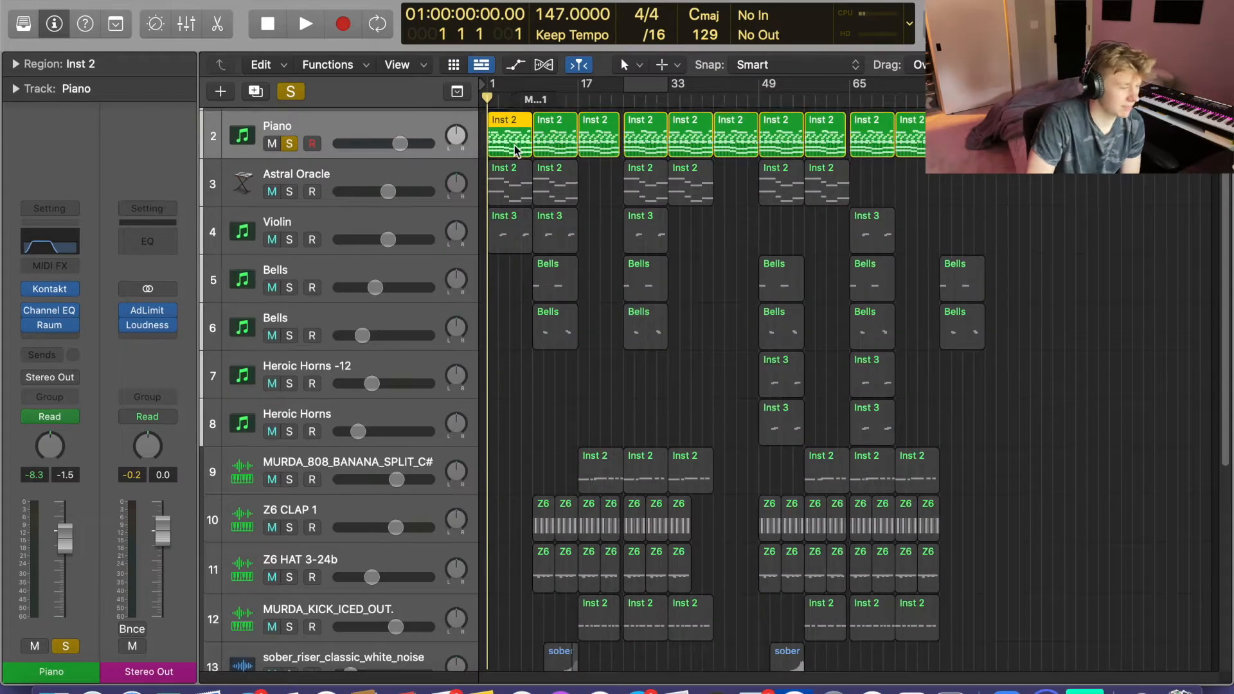
- Open the first Inst 2 region of the Piano track for editing in the Piano Roll
drag(510, 123, 548, 123)
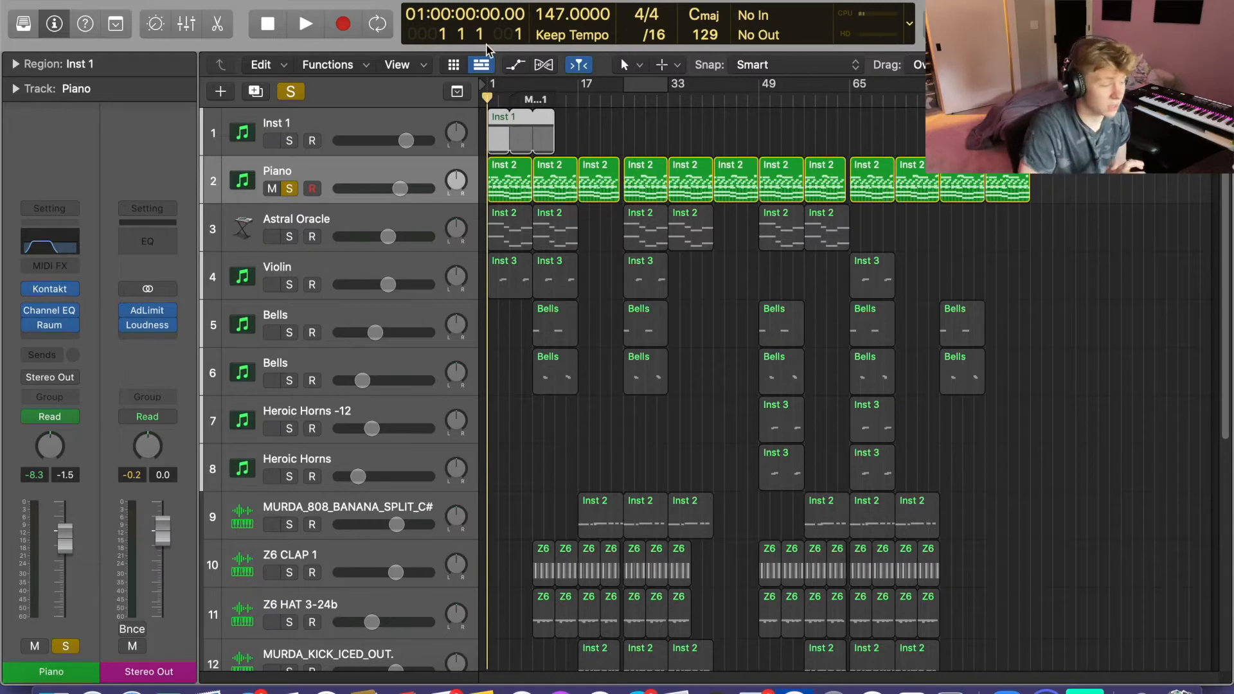
click(698, 118)
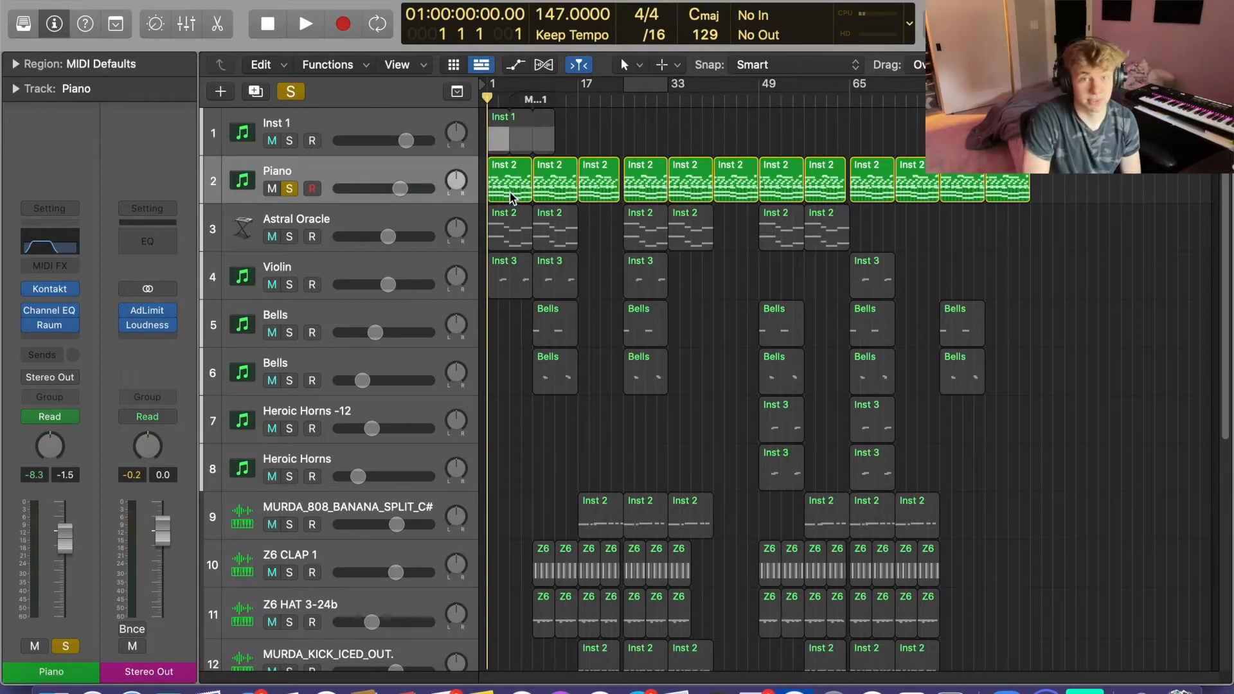
double_click(508, 193)
key(e)
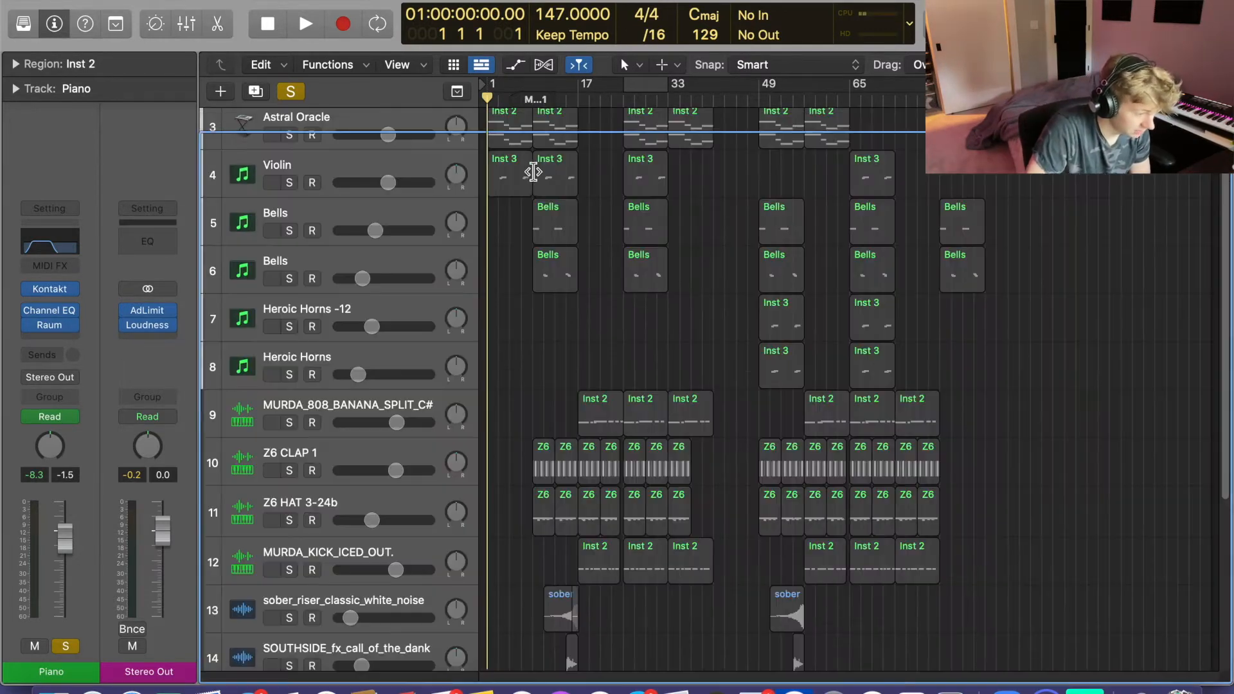
scroll(566, 187, up, 3)
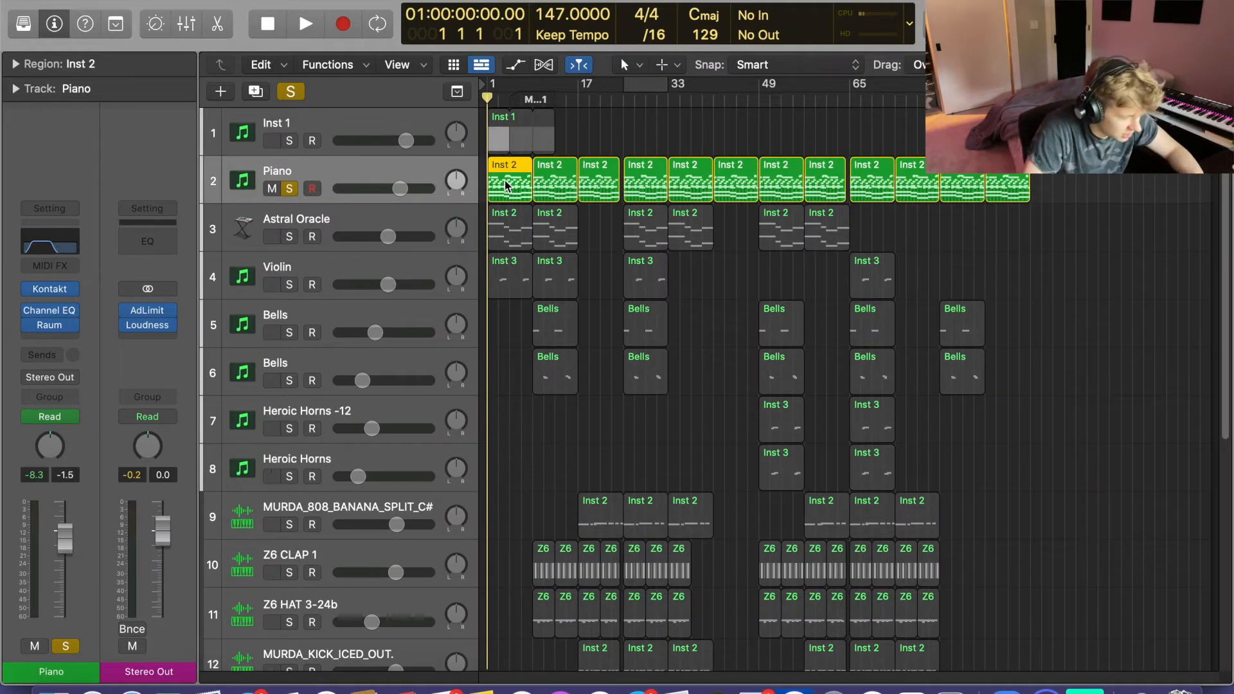
double_click(506, 186)
- Delete all notes above the lowest bass line in the Inst 2 piano region
scroll(568, 283, down, 8)
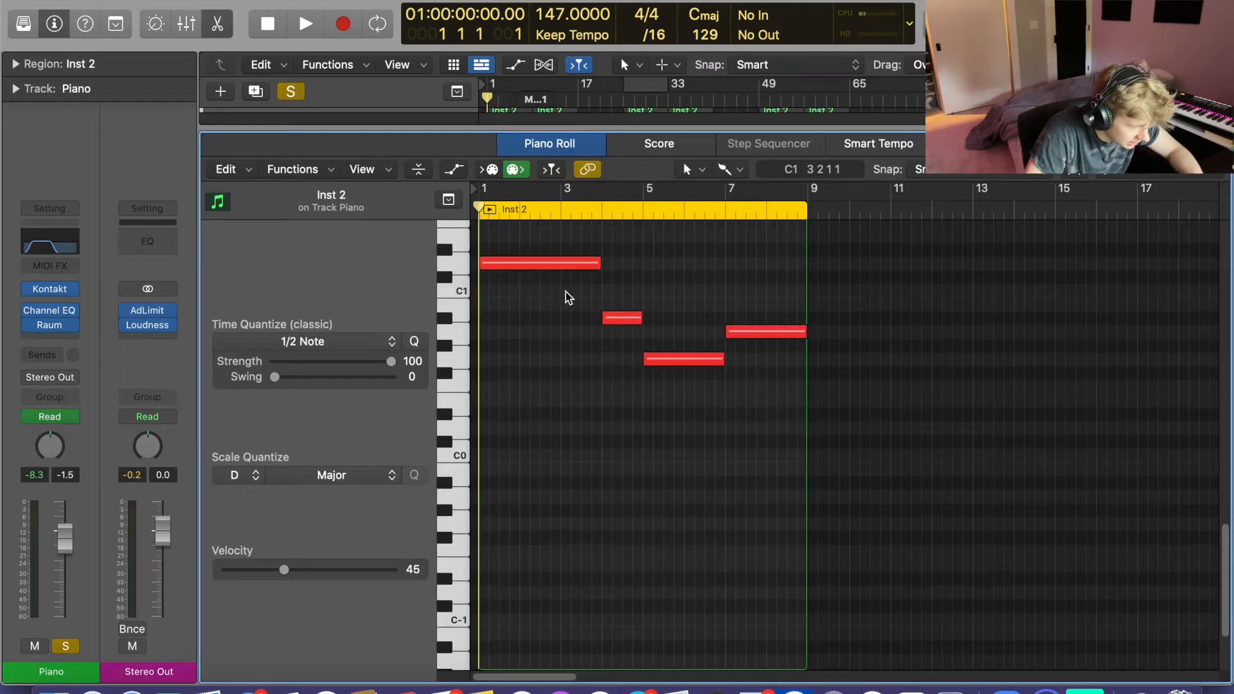
scroll(499, 264, up, 5)
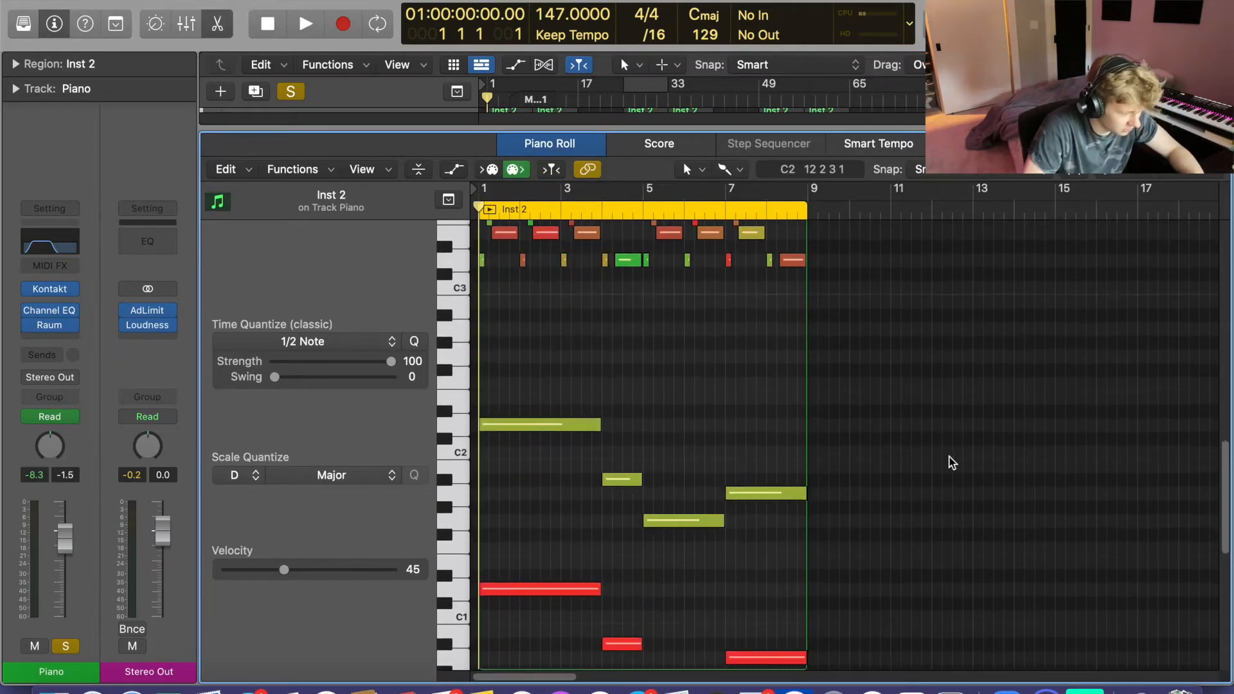
drag(934, 567, 480, 205)
scroll(595, 353, down, 4)
drag(861, 438, 479, 180)
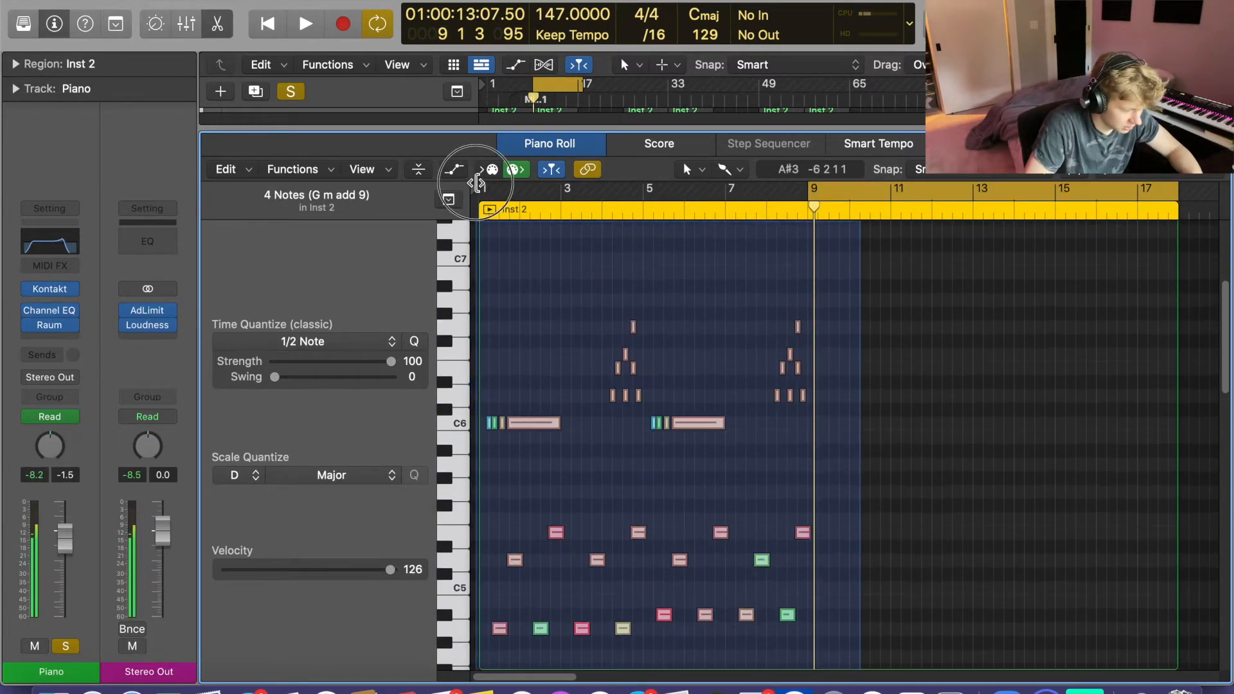
scroll(479, 183, down, 8)
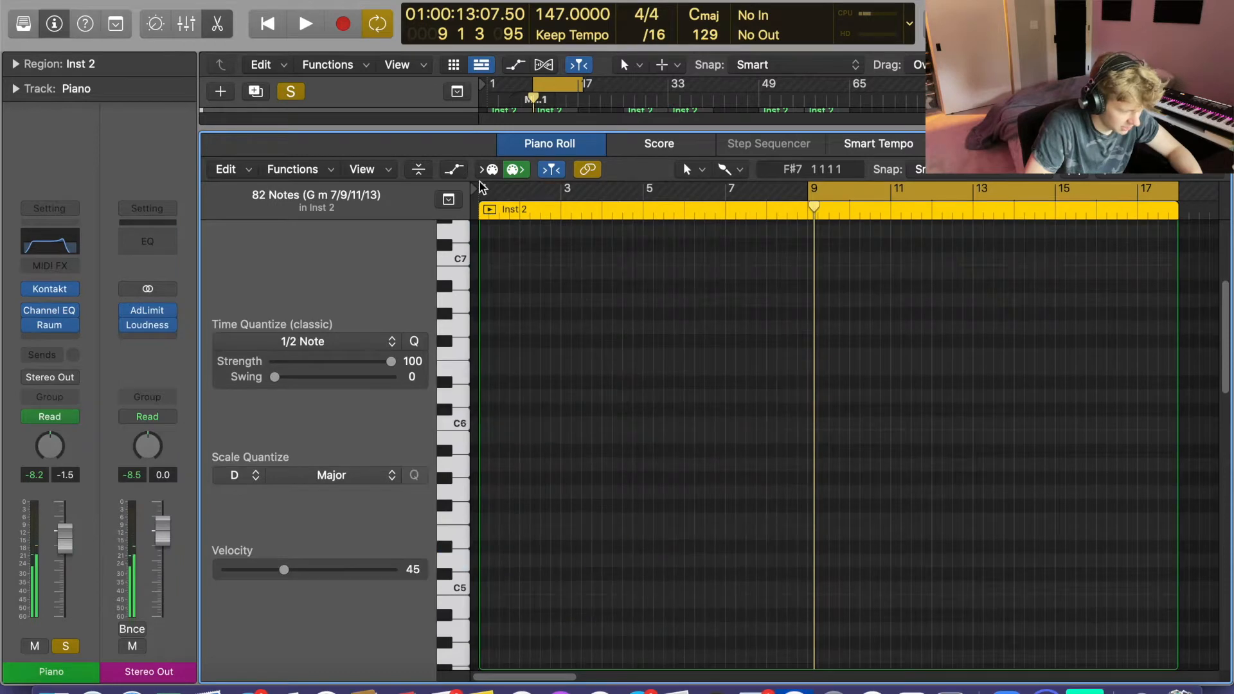
scroll(685, 472, down, 10)
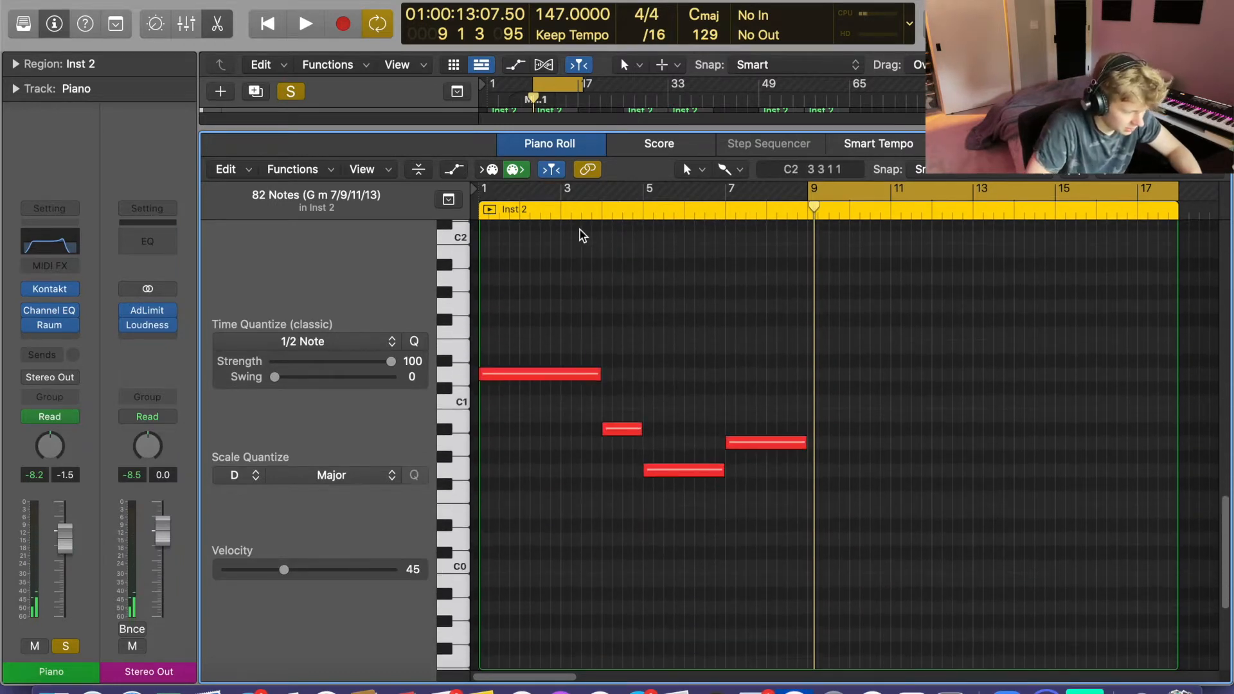
- Play back the isolated bass line and set an eight-bar cycle range from bar 1 to bar 9
drag(828, 193, 480, 179)
key(space)
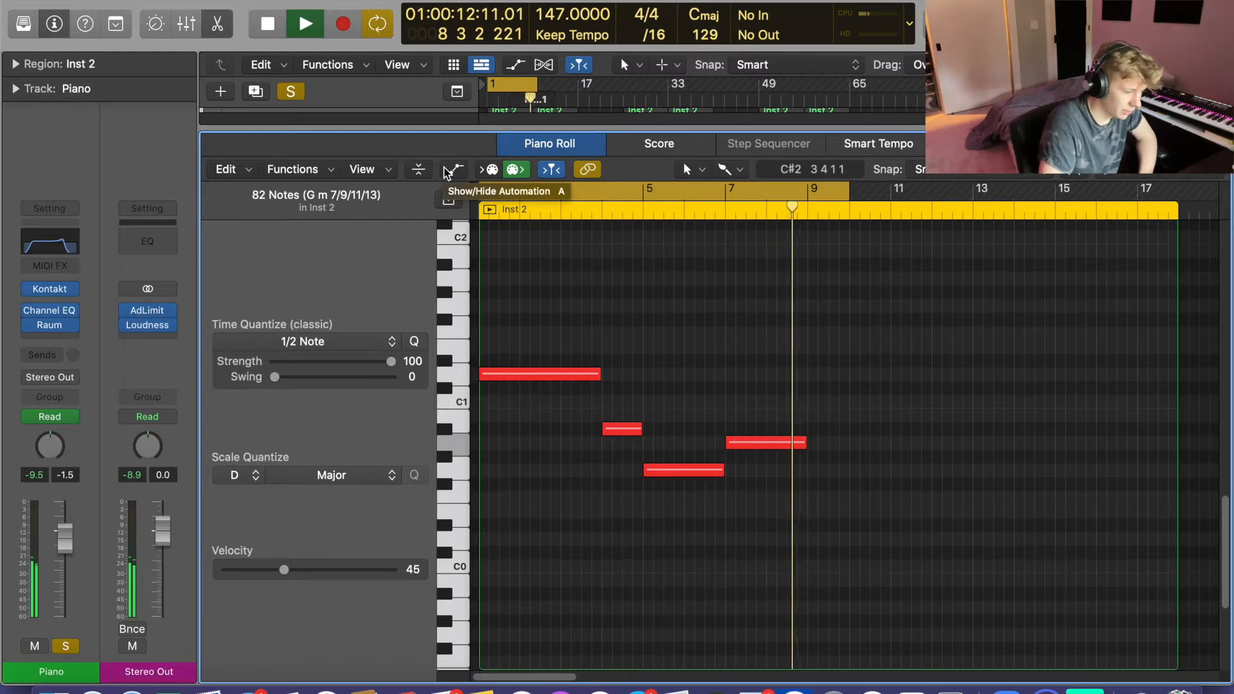
key(space)
drag(846, 195, 804, 206)
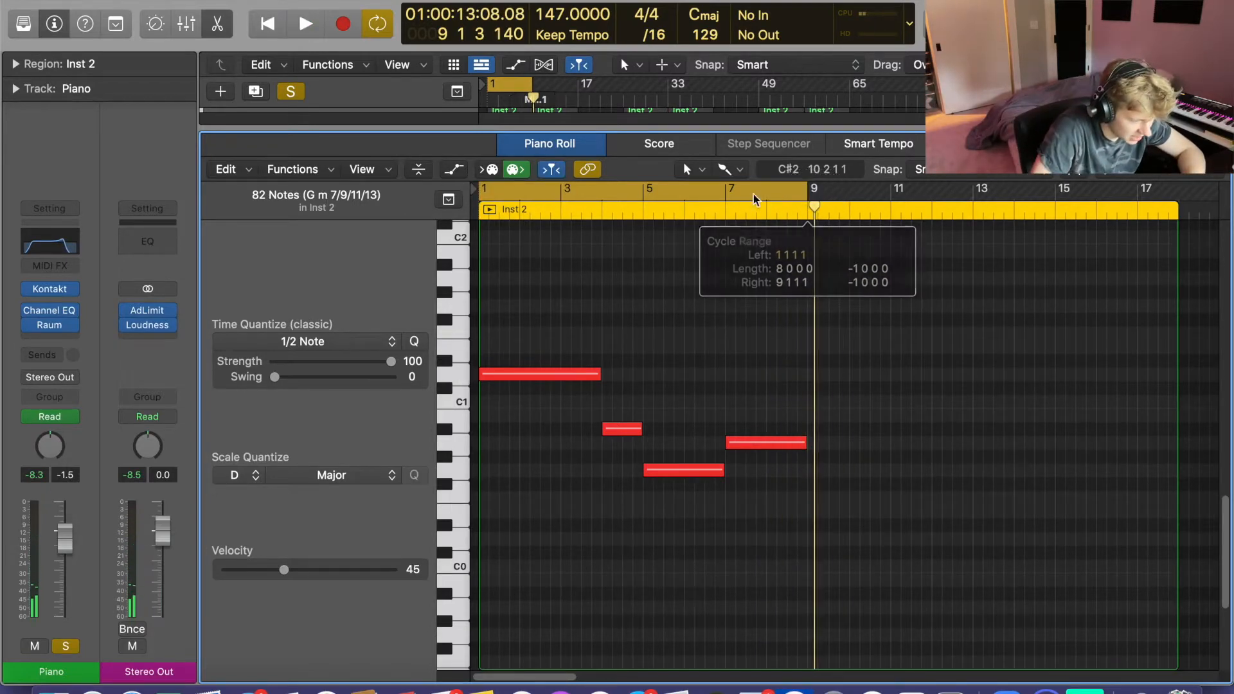
- Undo the deletion of the notes above the bass line and clear the note selection
click(161, 1)
click(178, 1)
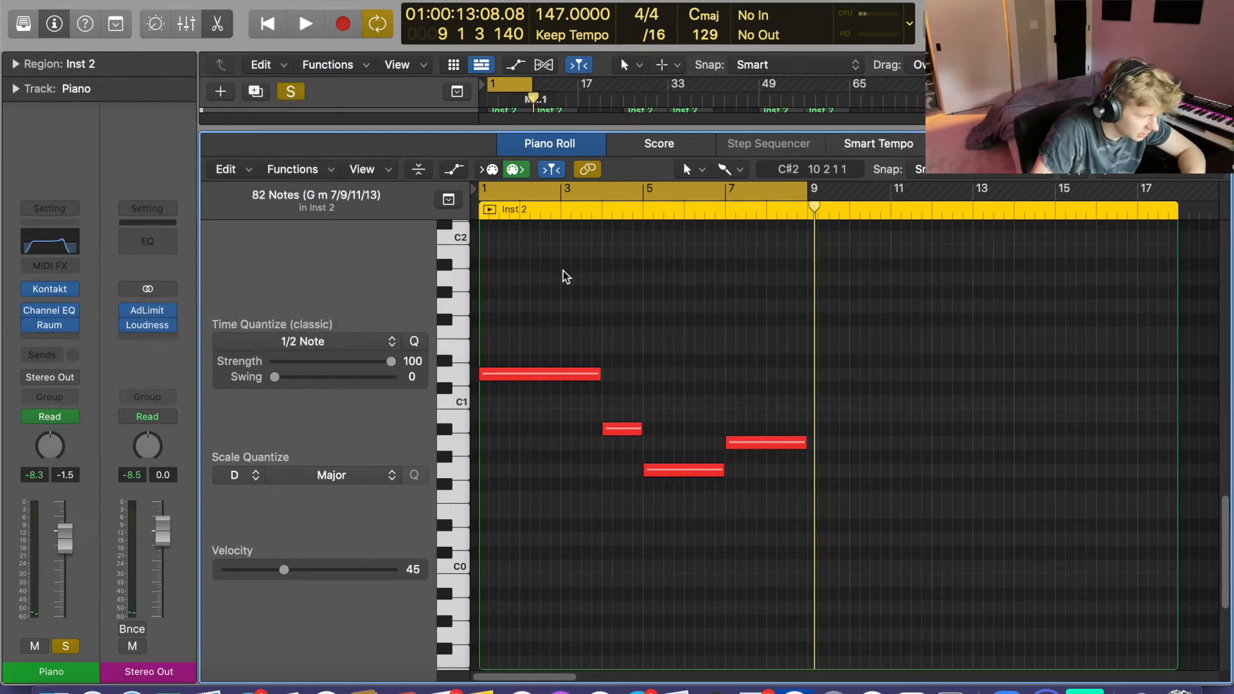
click(592, 271)
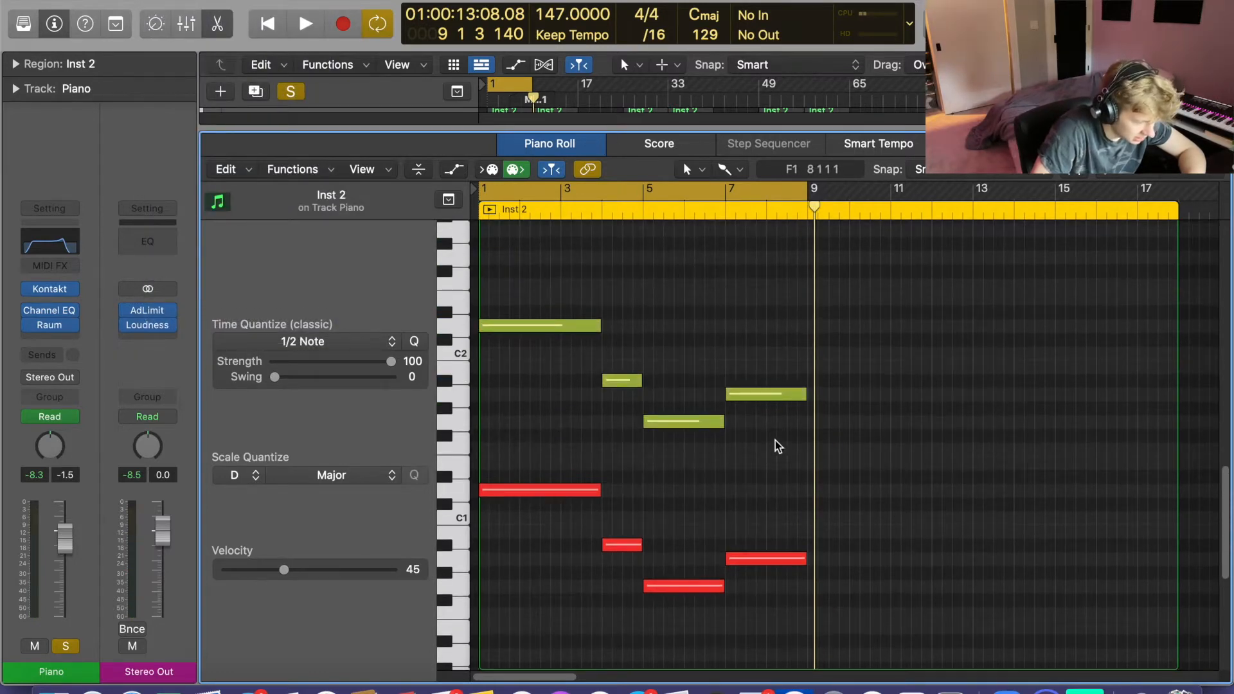
- Delete the piano notes above C4 in the region and display the global tracks in the Piano Roll
scroll(605, 356, up, 10)
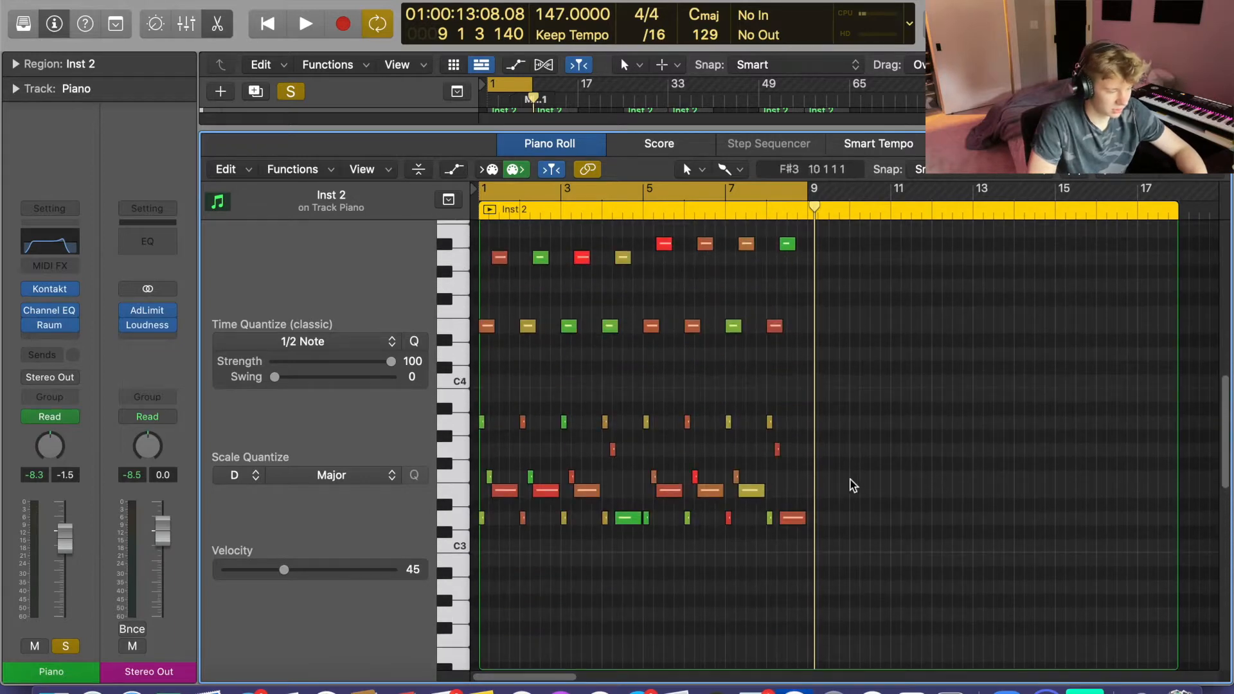
mouse_move(870, 379)
mouse_down()
mouse_move(515, 359)
mouse_move(464, 248)
mouse_move(461, 203)
mouse_up()
click(450, 199)
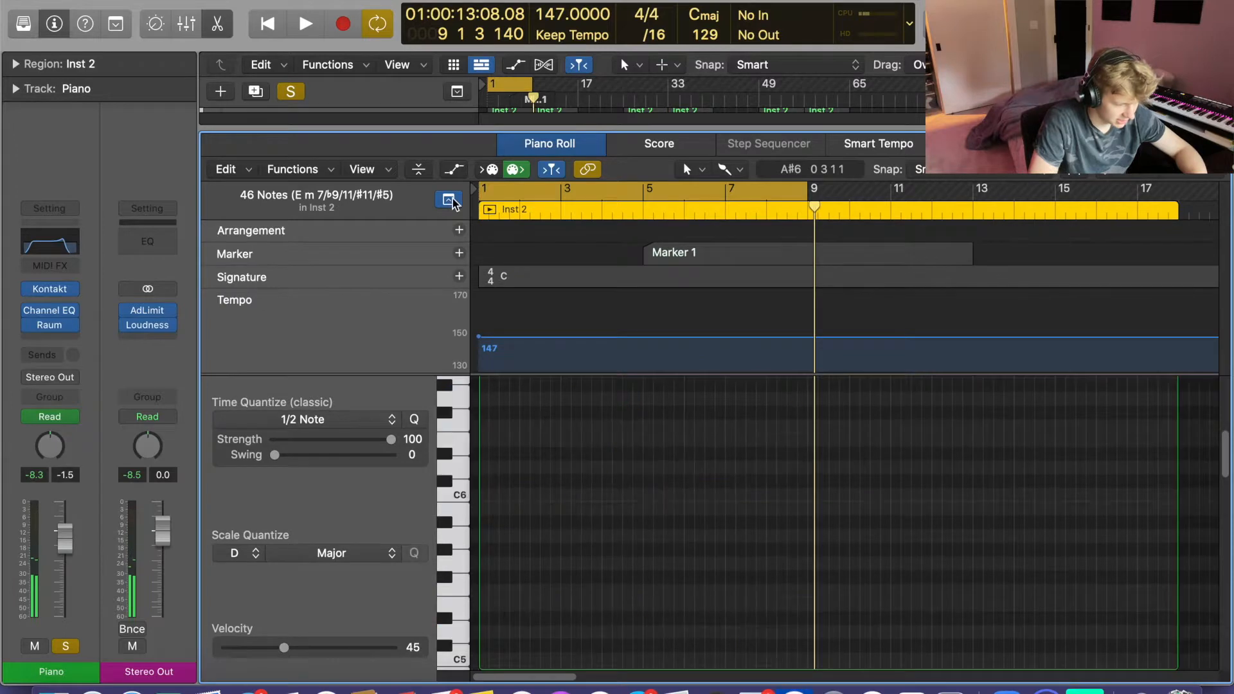
scroll(665, 581, down, 14)
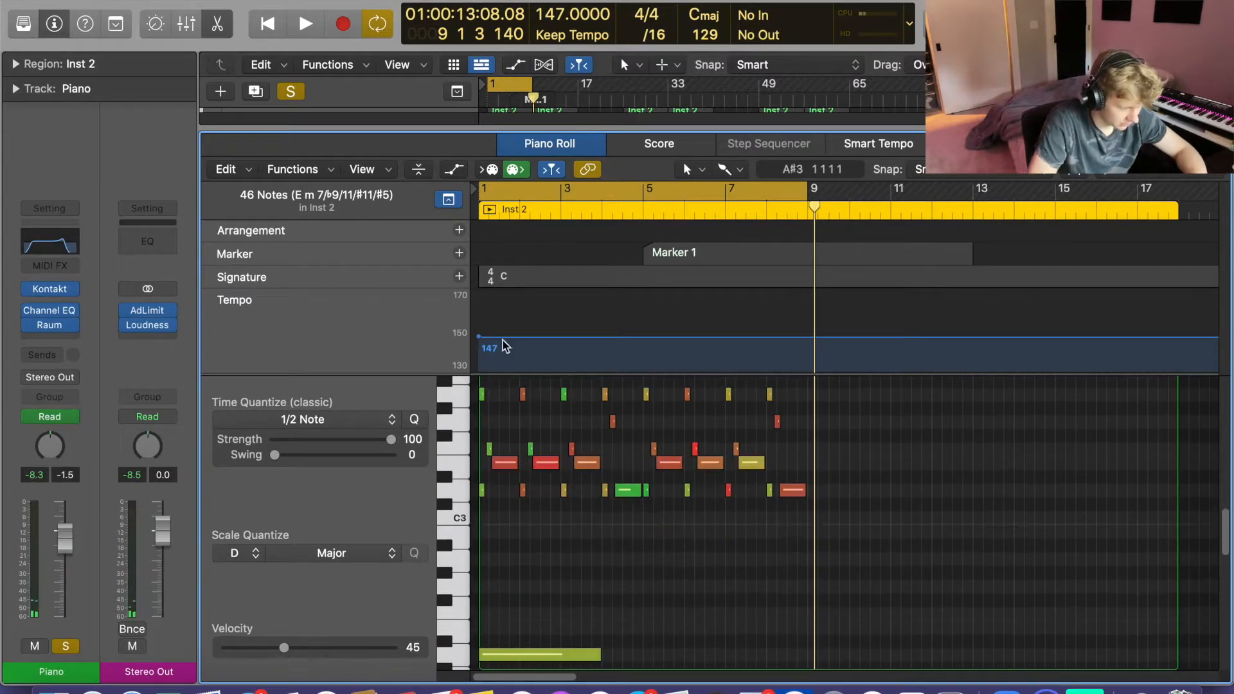
- Play the remaining bass notes and the short pattern above C3 through the cycle range
key(space)
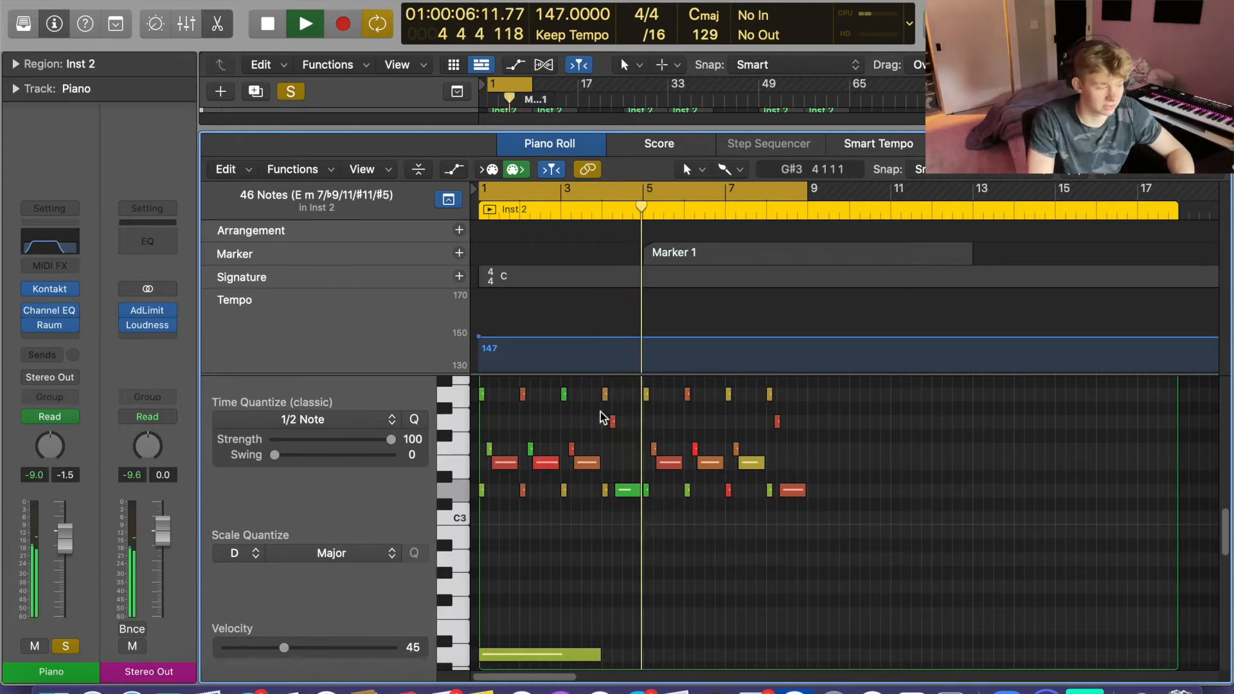
scroll(593, 420, up, 7)
scroll(595, 421, down, 7)
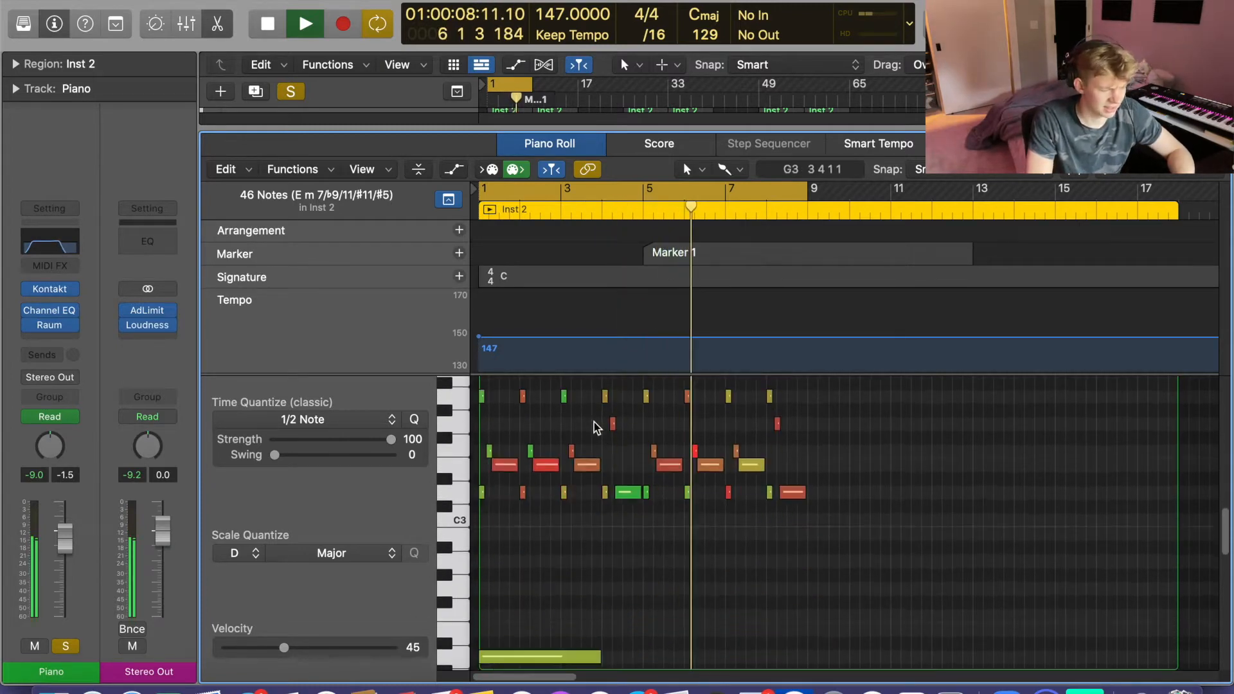
scroll(691, 492, down, 3)
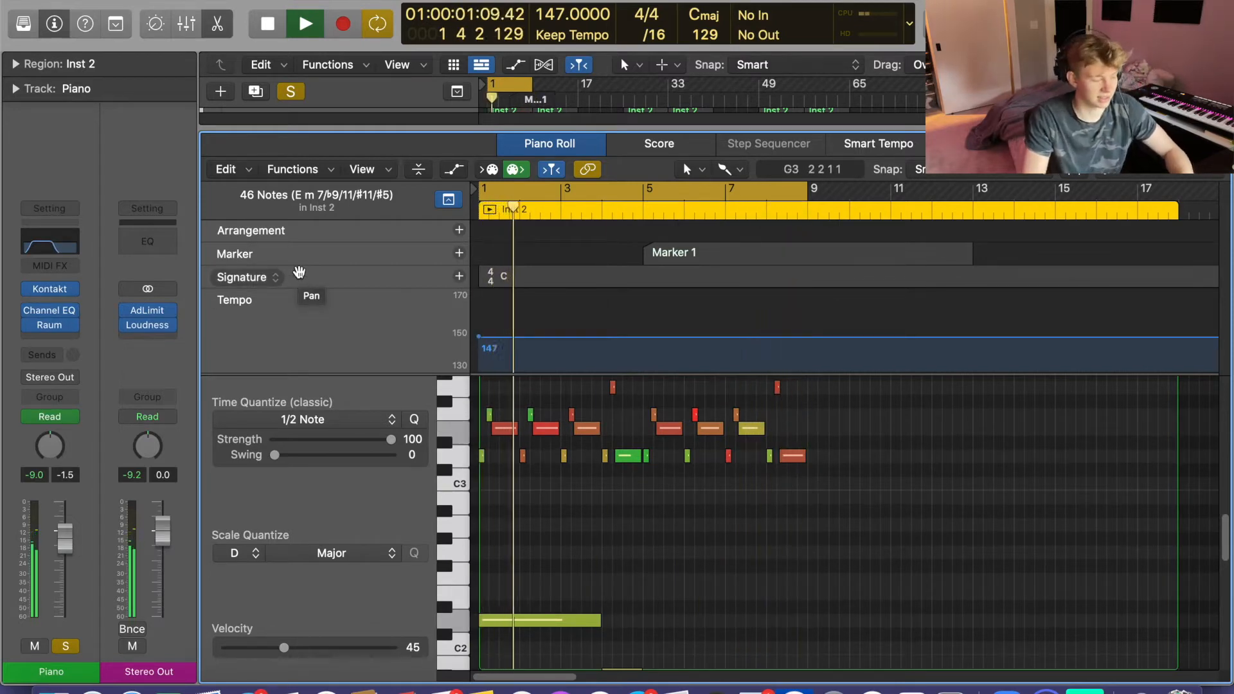
scroll(720, 460, up, 10)
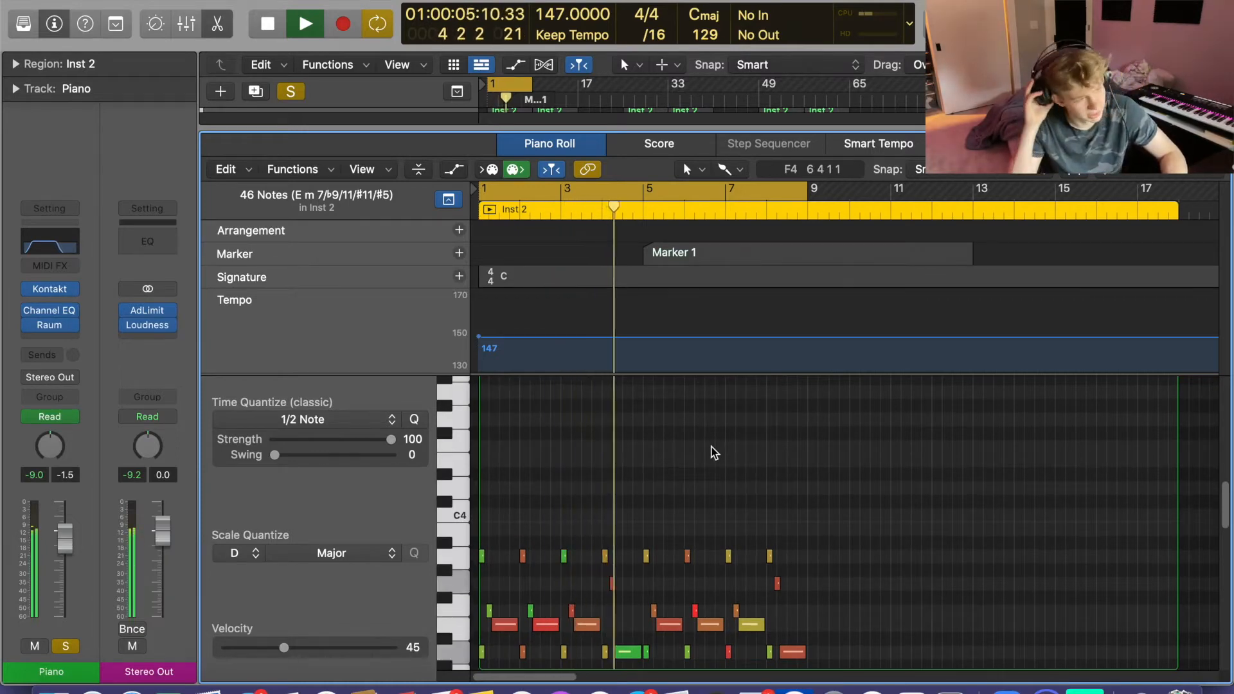
scroll(708, 456, up, 6)
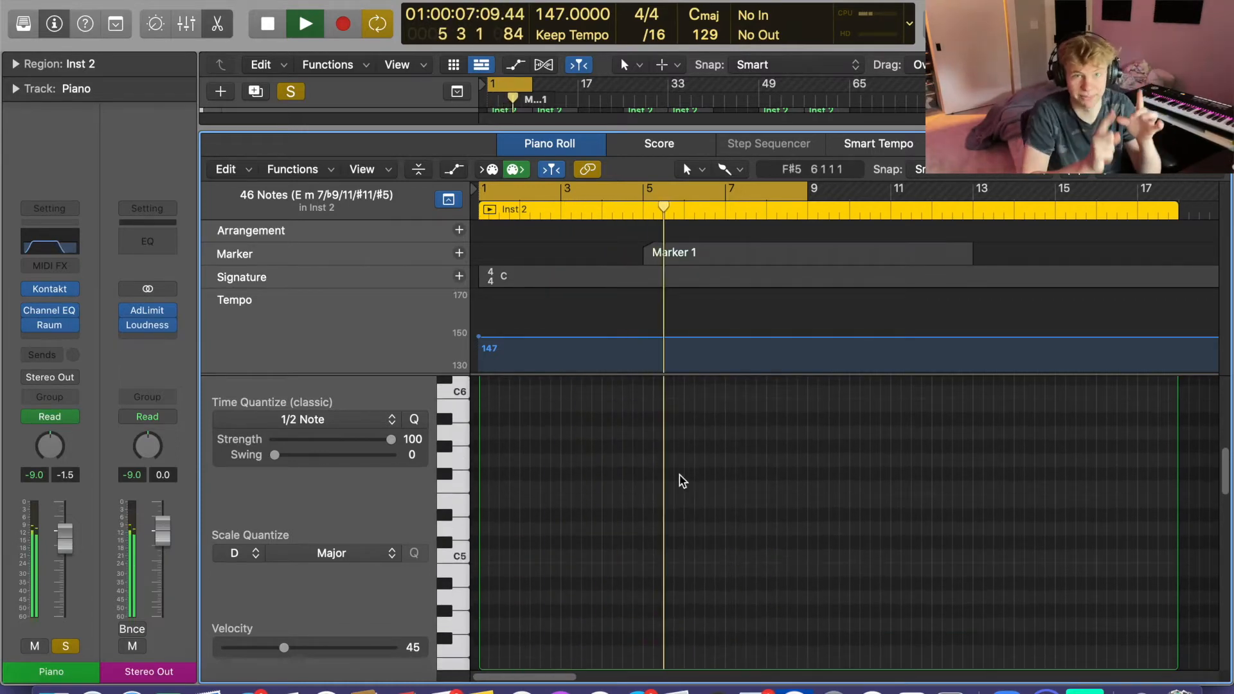
- Undo the deletion of the piano notes above C4
click(155, 1)
mouse_move(205, 0)
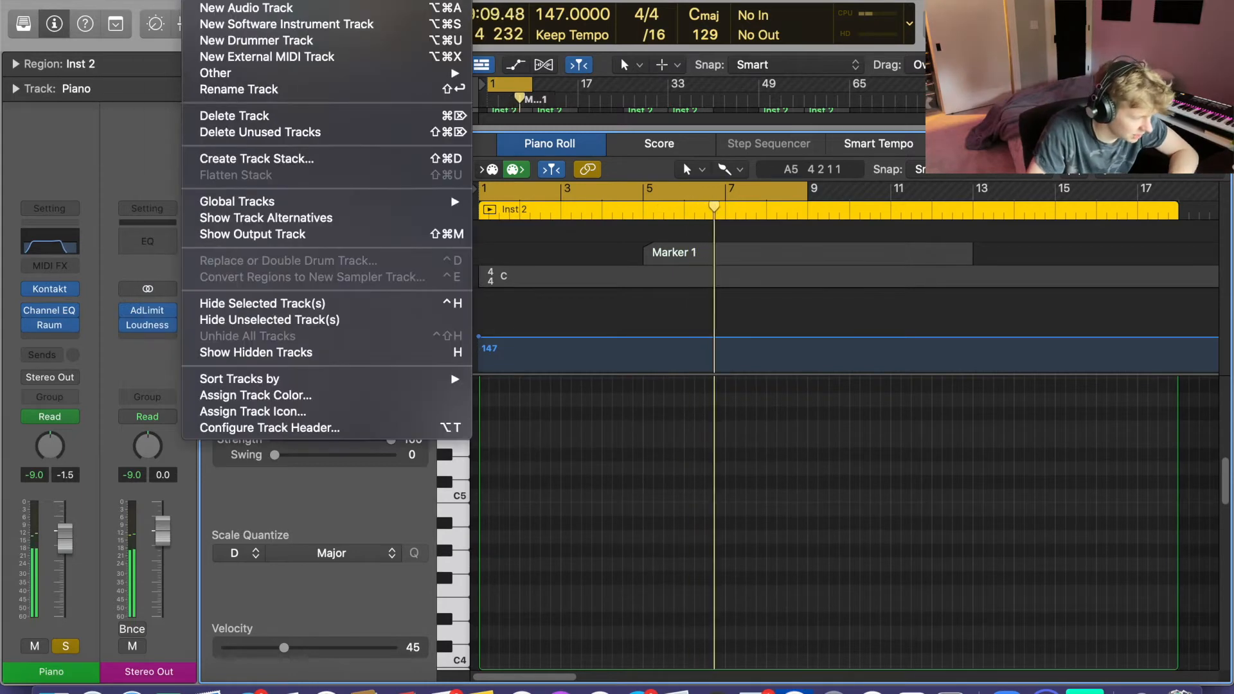
click(186, 1)
- Delete the highest melody notes, from C6 upward, in the piano region
scroll(582, 399, down, 2)
scroll(580, 437, up, 10)
scroll(580, 436, up, 1)
click(873, 569)
drag(915, 613, 453, 391)
key(BackSpace)
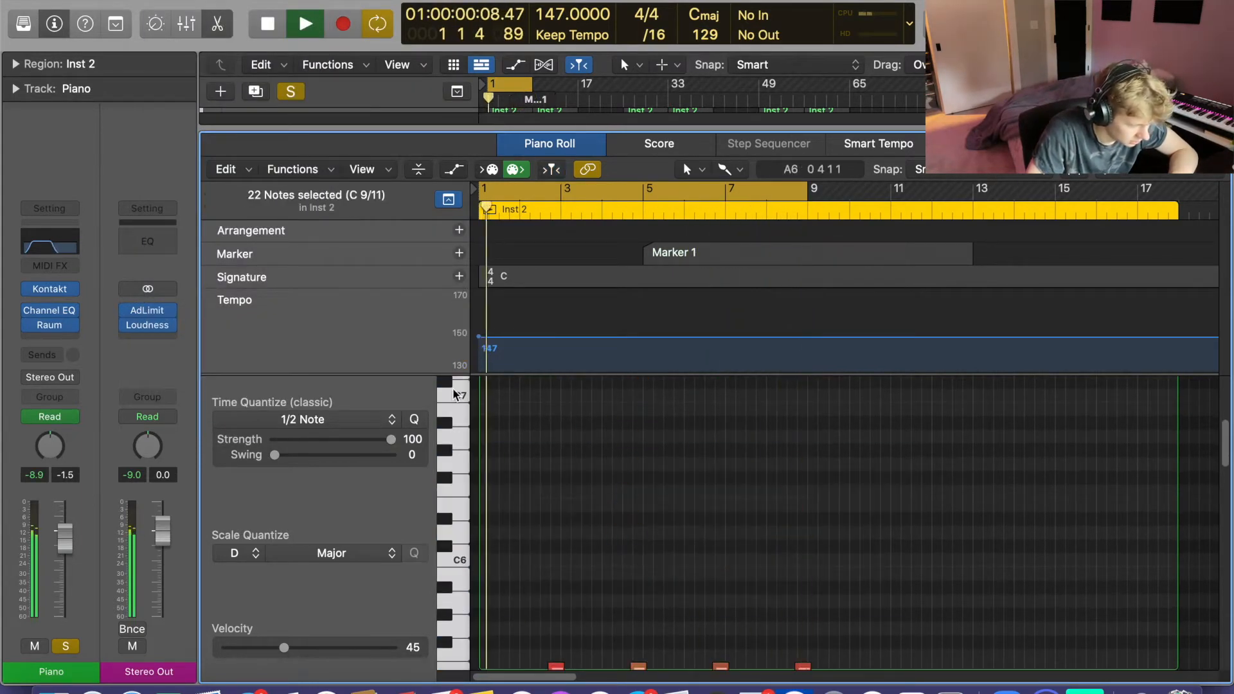
- Bring the arpeggio notes from E4 to E5 into view and stop playback
scroll(544, 400, down, 6)
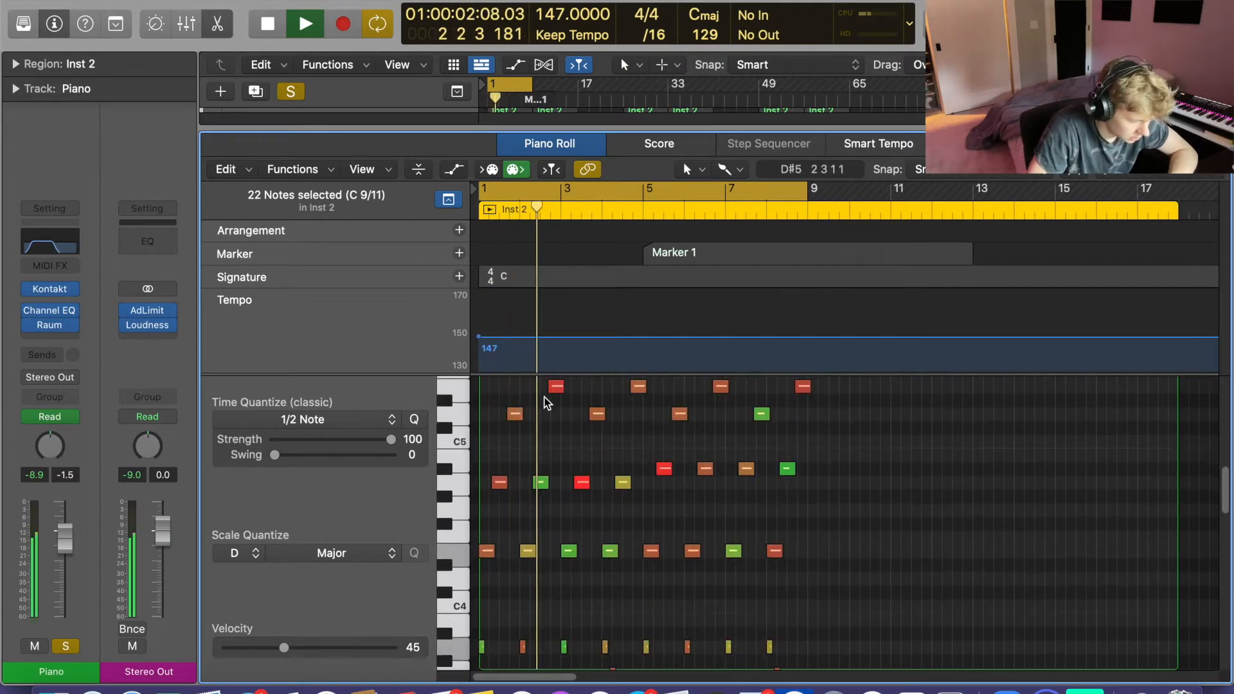
scroll(545, 402, up, 1)
key(space)
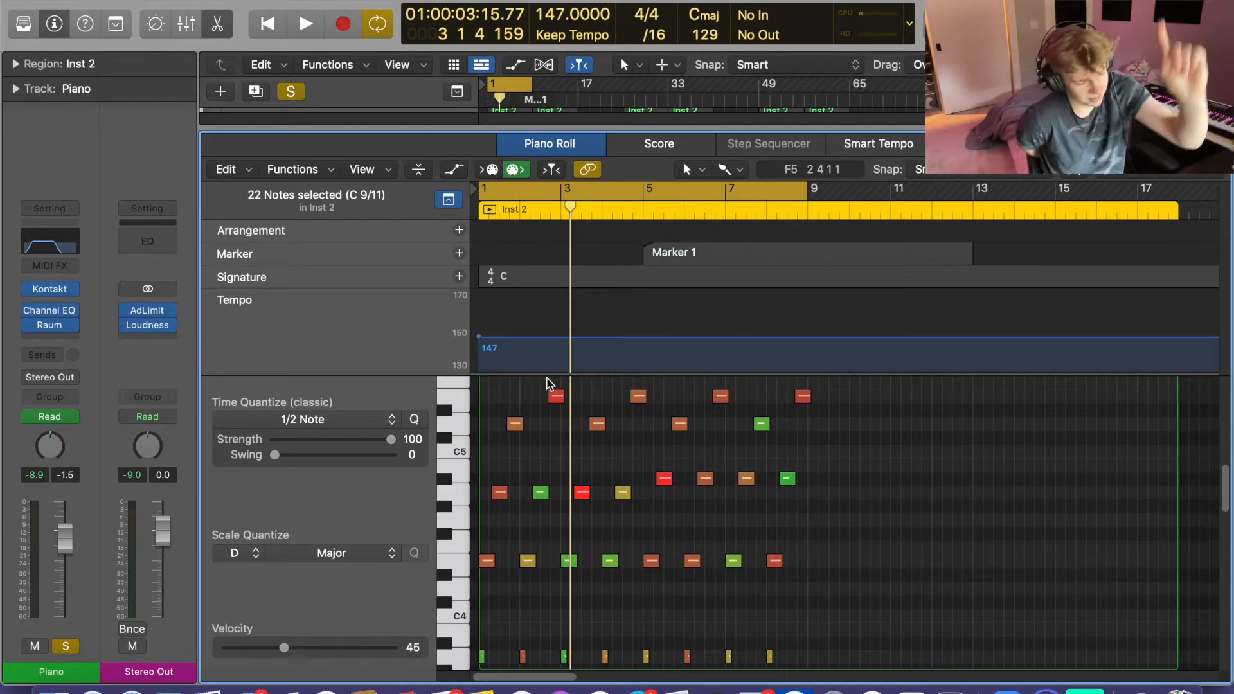
- Audition the E5 notes at the top of the arpeggio, undoing any accidental note changes
click(551, 396)
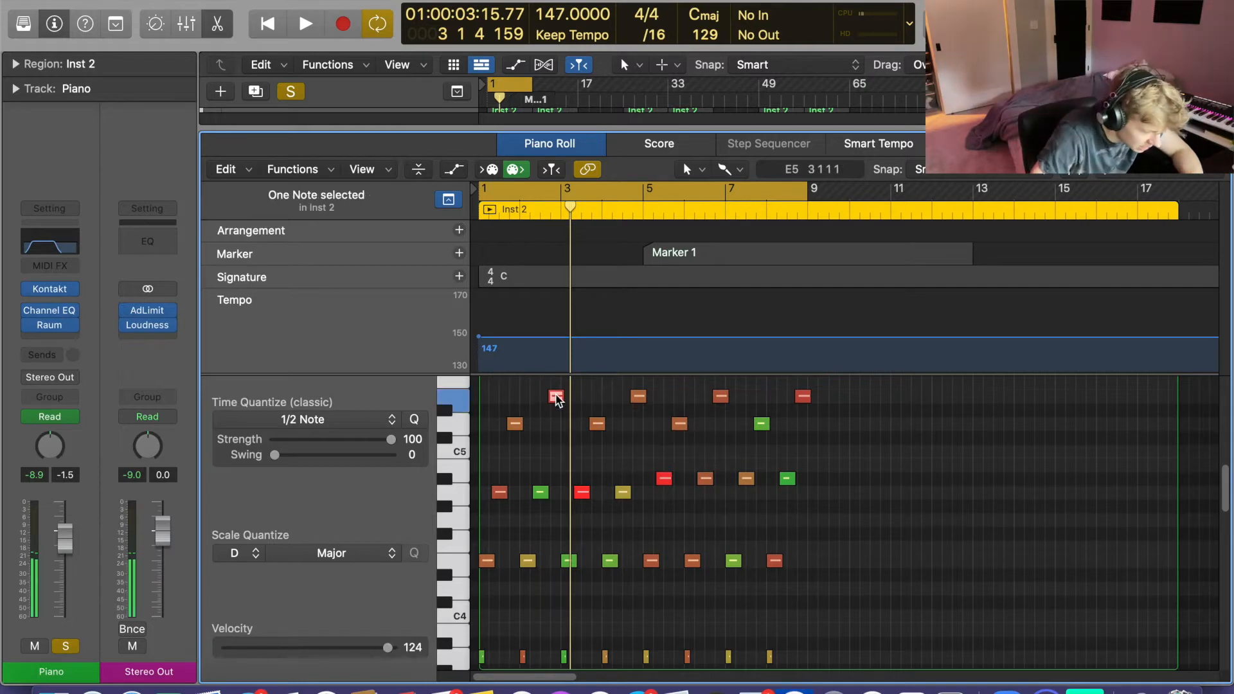
drag(556, 395, 565, 396)
key(super+z)
click(559, 396)
key(super+z)
click(558, 397)
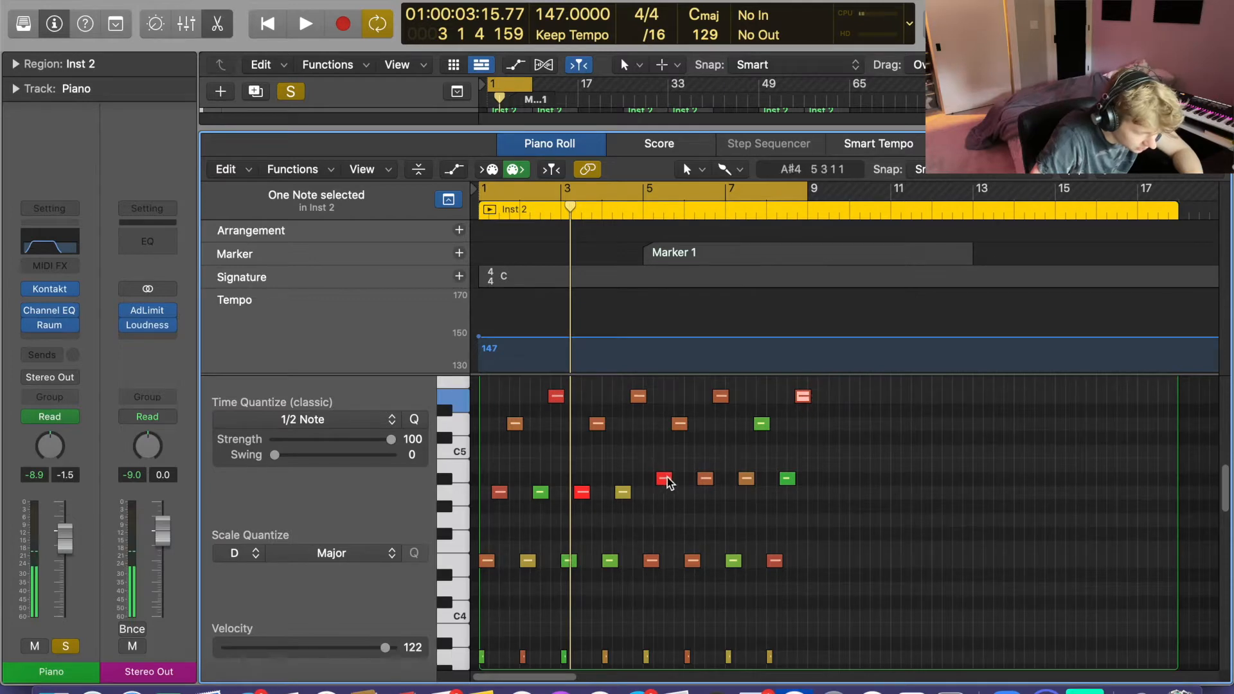
- Play the arpeggio through the eight-bar cycle, stop playback and deselect the note
key(space)
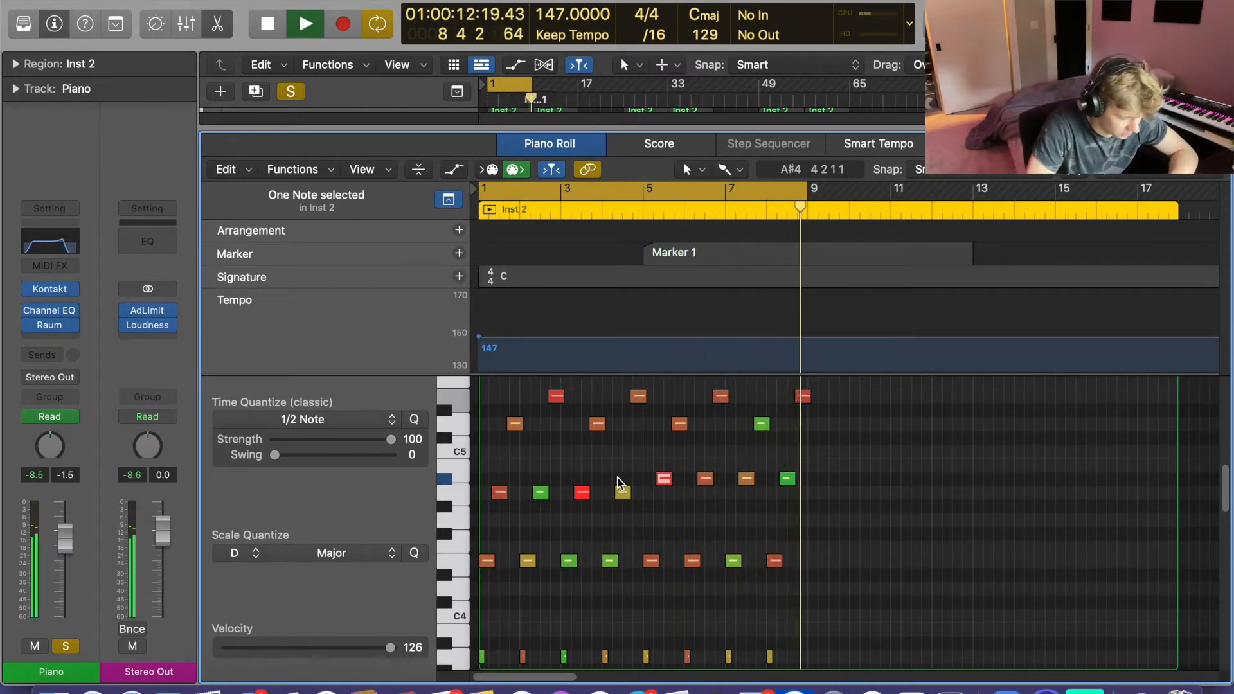
key(space)
click(913, 458)
- Undo the deletion of the high melody notes from C6 upward
scroll(900, 456, up, 6)
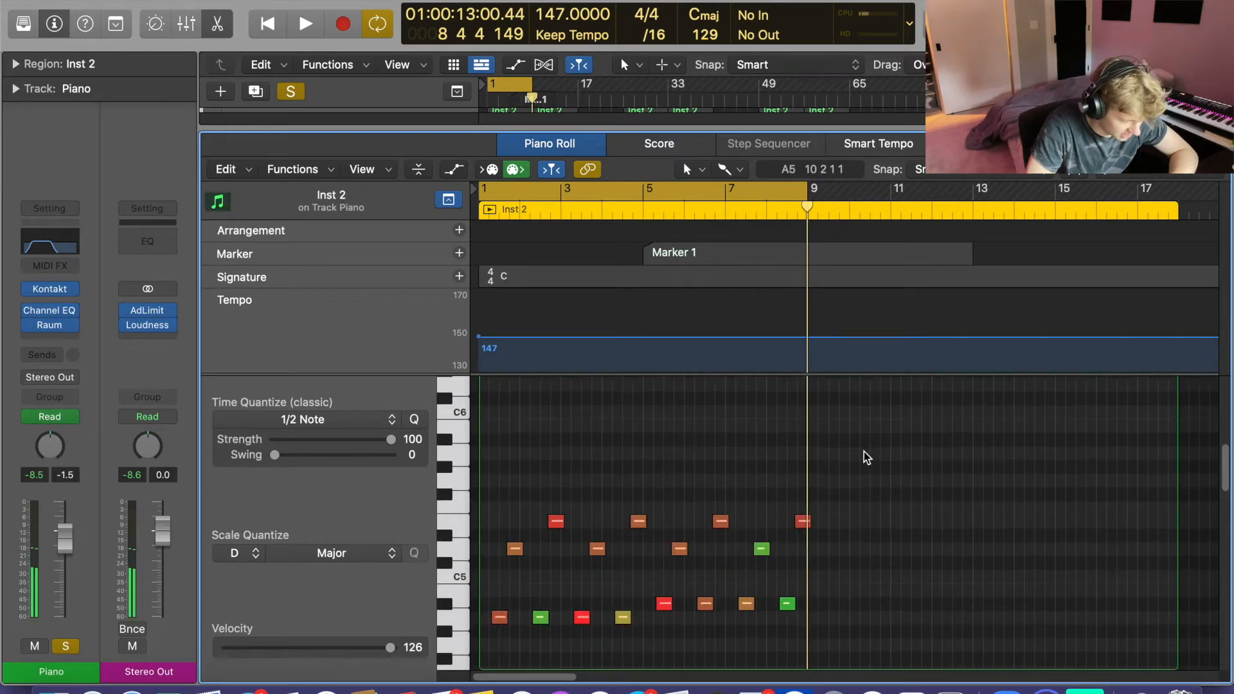
scroll(757, 443, down, 4)
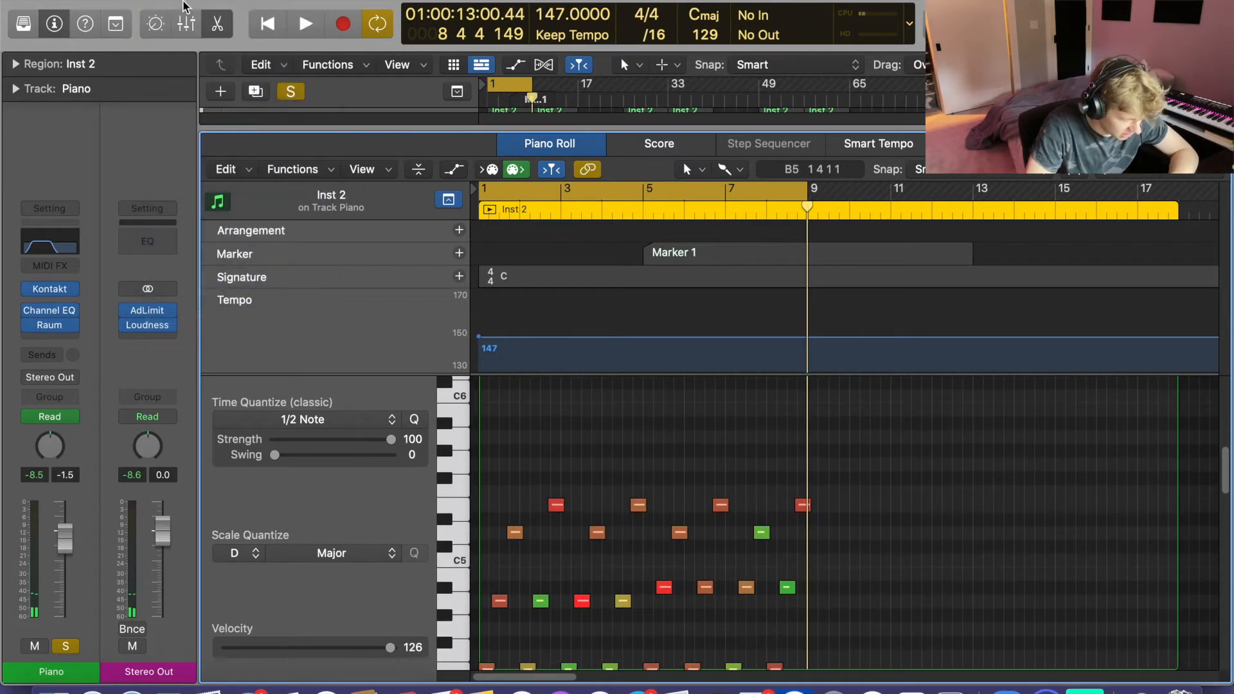
click(226, 169)
click(232, 133)
- Play the cycle with the high melody included, stop playback and examine the lower piano layers down to the bass notes
scroll(685, 360, up, 2)
key(space)
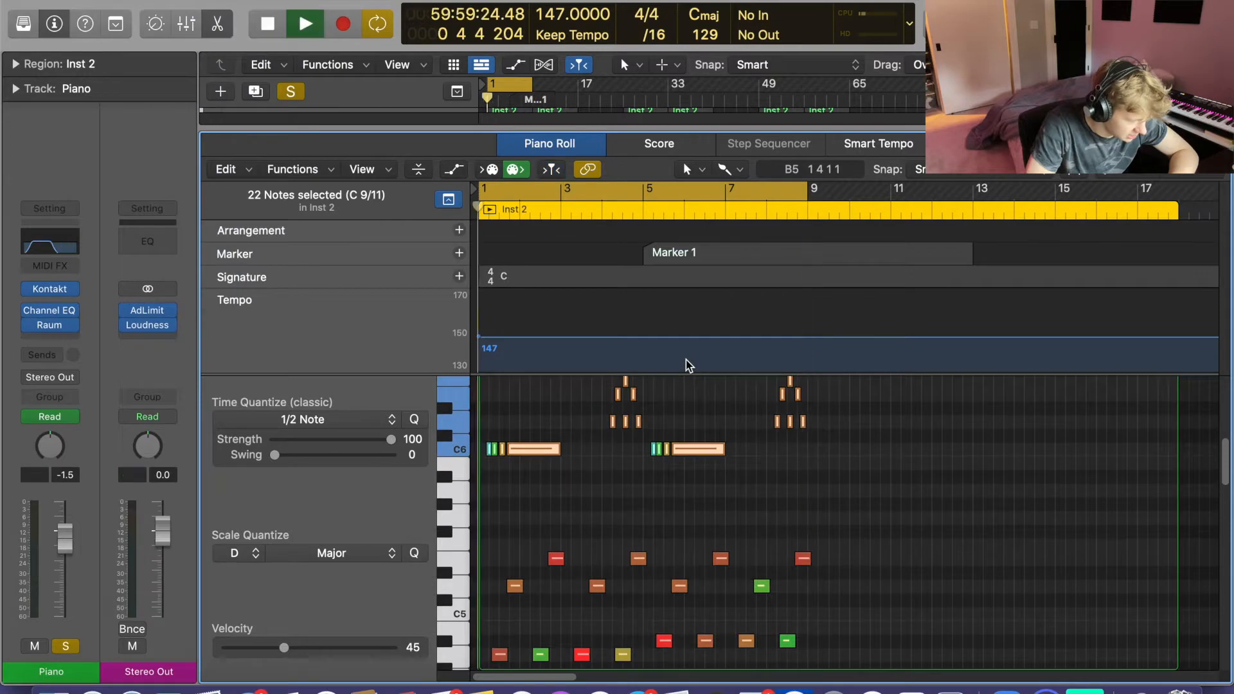
click(603, 481)
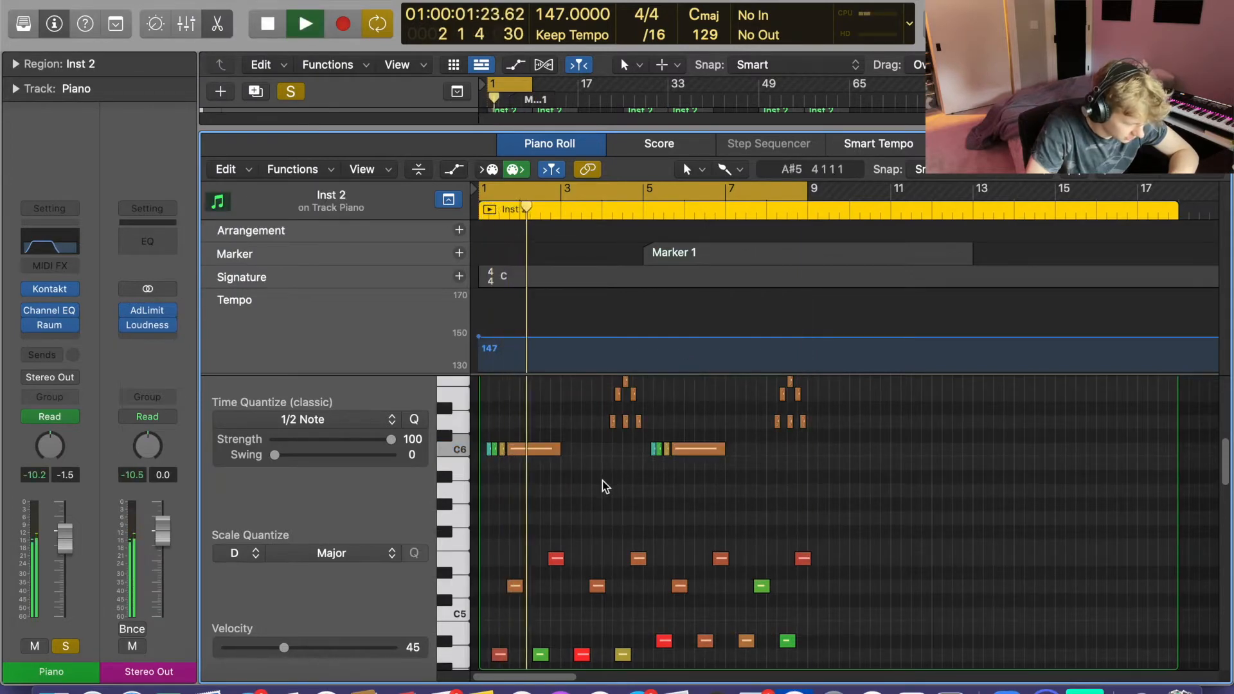
scroll(558, 475, up, 2)
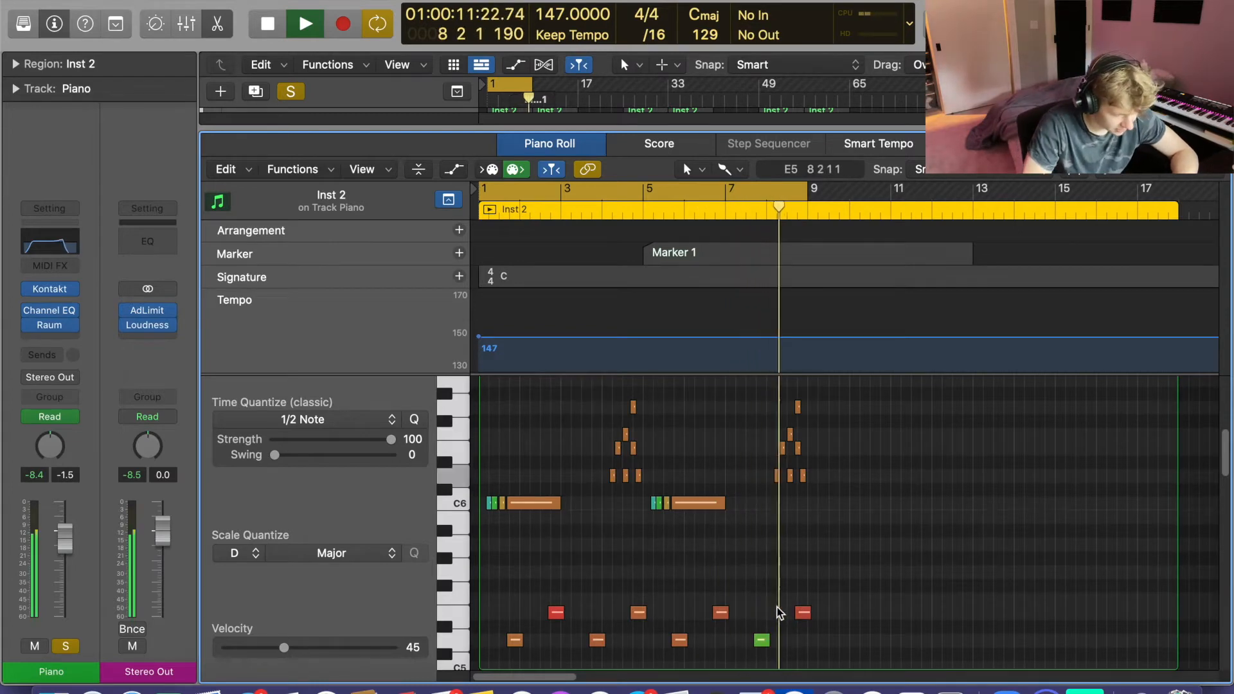
scroll(776, 610, down, 2)
key(space)
scroll(768, 579, down, 10)
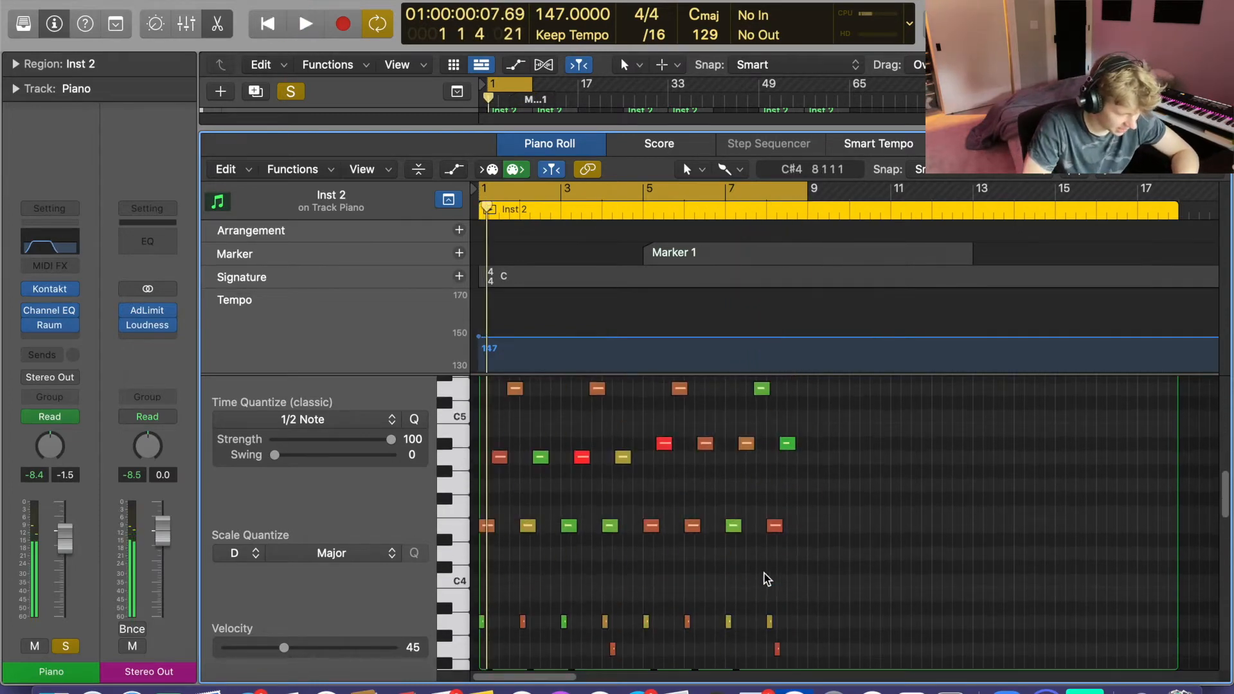
scroll(749, 514, down, 4)
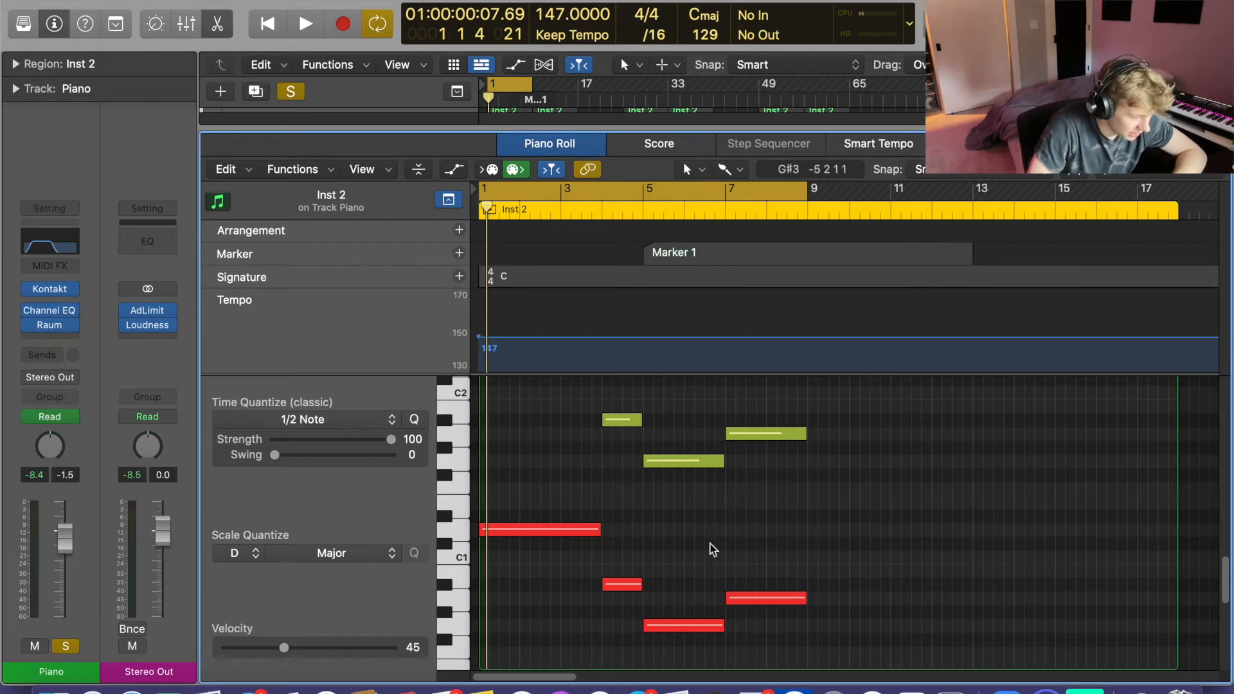
- Examine the piano layers from the bass notes up to the high melody above C6, and close the Piano Roll
scroll(502, 533, up, 1)
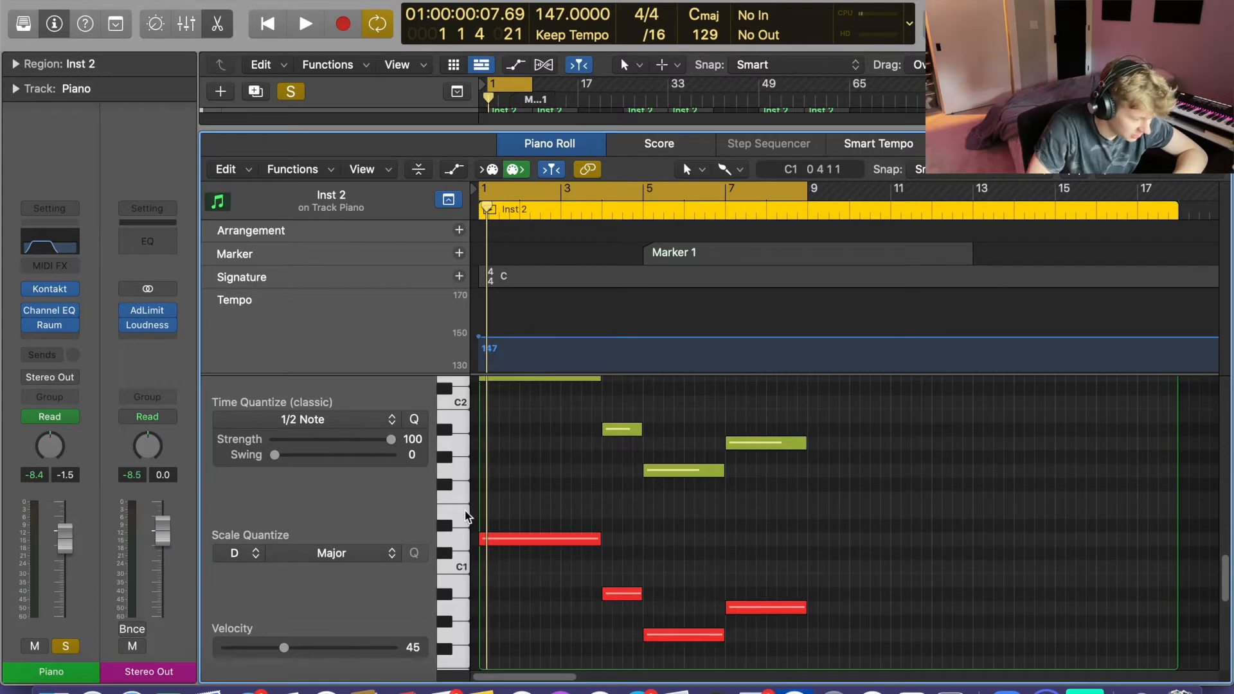
scroll(464, 515, up, 10)
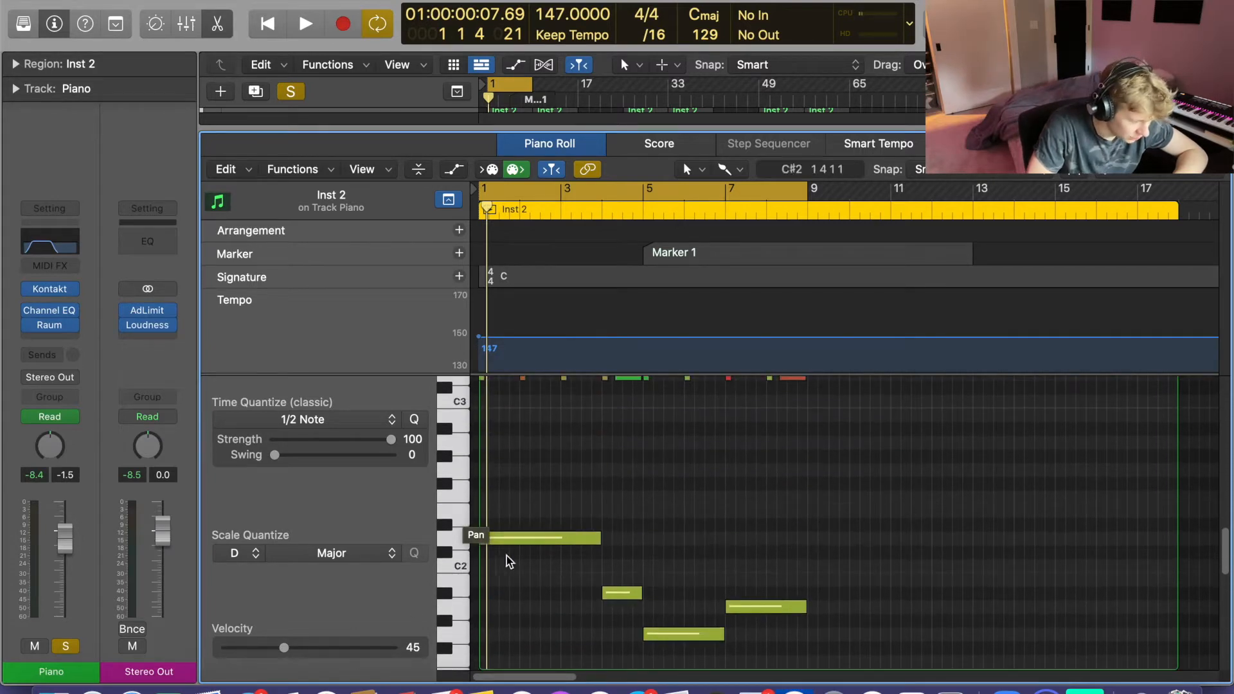
scroll(453, 443, up, 3)
scroll(434, 473, up, 8)
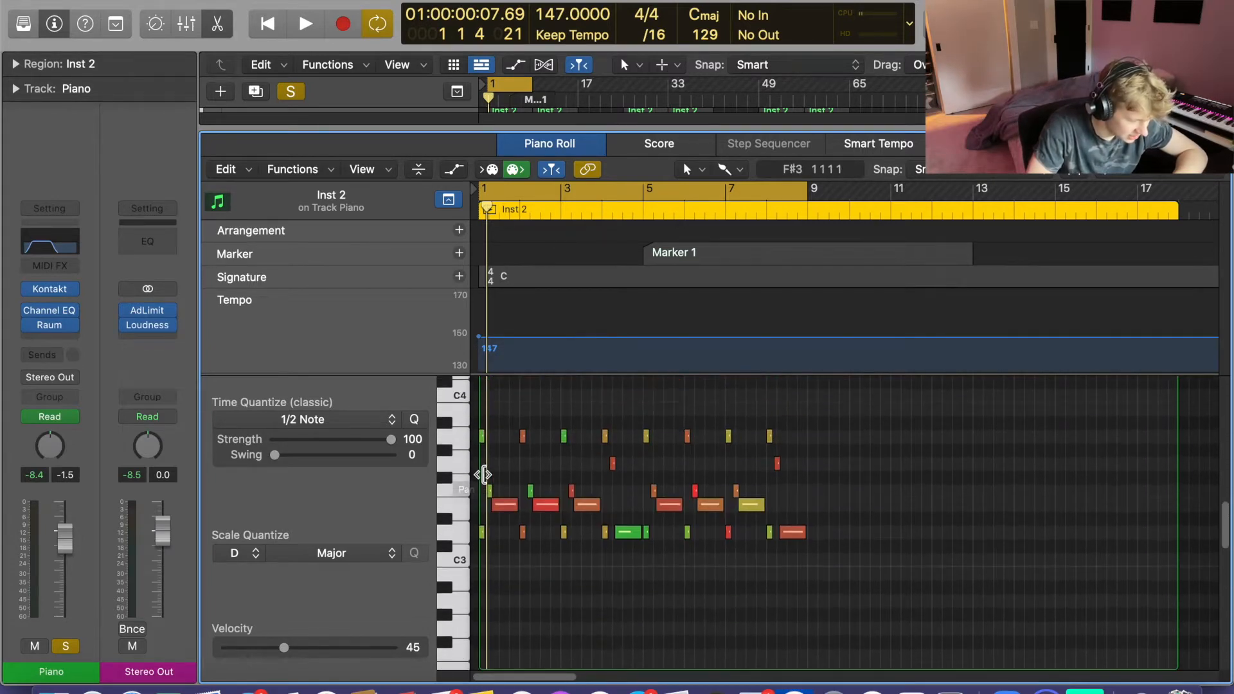
scroll(450, 464, up, 13)
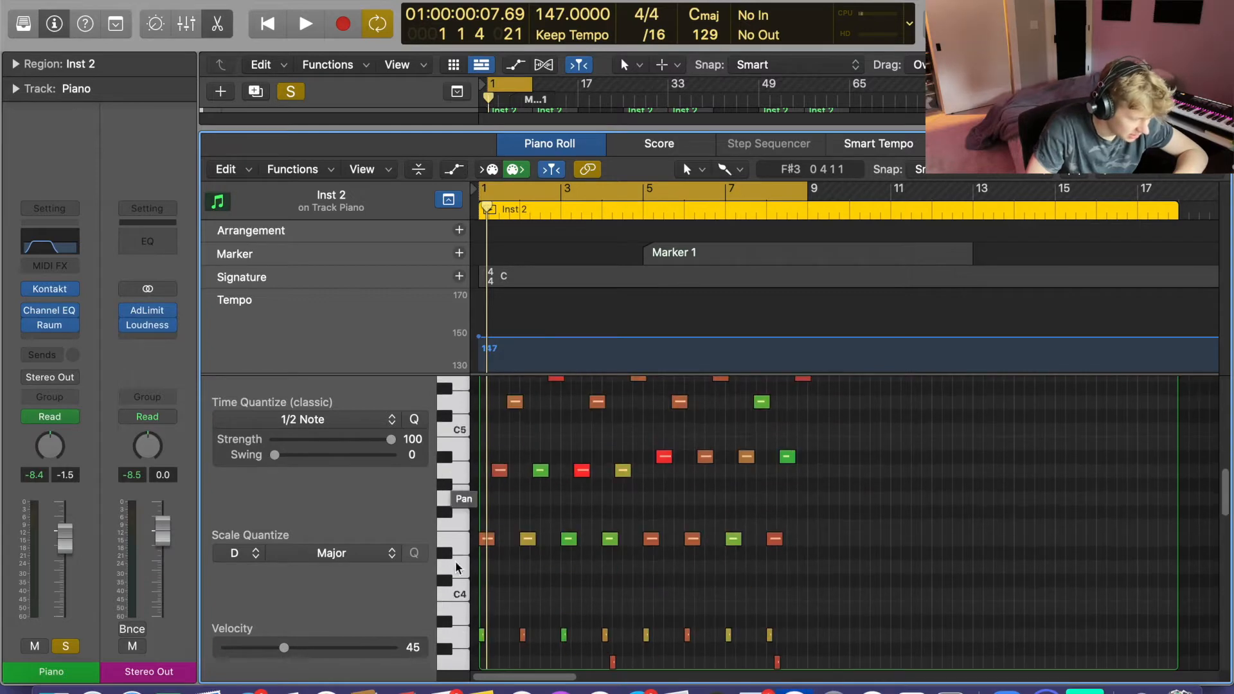
scroll(463, 428, up, 20)
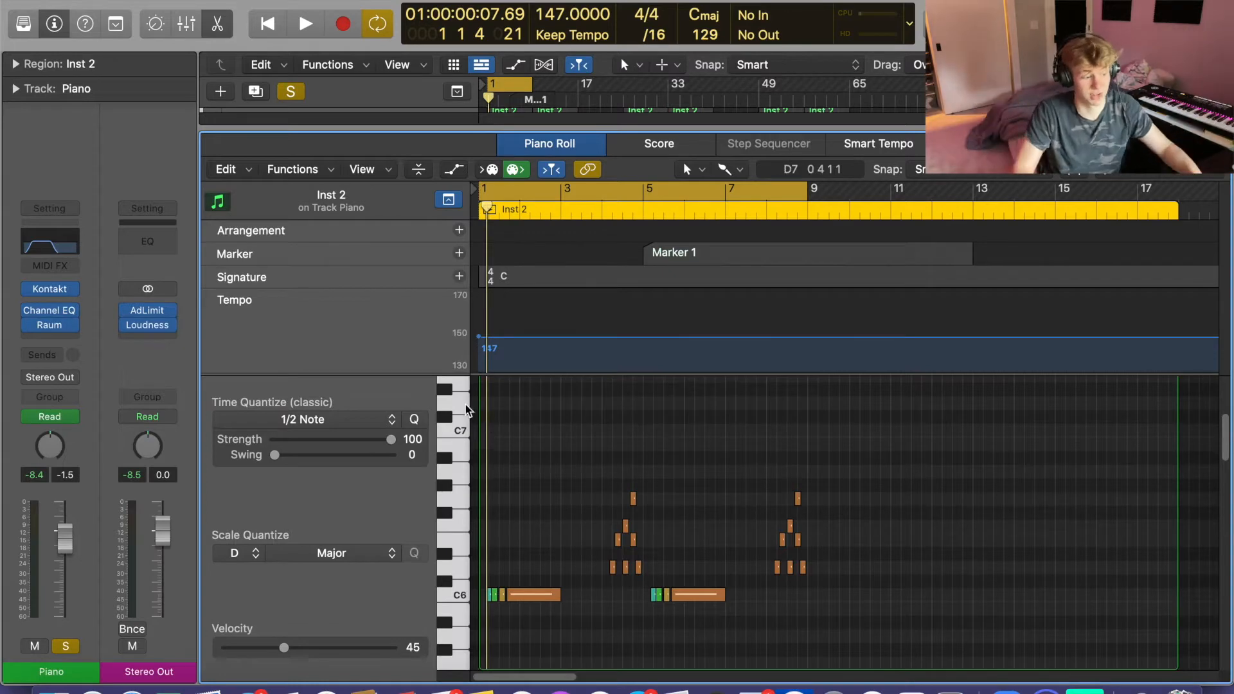
key(space)
key(p)
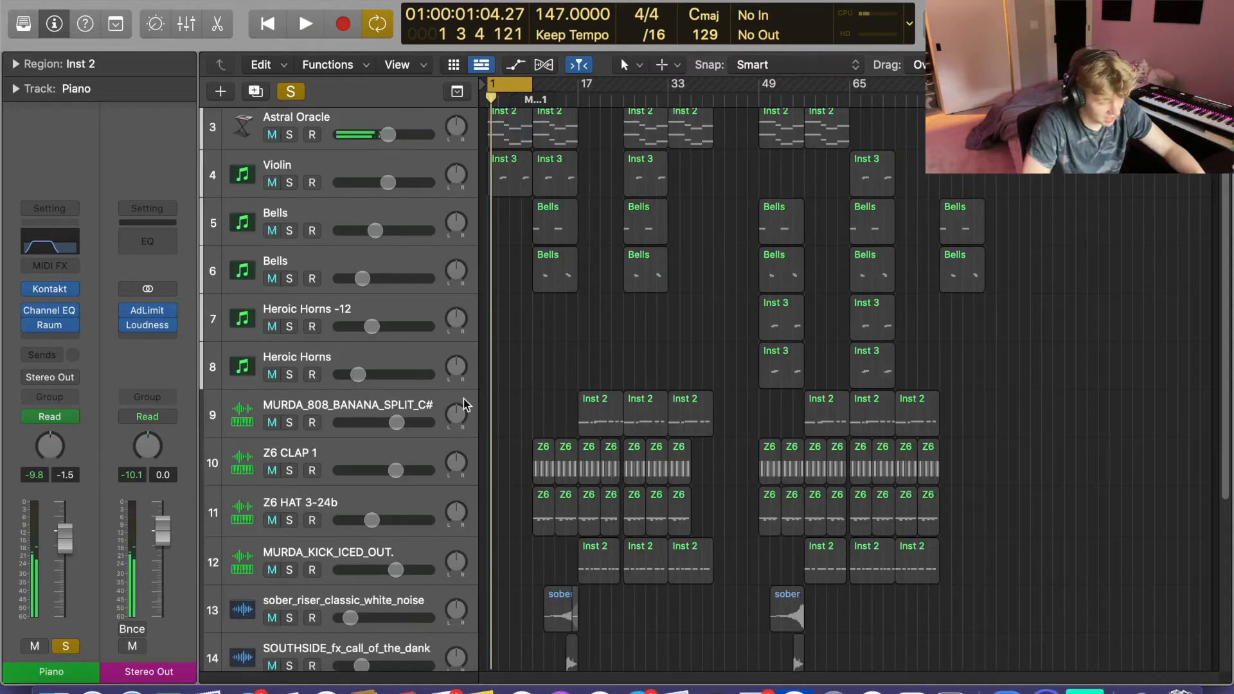
scroll(508, 347, up, 3)
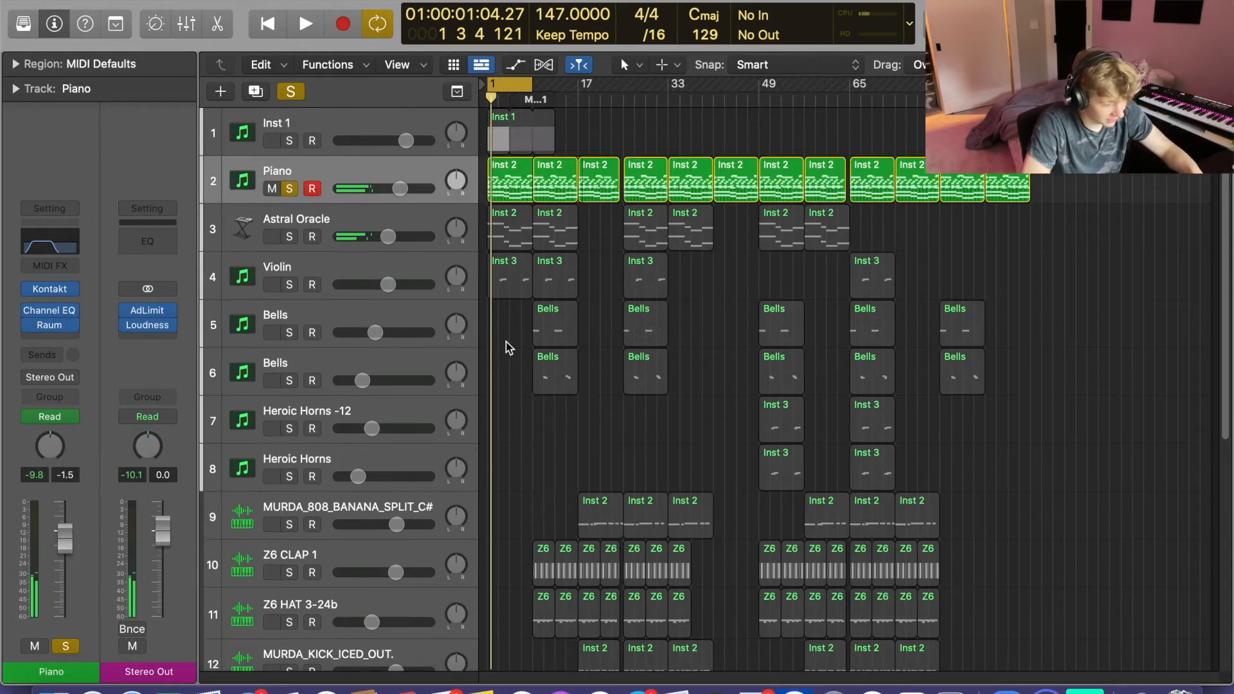
click(286, 230)
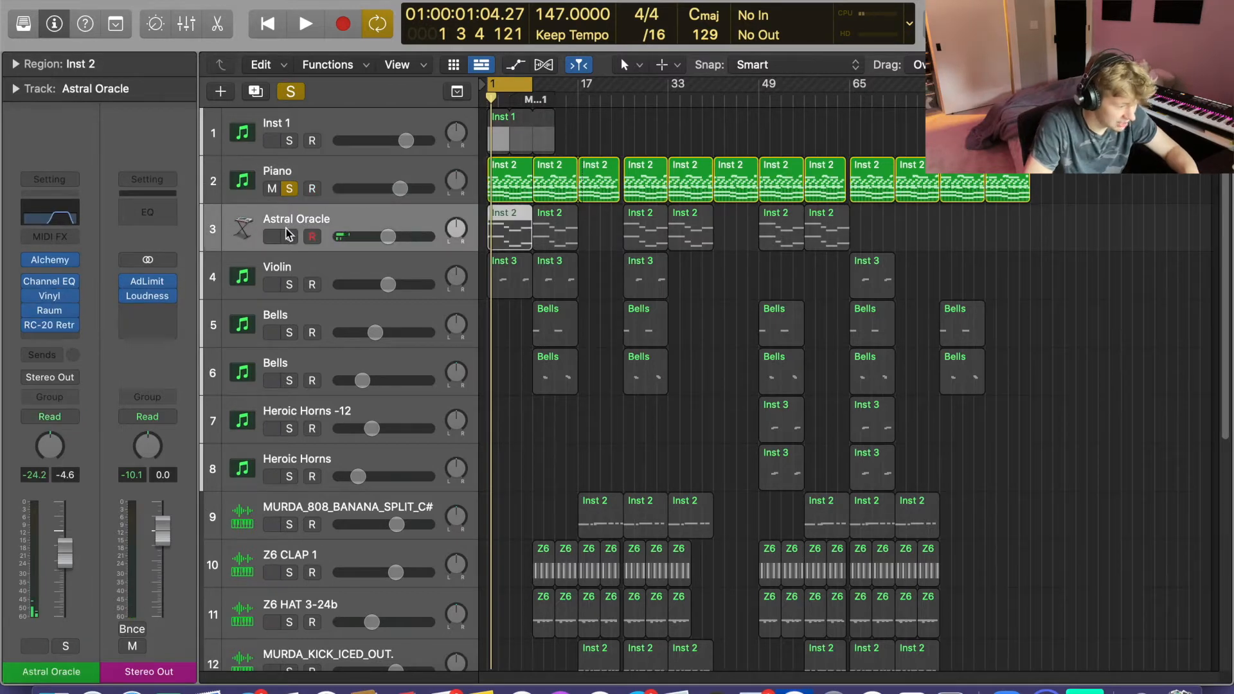
click(290, 237)
click(247, 196)
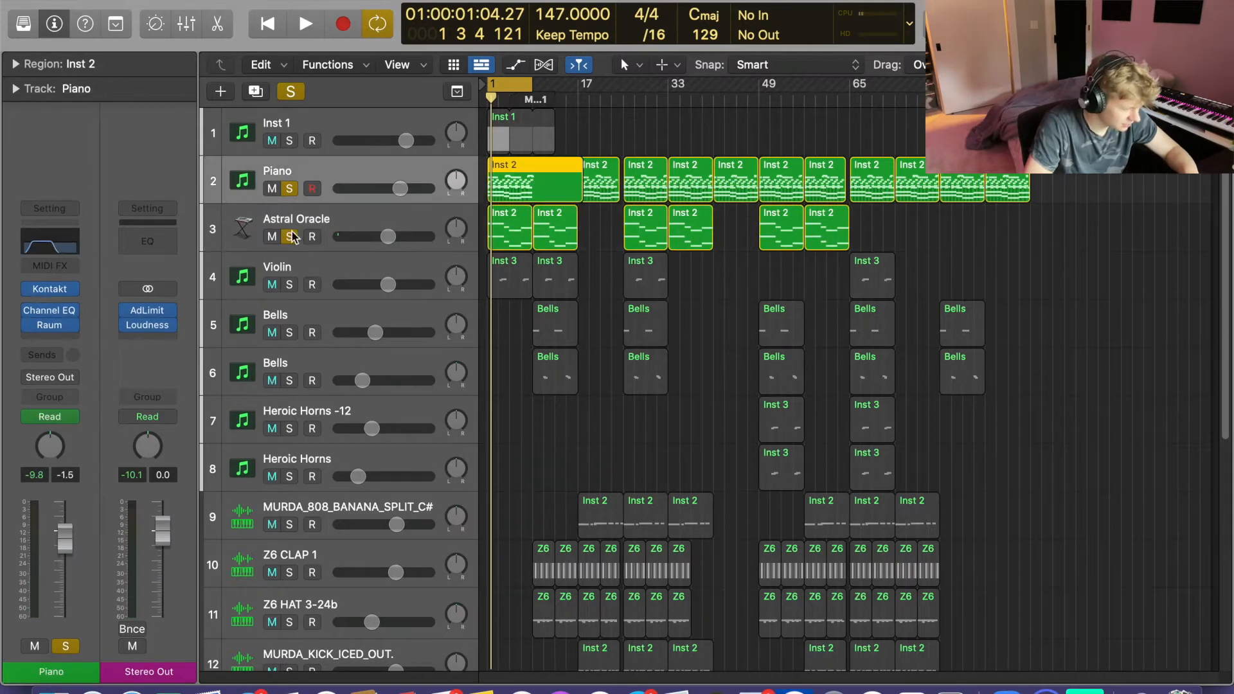
click(289, 237)
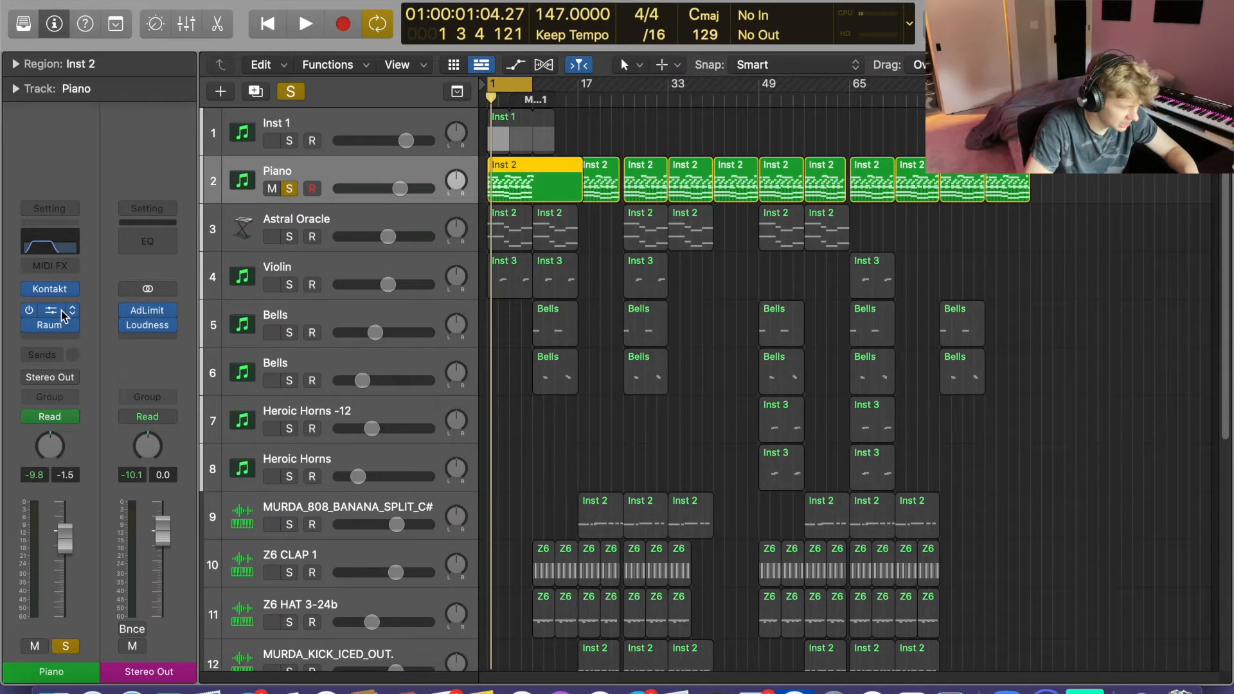
- Set the high-cut frequency of the Piano track's Channel EQ to 995 Hz during playback, and close the EQ
click(50, 311)
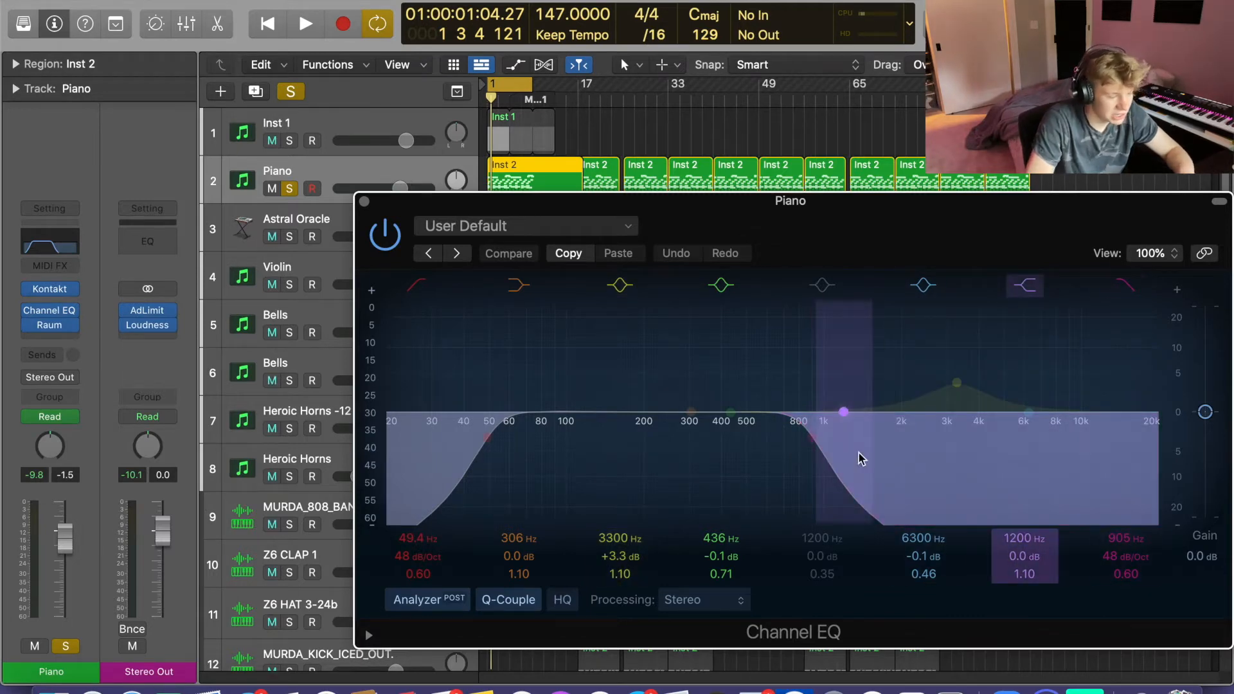
key(space)
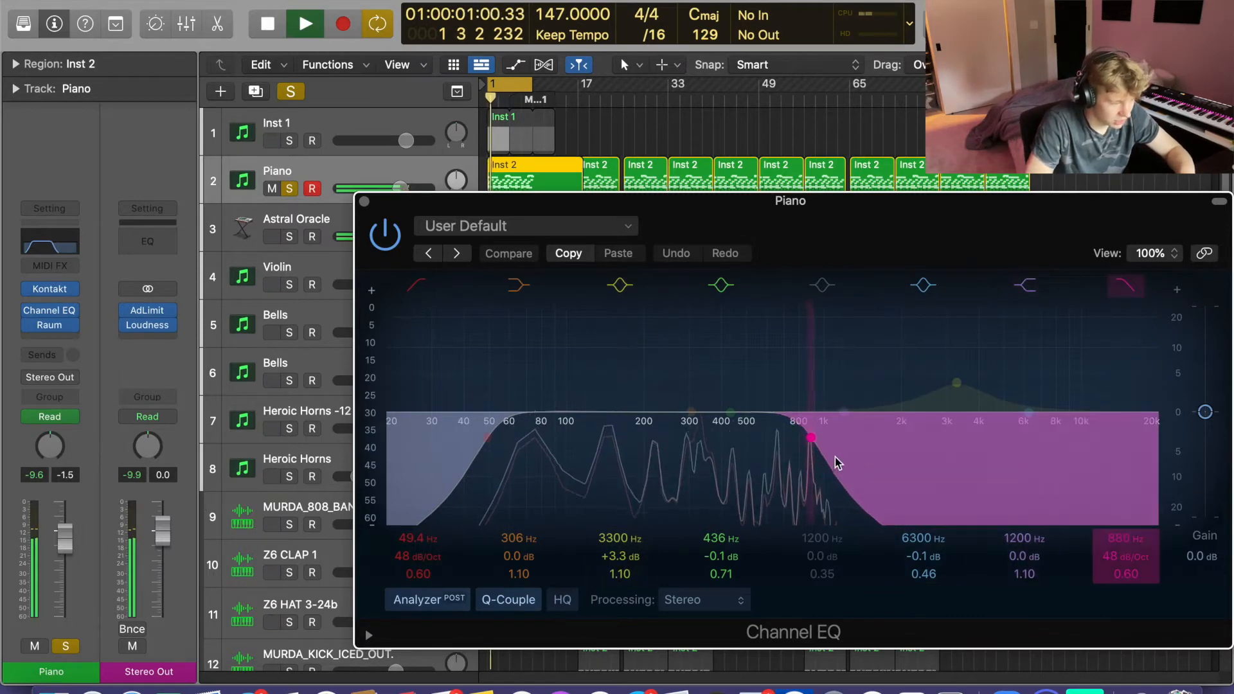
key(space)
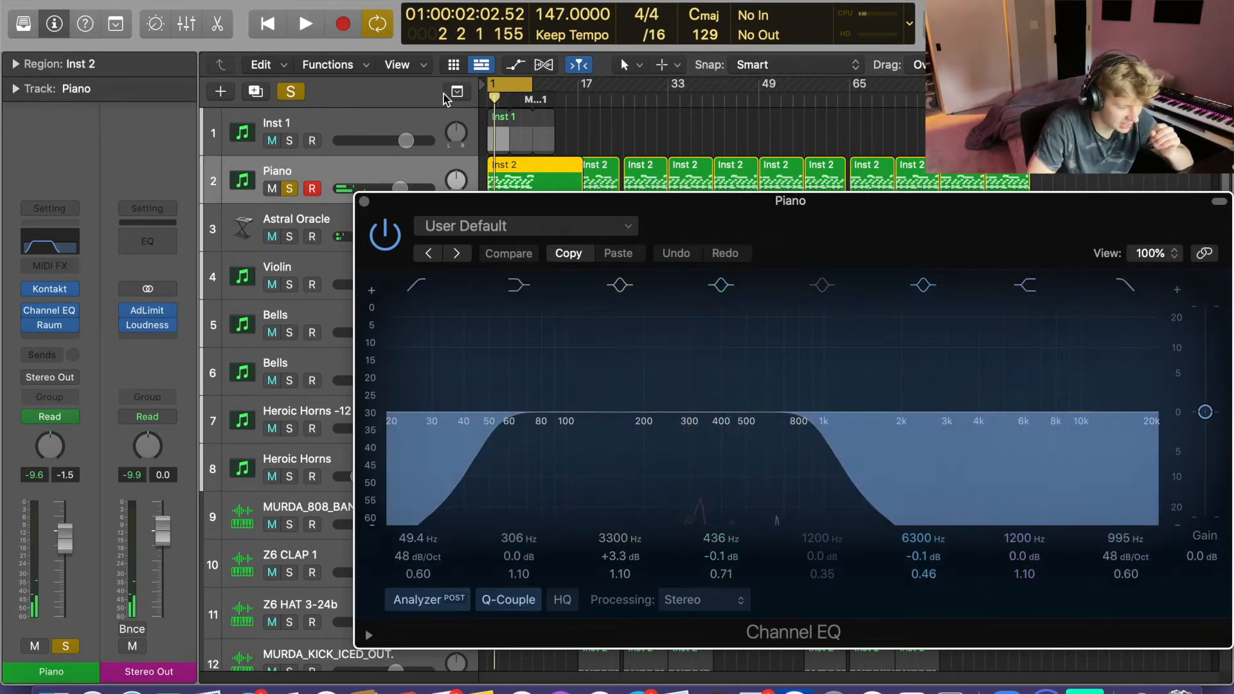
click(364, 201)
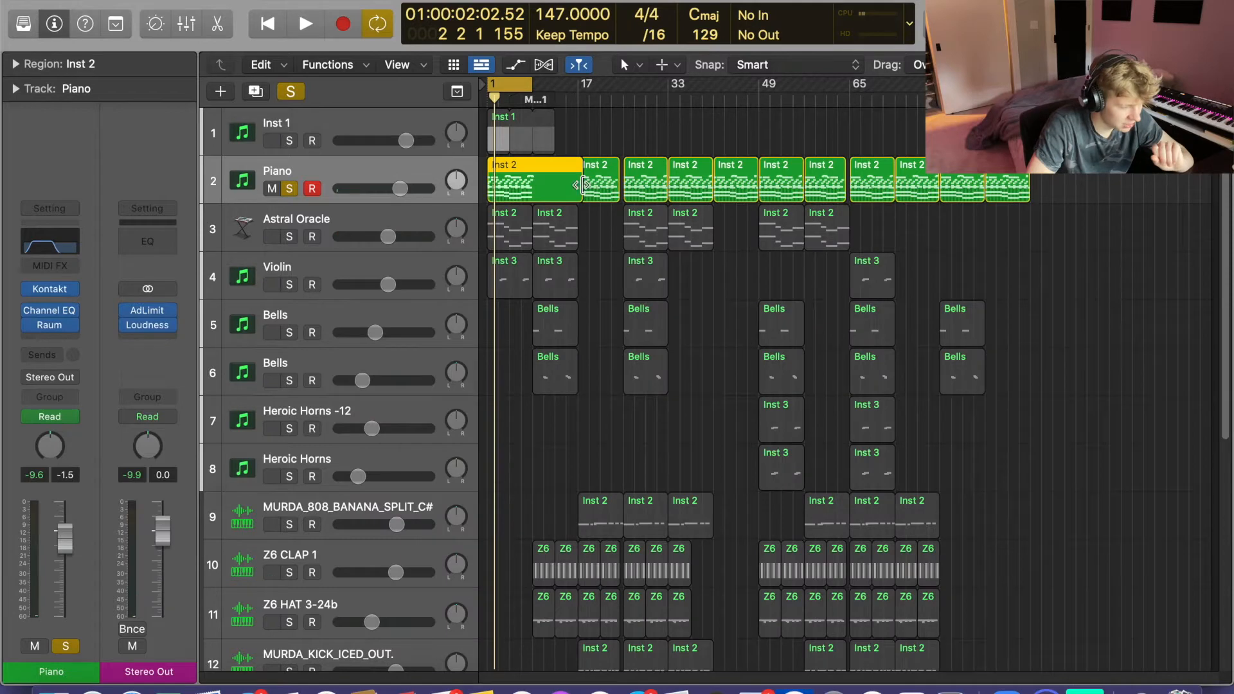
- Trim the end of the first Piano region back to bar 9, where the second region starts
drag(576, 193, 532, 202)
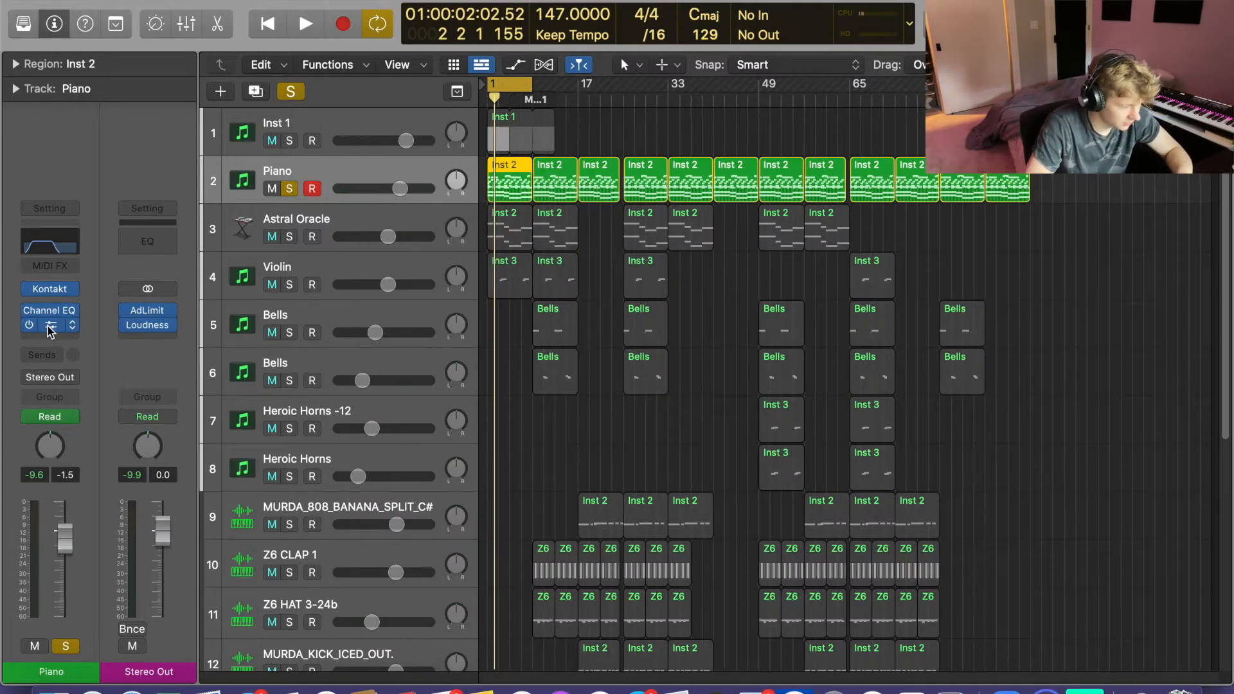
- Compare the piano loop with the Raum reverb bypassed and enabled, leave it enabled, close it and stop playback
click(49, 326)
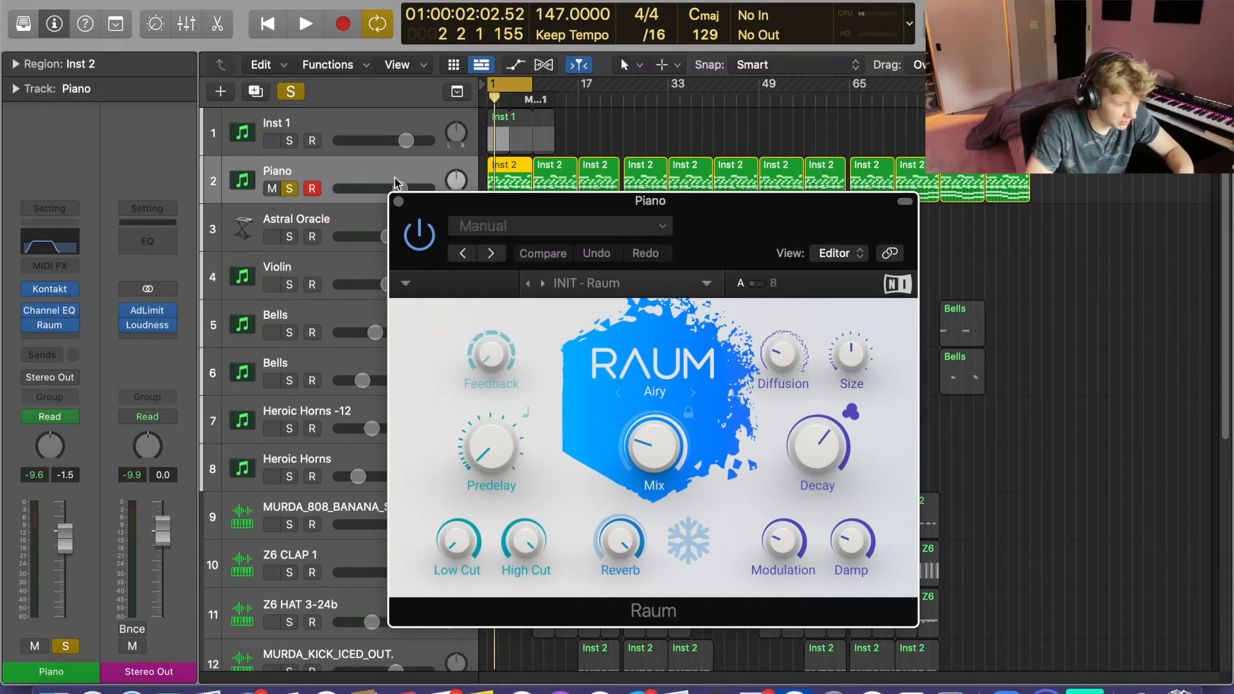
click(417, 241)
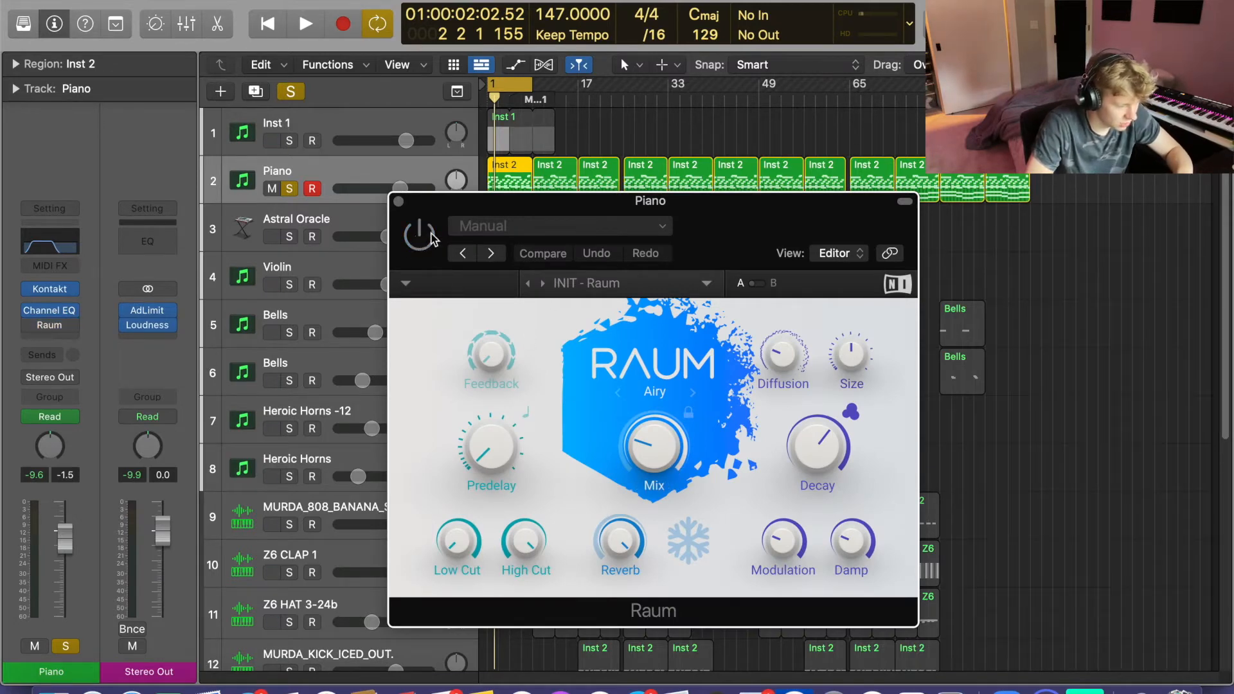
key(space)
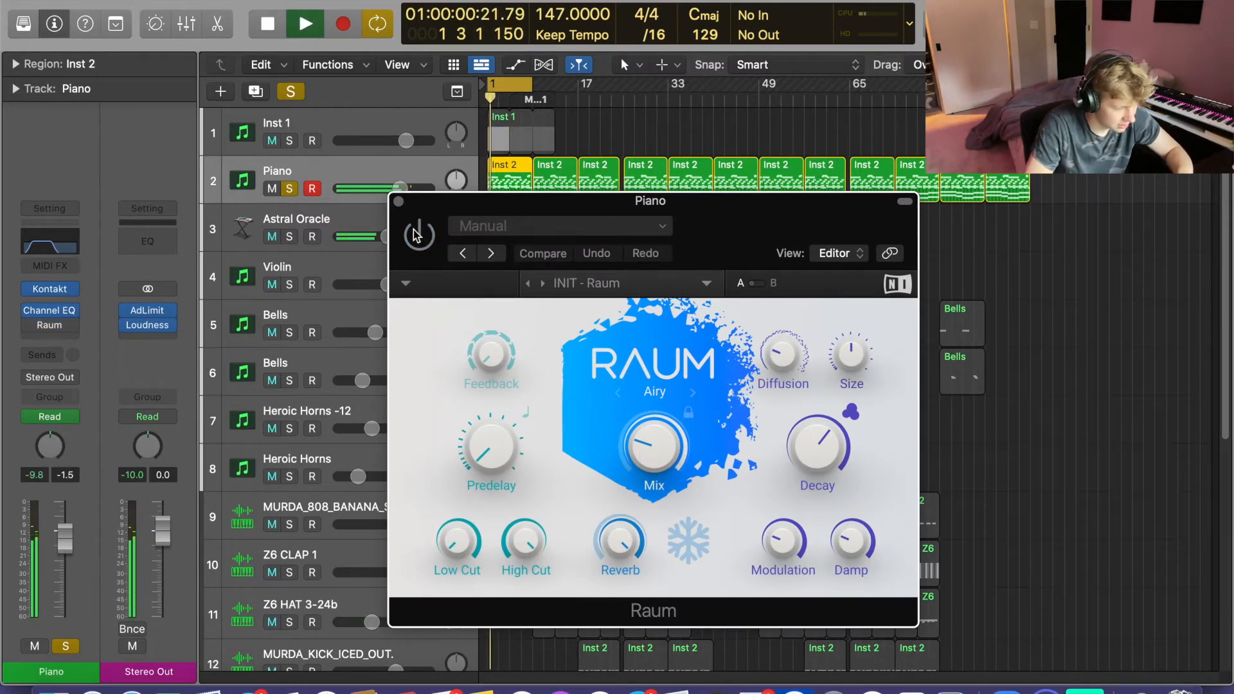
click(418, 237)
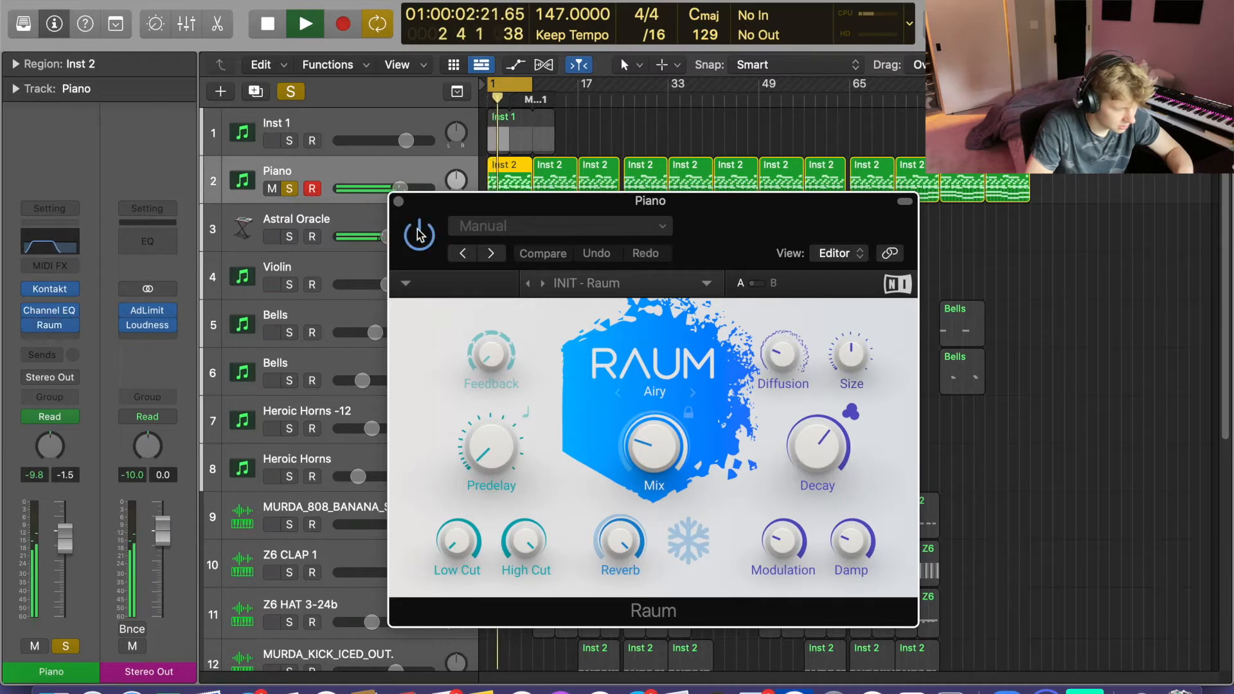
click(398, 201)
key(space)
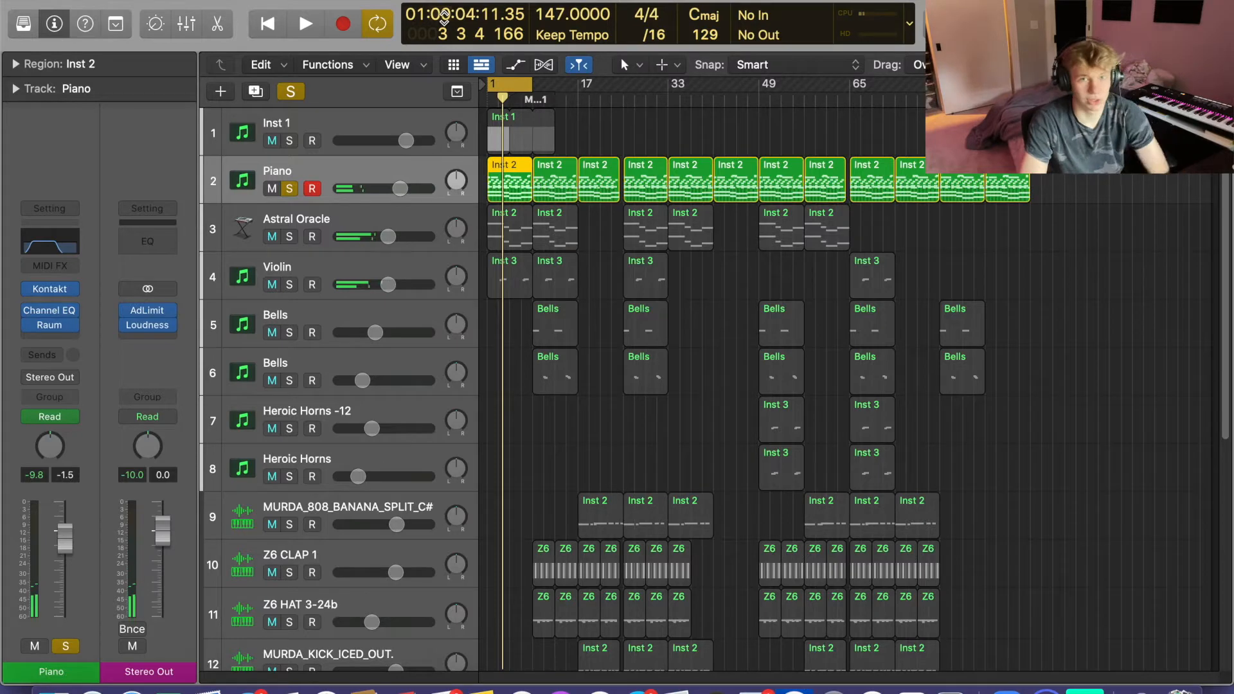
- Solo the Astral Oracle track alongside the piano and play its first region in the Piano Roll
right_click(336, 211)
click(331, 226)
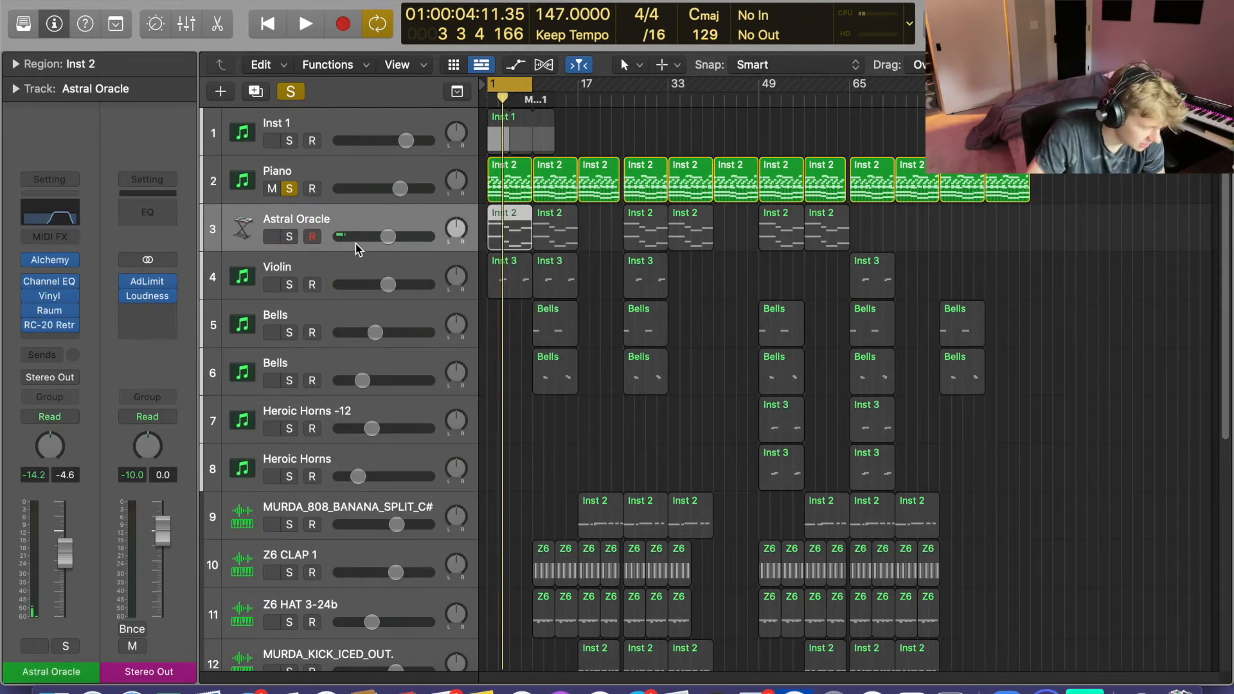
click(289, 237)
double_click(505, 237)
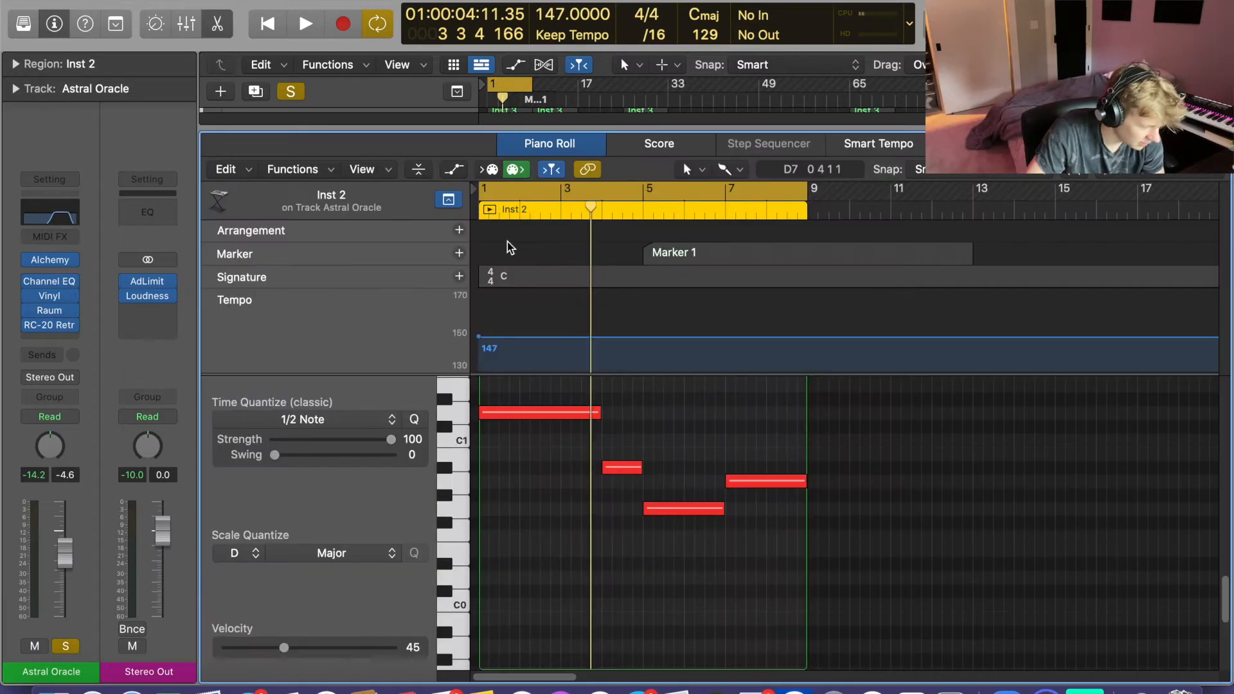
key(space)
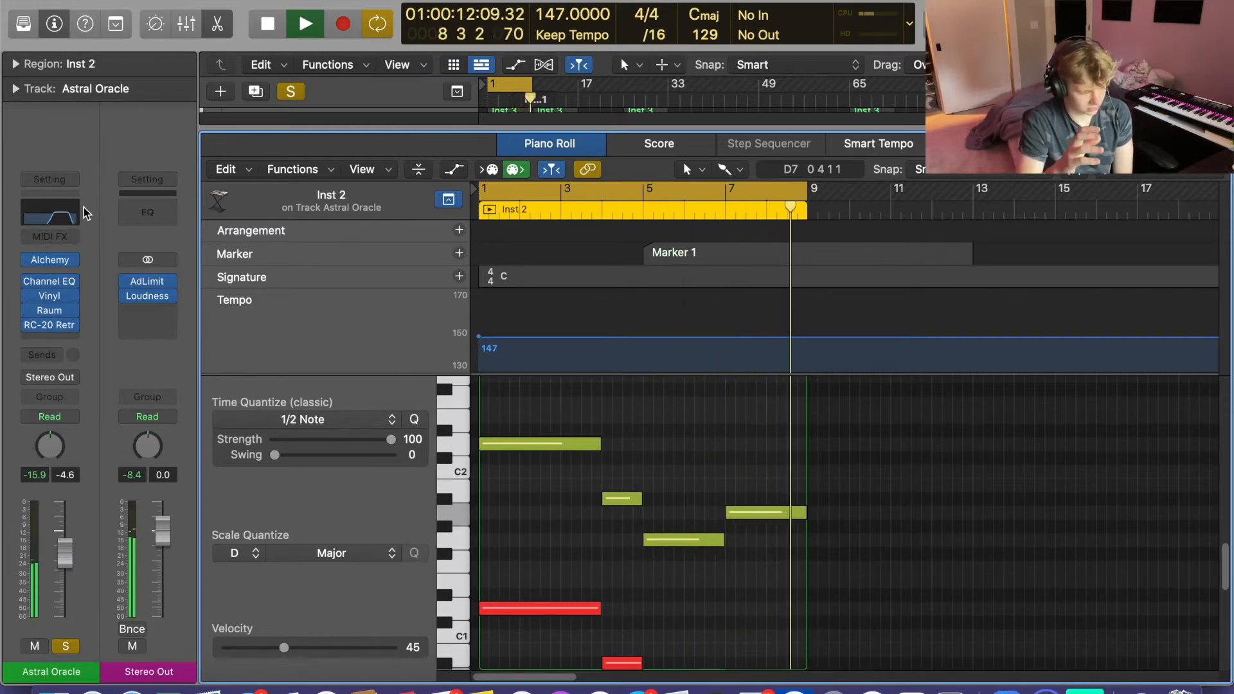
- Inspect the Astral Oracle pad preset in Alchemy during playback, close the instrument and the Piano Roll, and stop playback
click(50, 260)
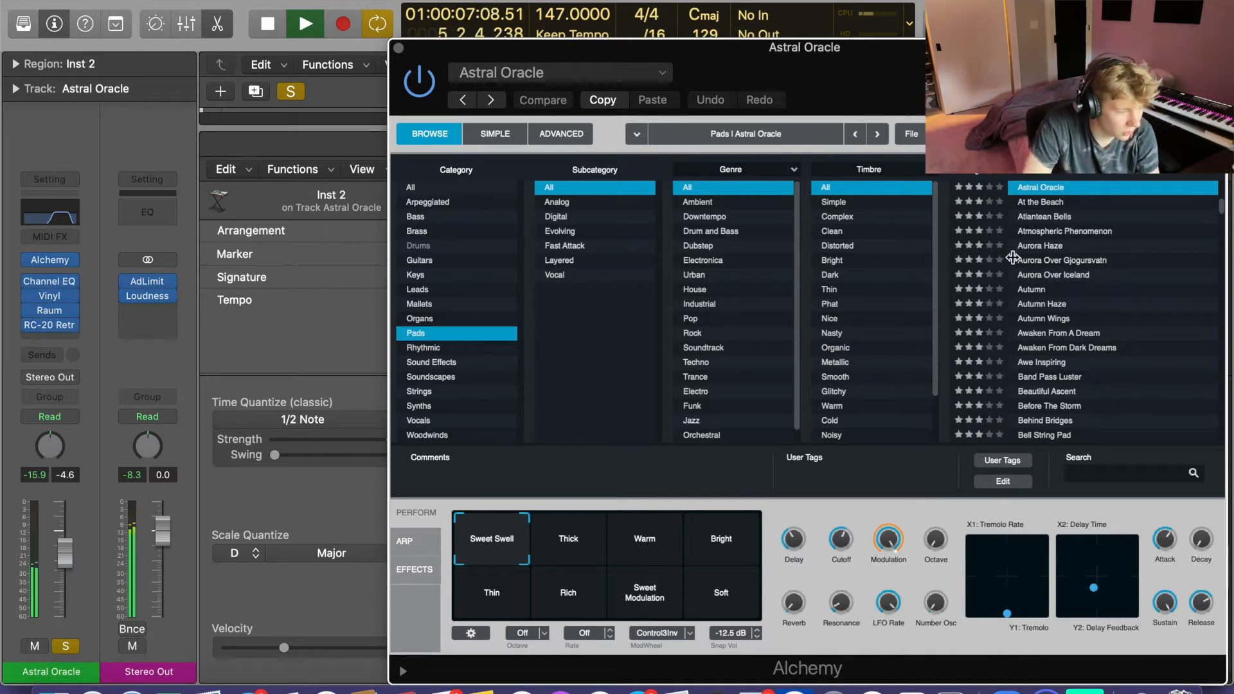
scroll(1054, 244, up, 1)
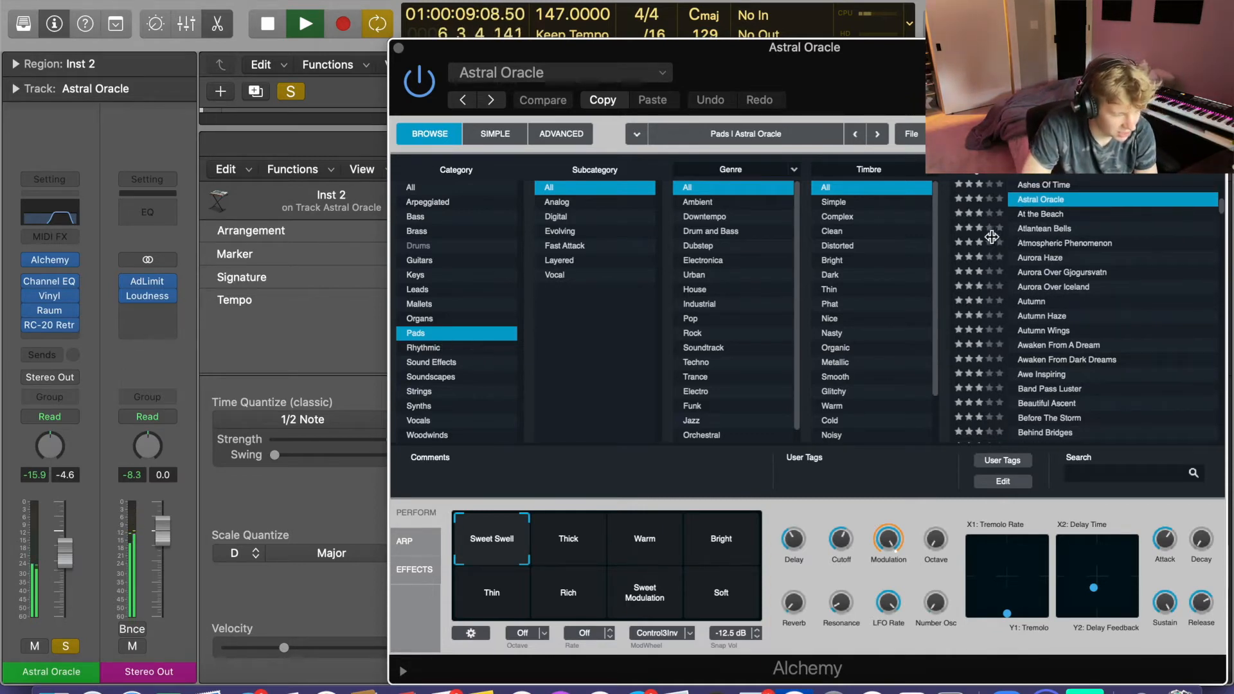
drag(399, 60, 398, 57)
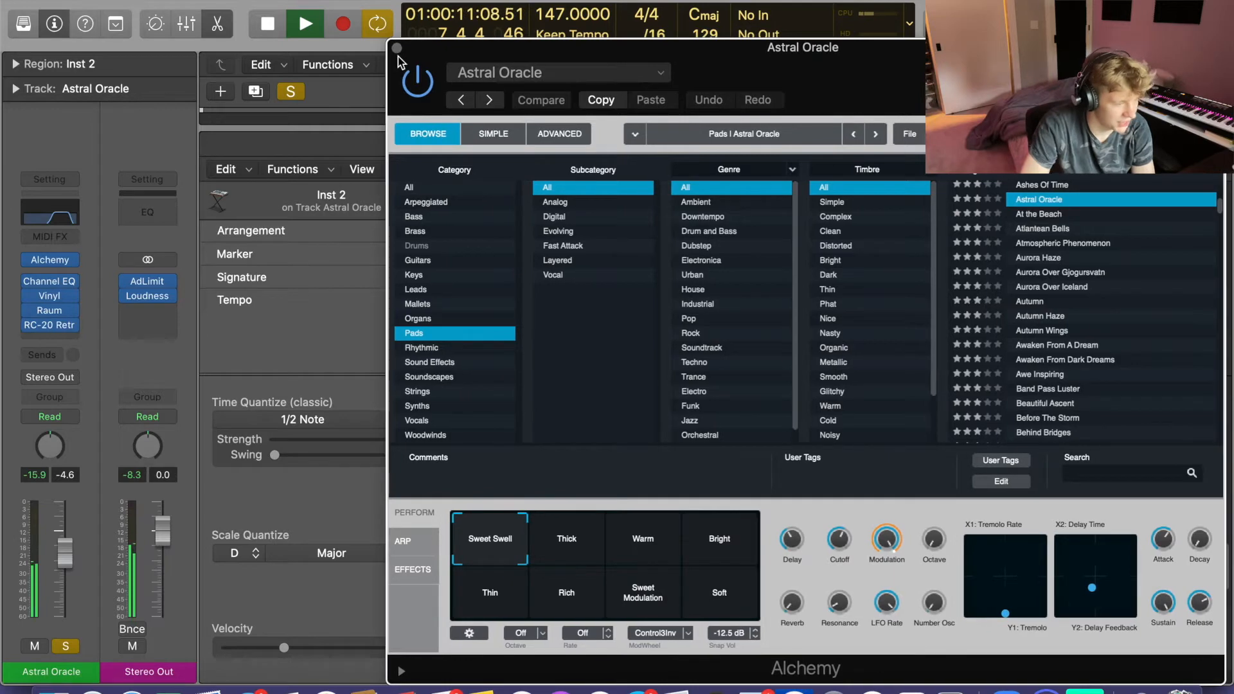
click(397, 49)
key(e)
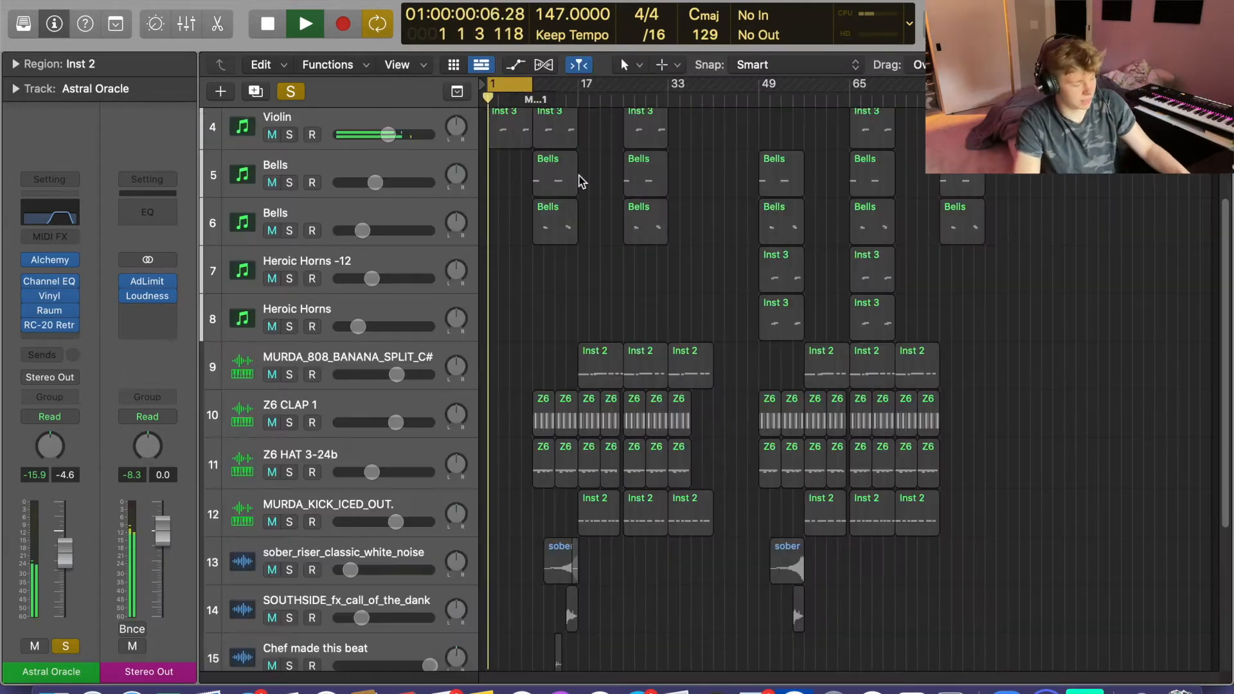
scroll(542, 174, up, 4)
key(space)
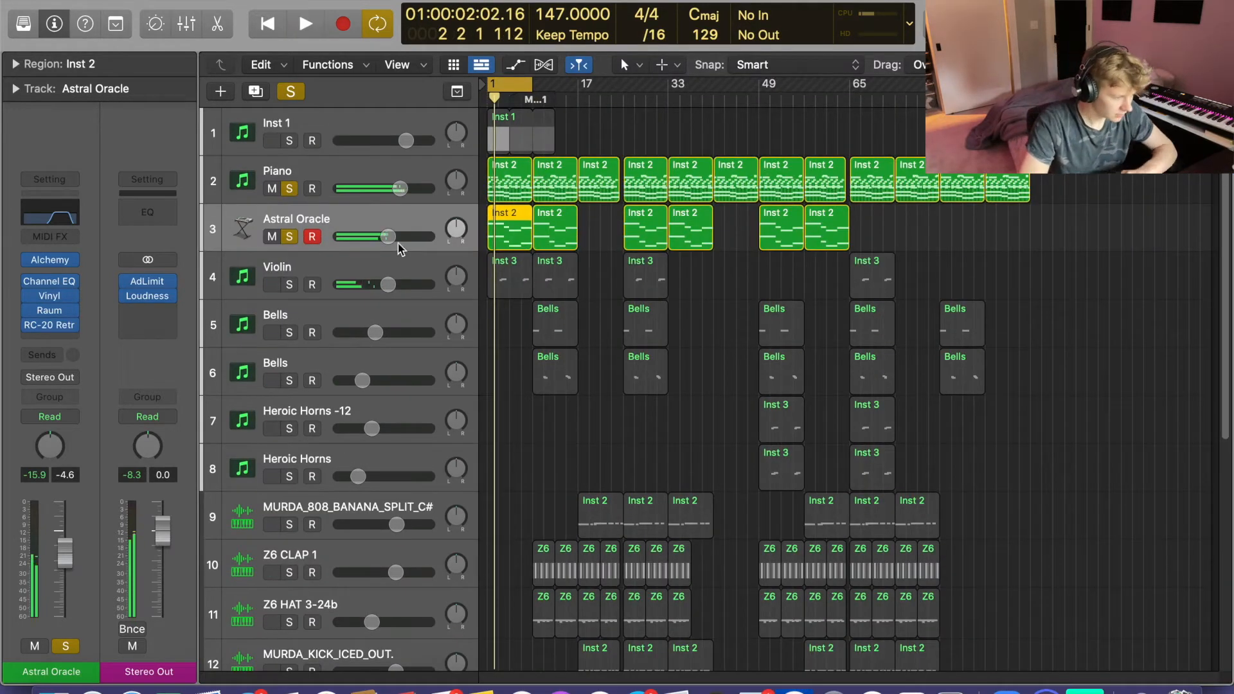
- Examine the low notes and their octave layer in the first Astral Oracle region, and close the Piano Roll
double_click(503, 231)
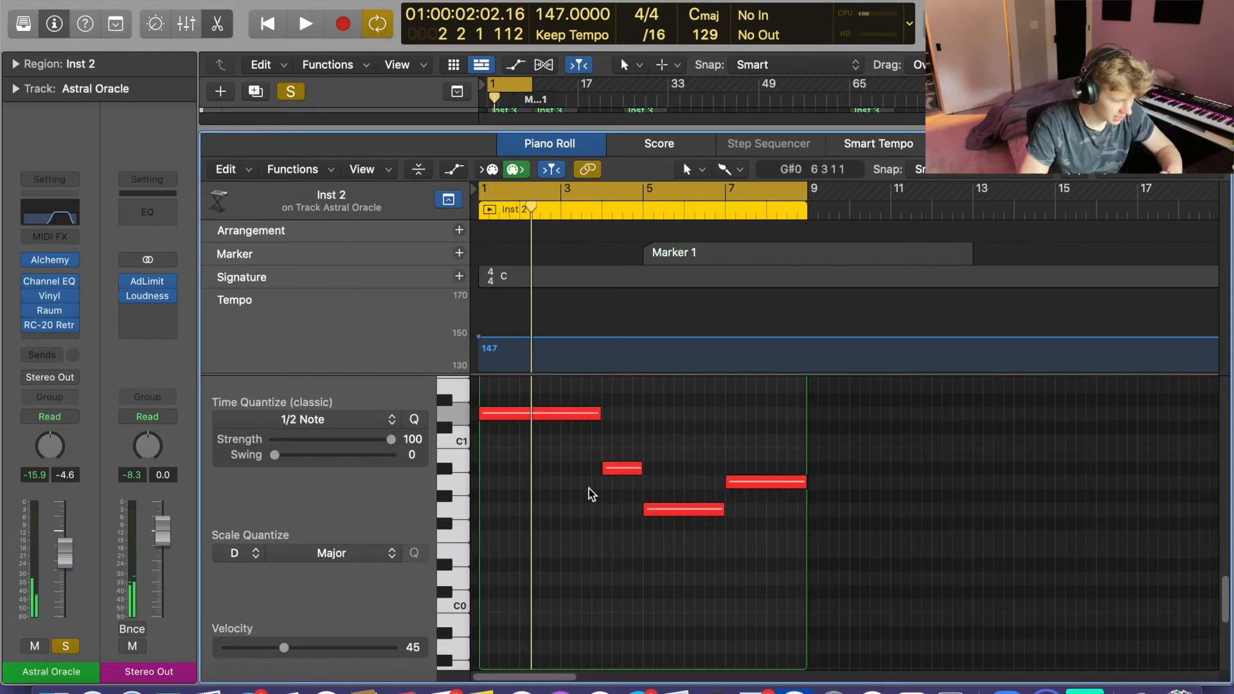
scroll(438, 470, up, 6)
scroll(438, 470, up, 1)
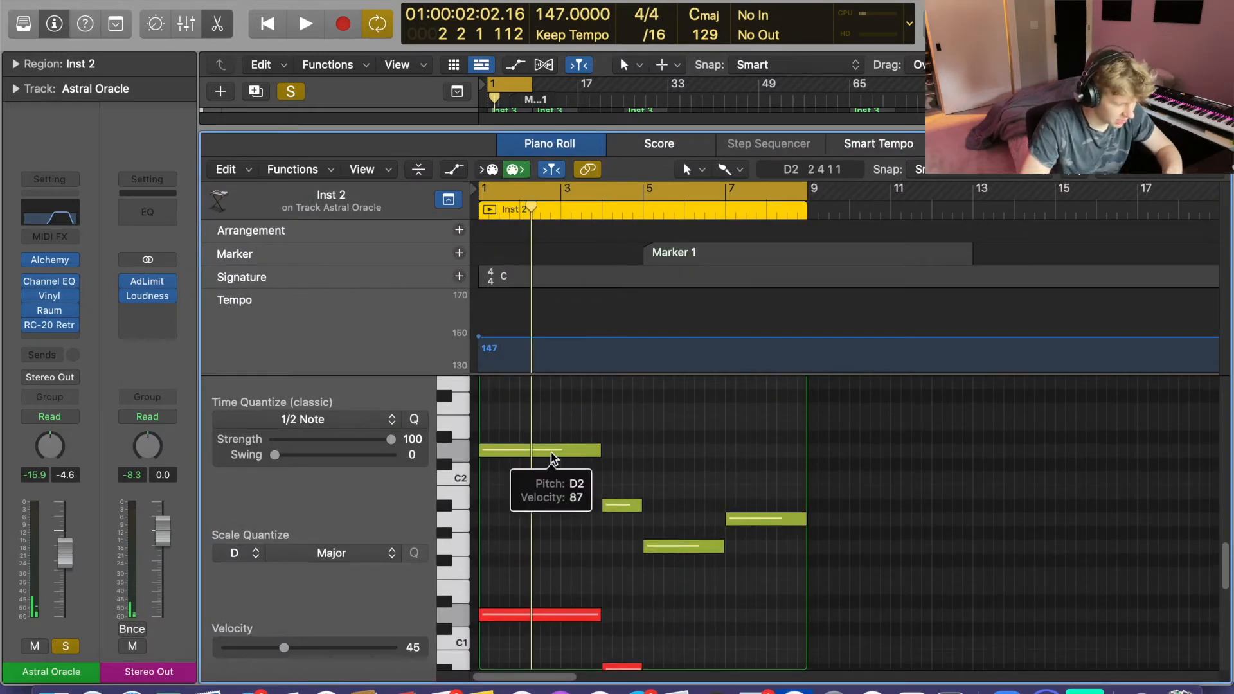
key(p)
scroll(471, 232, up, 4)
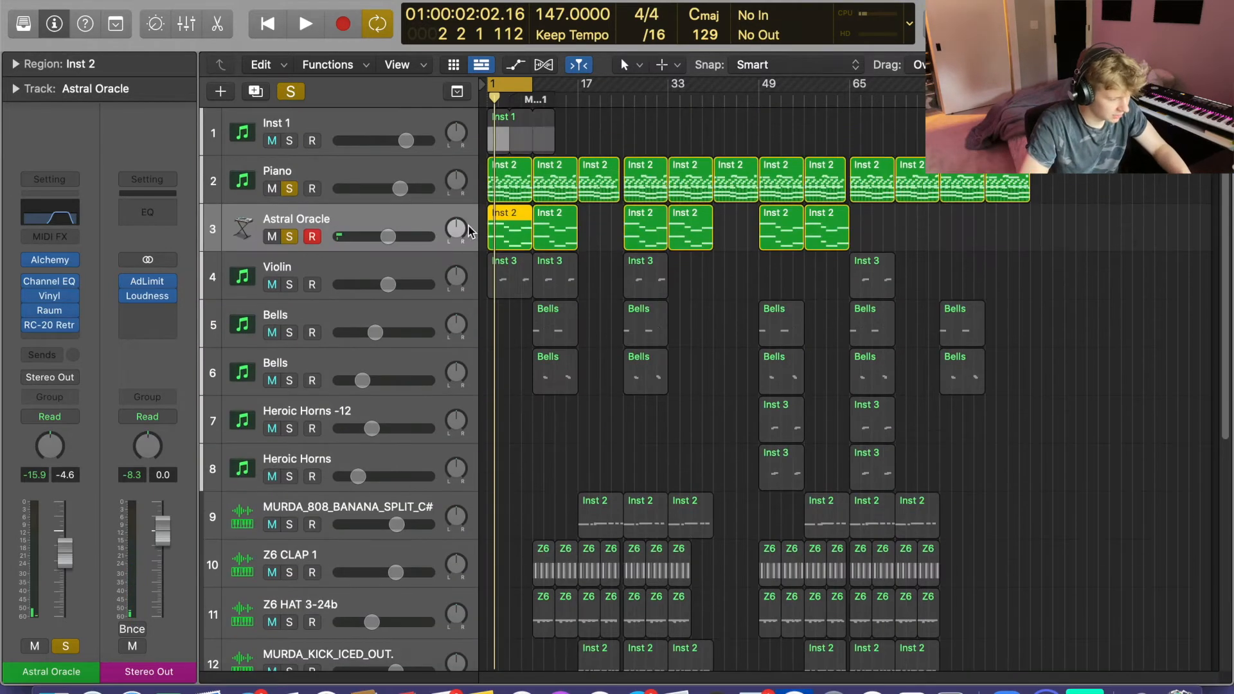
- Solo the Violin track and open its Kontakt instrument, placing the window so the Short Strings patch controls are in view
click(290, 284)
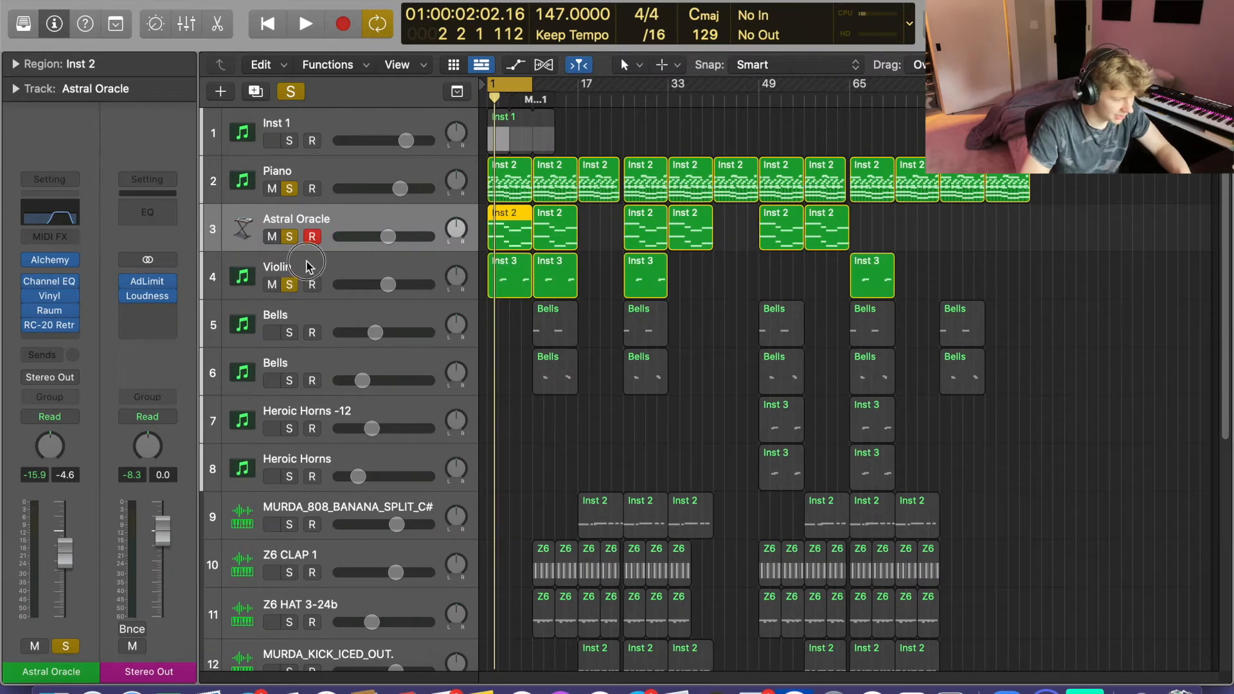
click(505, 281)
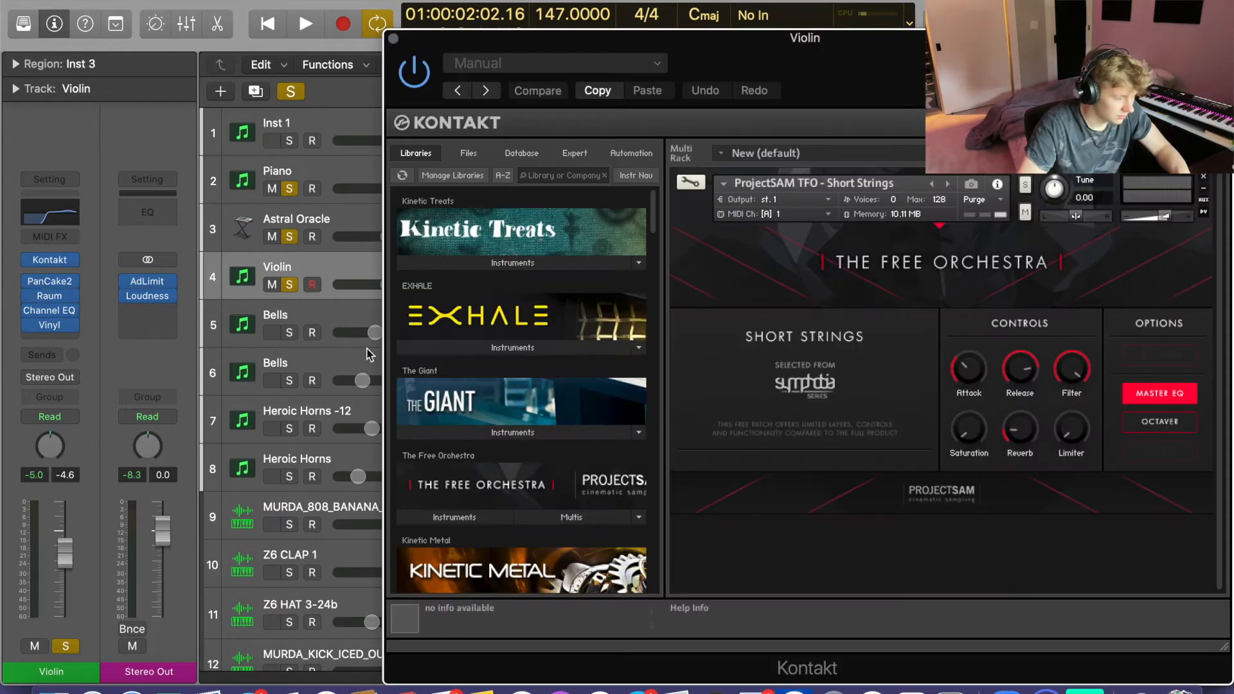
scroll(482, 585, down, 1)
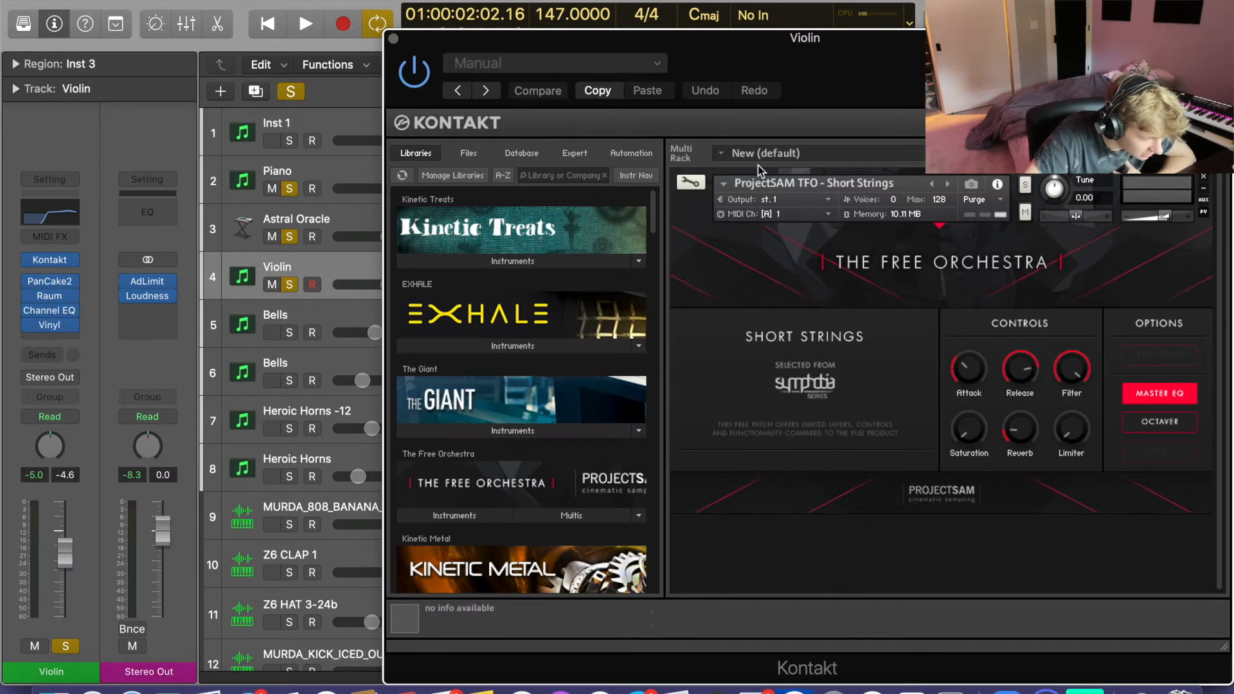
drag(903, 53, 829, 6)
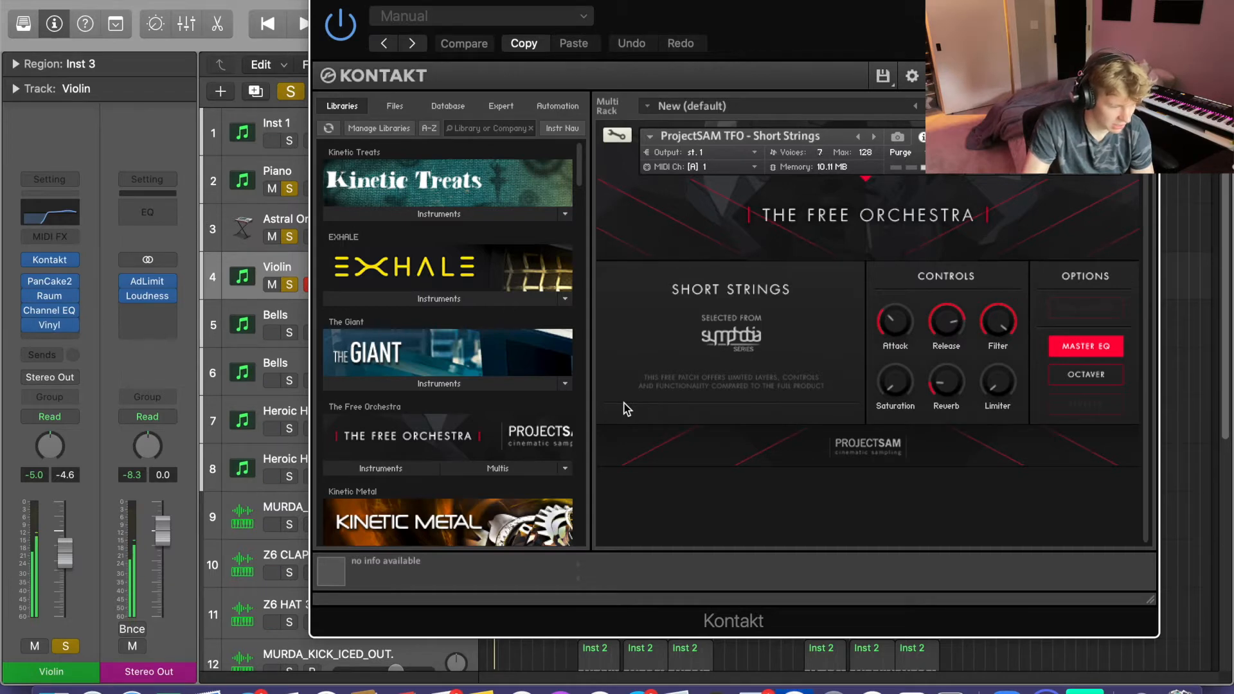
- Close the Kontakt instrument and play the soloed Piano, Astral Oracle and Violin tracks together
click(322, 3)
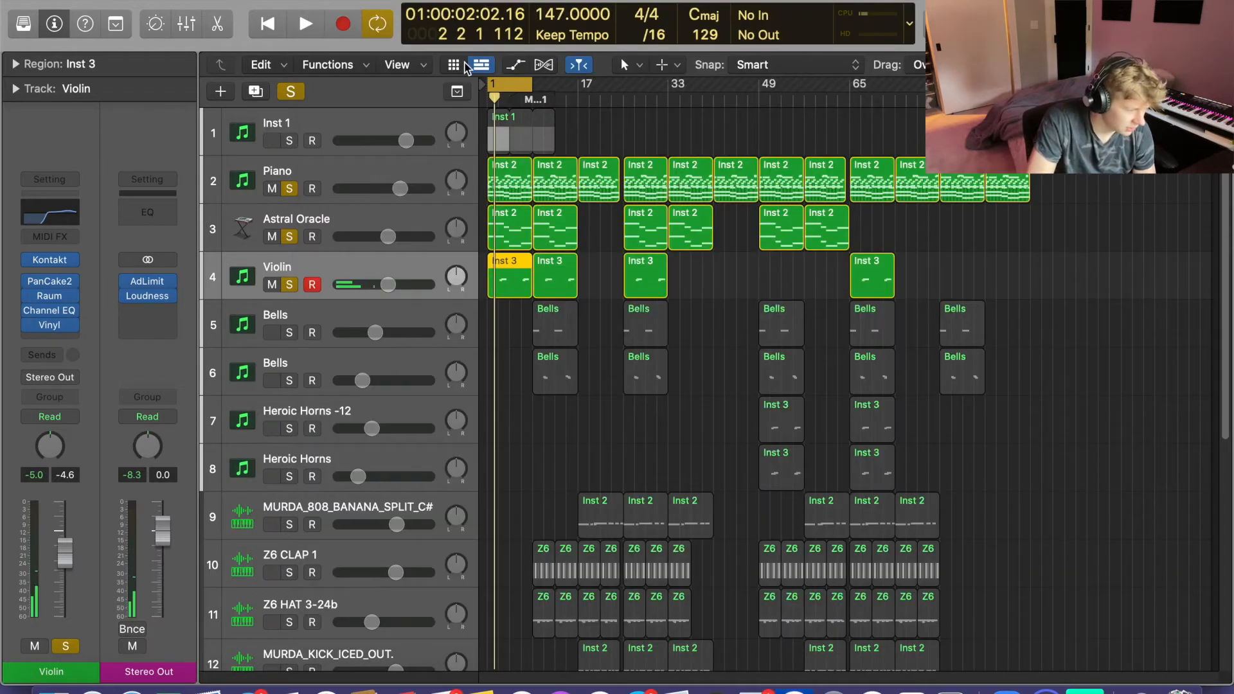
key(space)
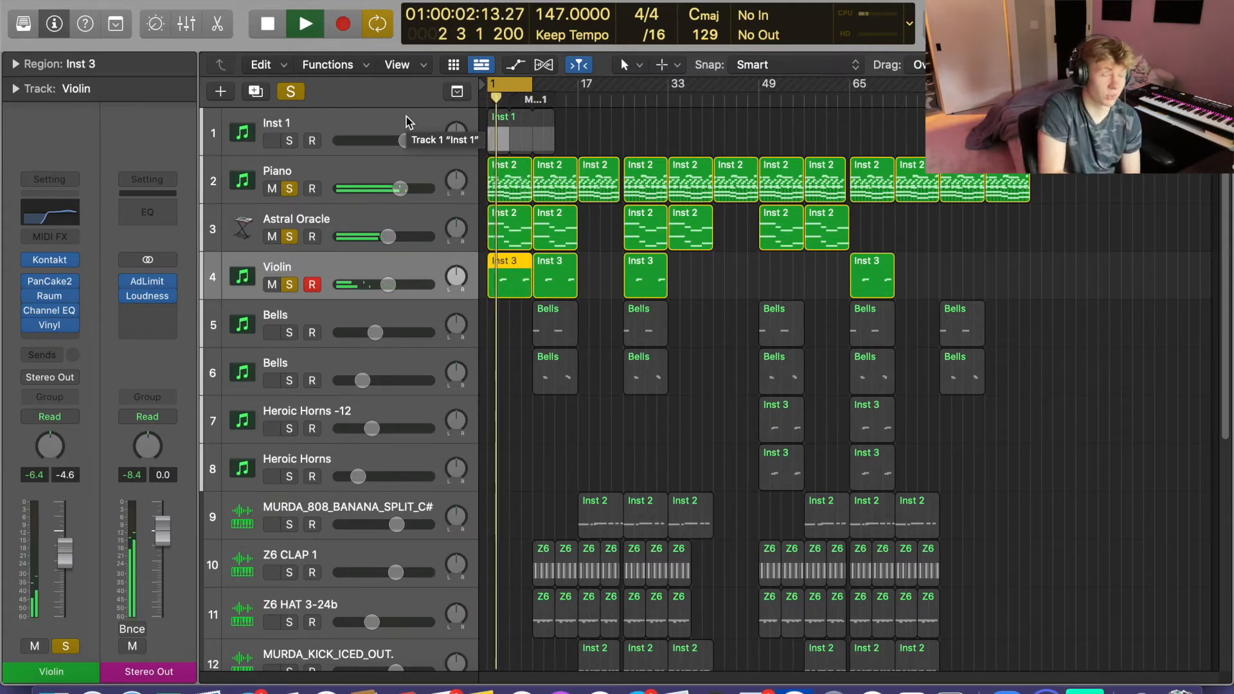
key(space)
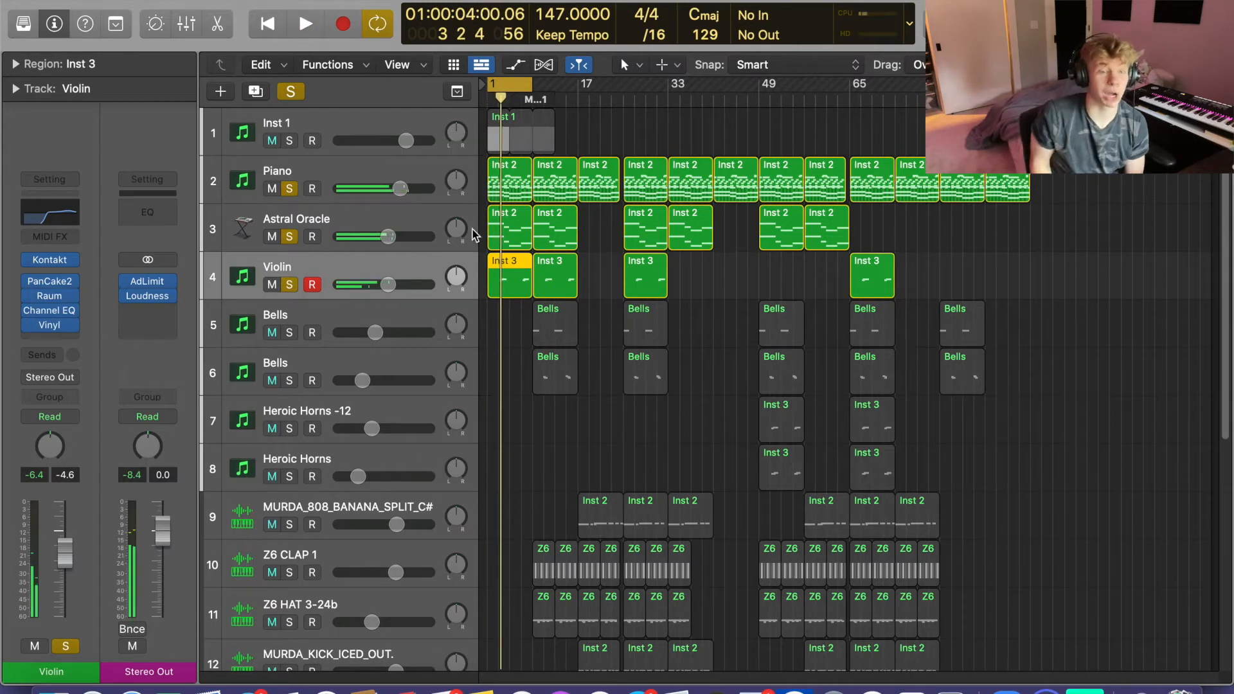
- Solo the first Bells track, and view the first Violin region's notes and time quantize options in the Piano Roll
click(289, 332)
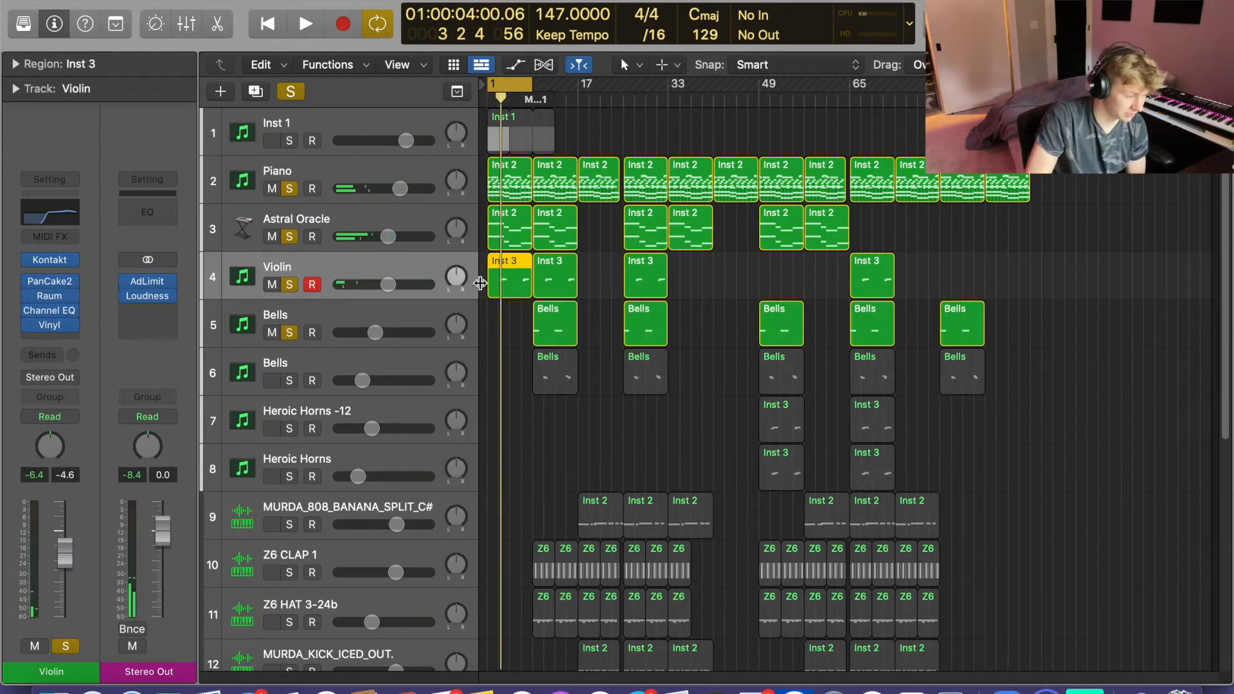
double_click(507, 283)
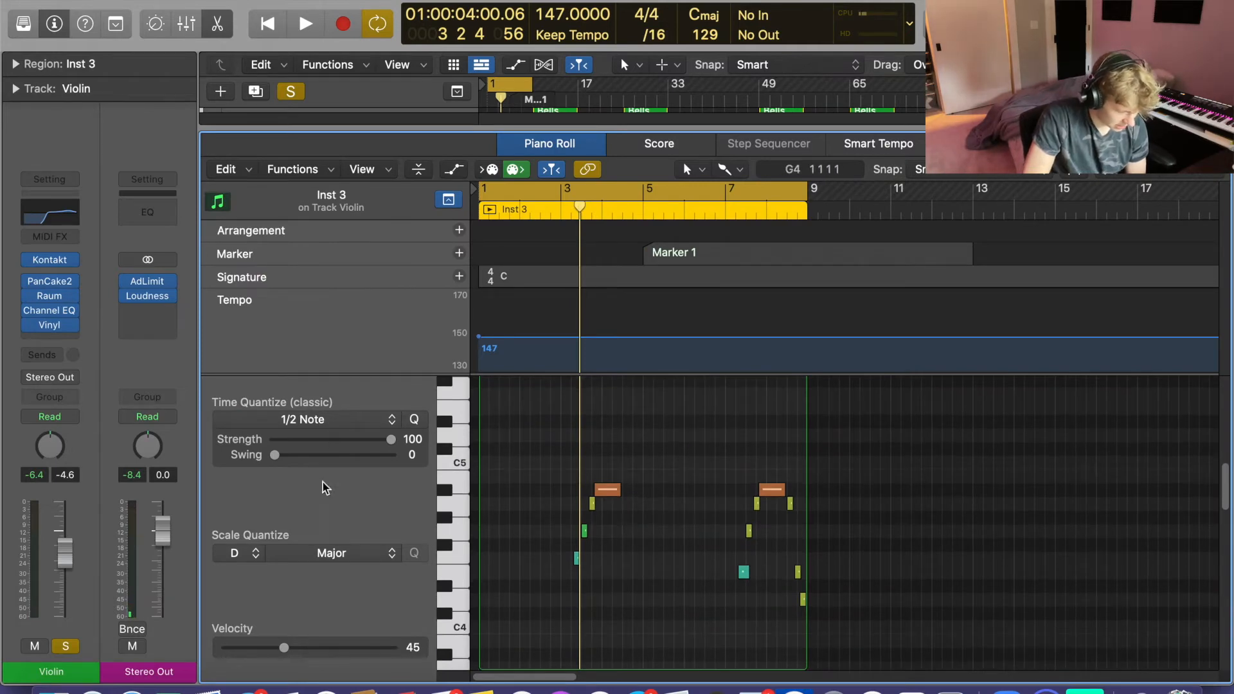
click(329, 421)
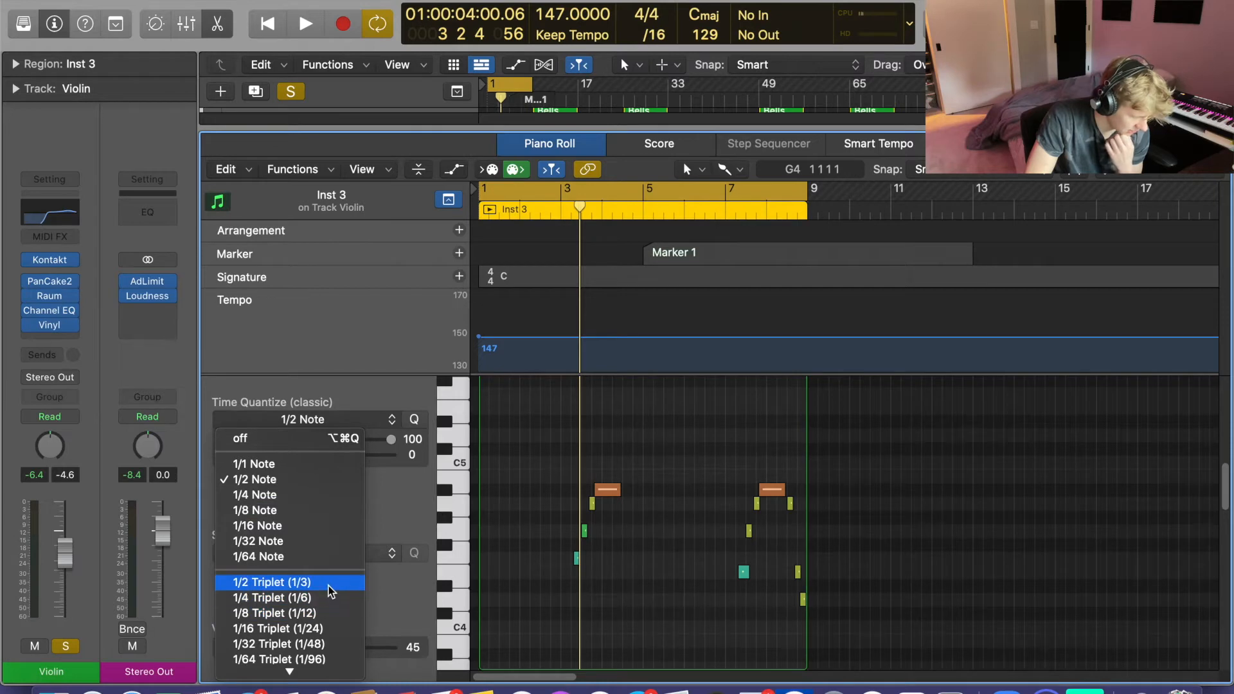
click(508, 576)
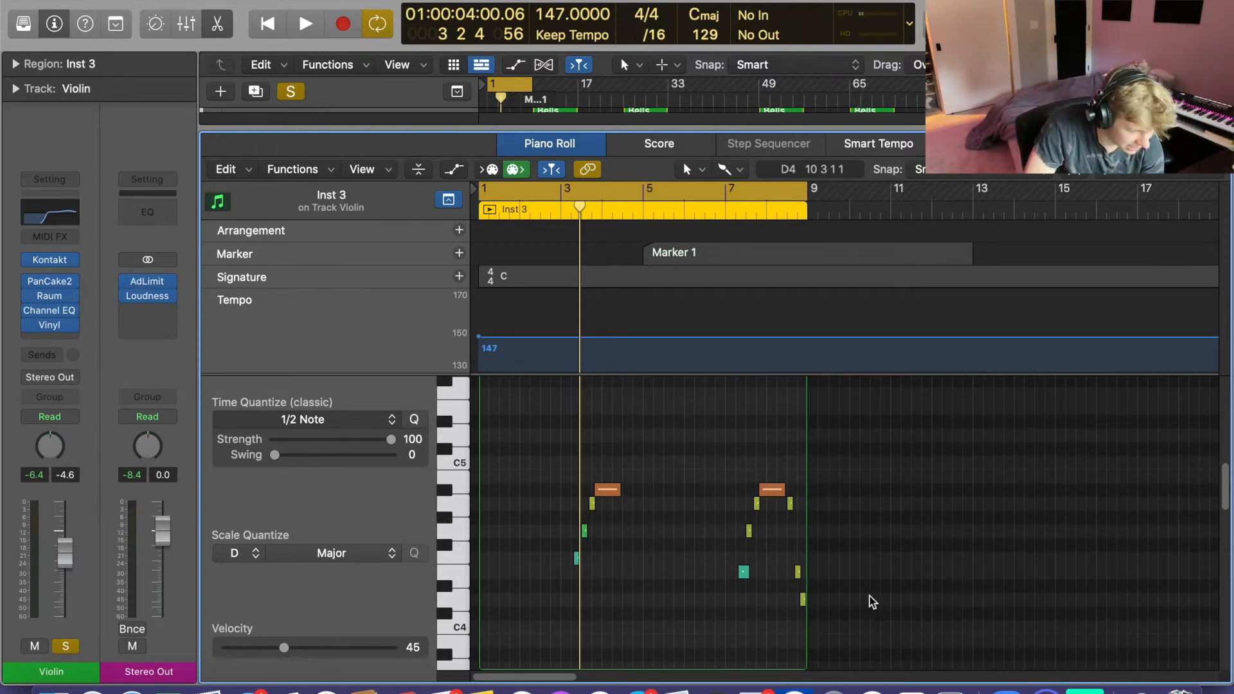
key(p)
scroll(514, 322, up, 3)
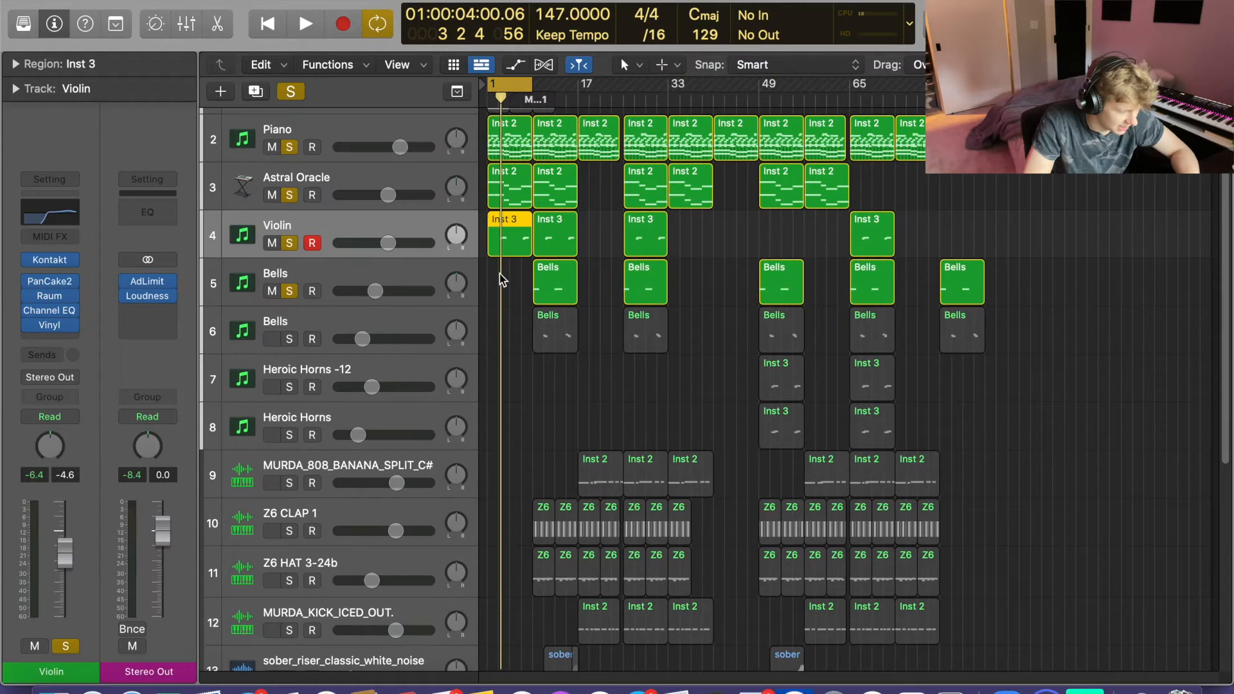
- Move the cycle range to bars 9–17 over the first Bells region and play the soloed layers there
click(558, 292)
drag(499, 88, 543, 93)
key(space)
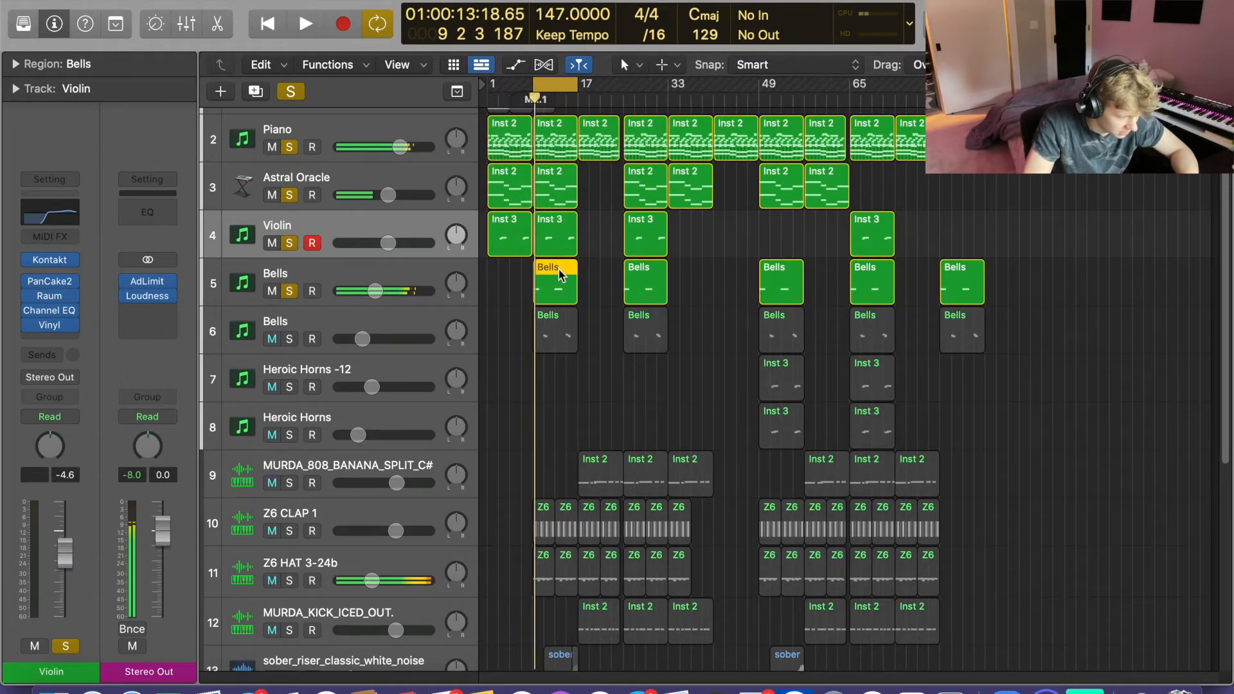
- Audition the first note of the first Bells region in the Piano Roll, close the editor, and replay the cycled section
double_click(550, 274)
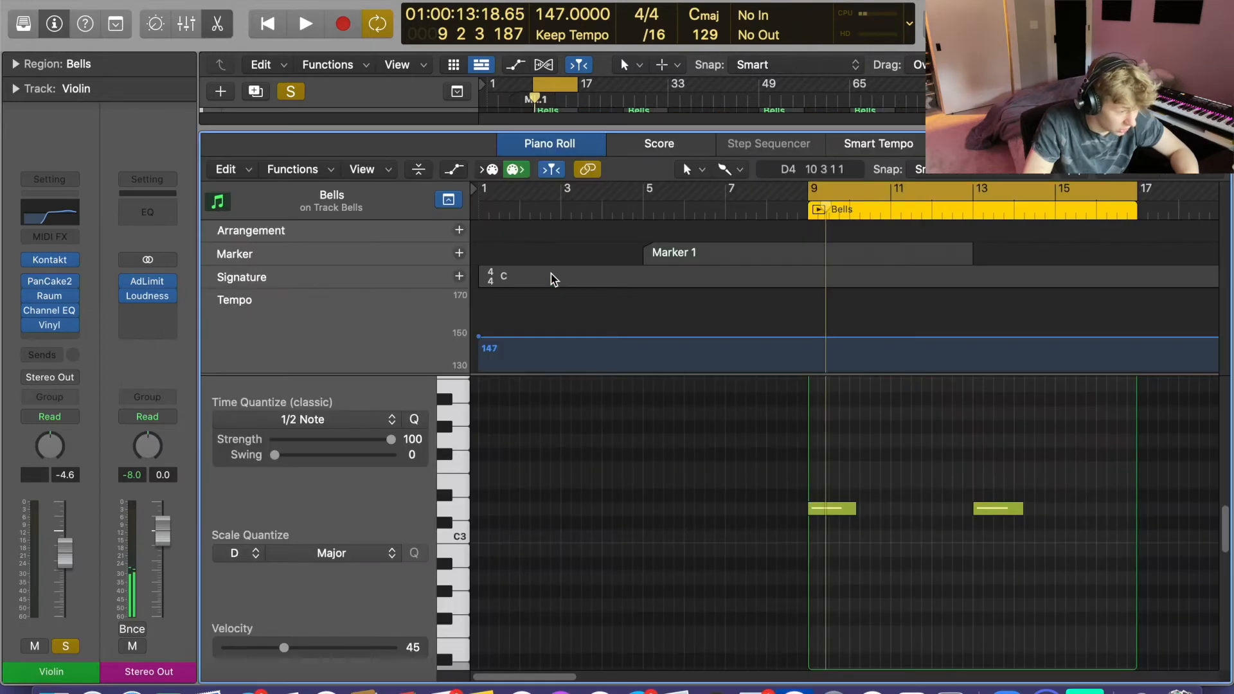
click(828, 510)
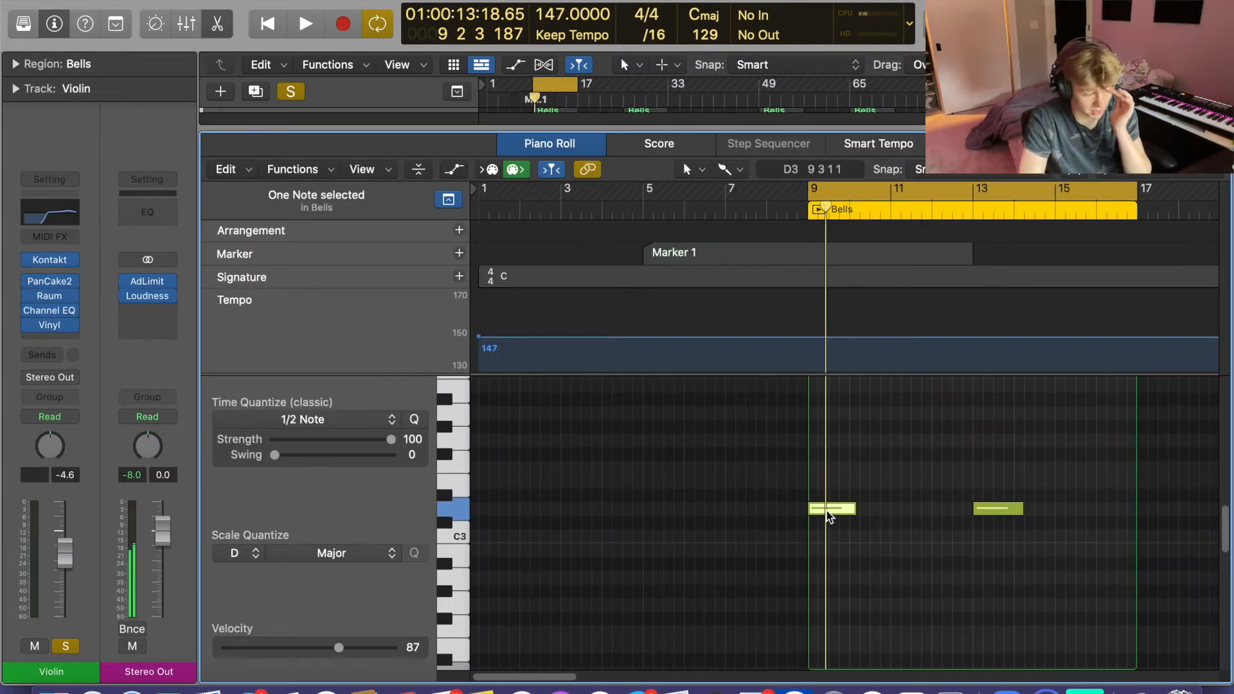
key(e)
key(space)
scroll(778, 489, up, 5)
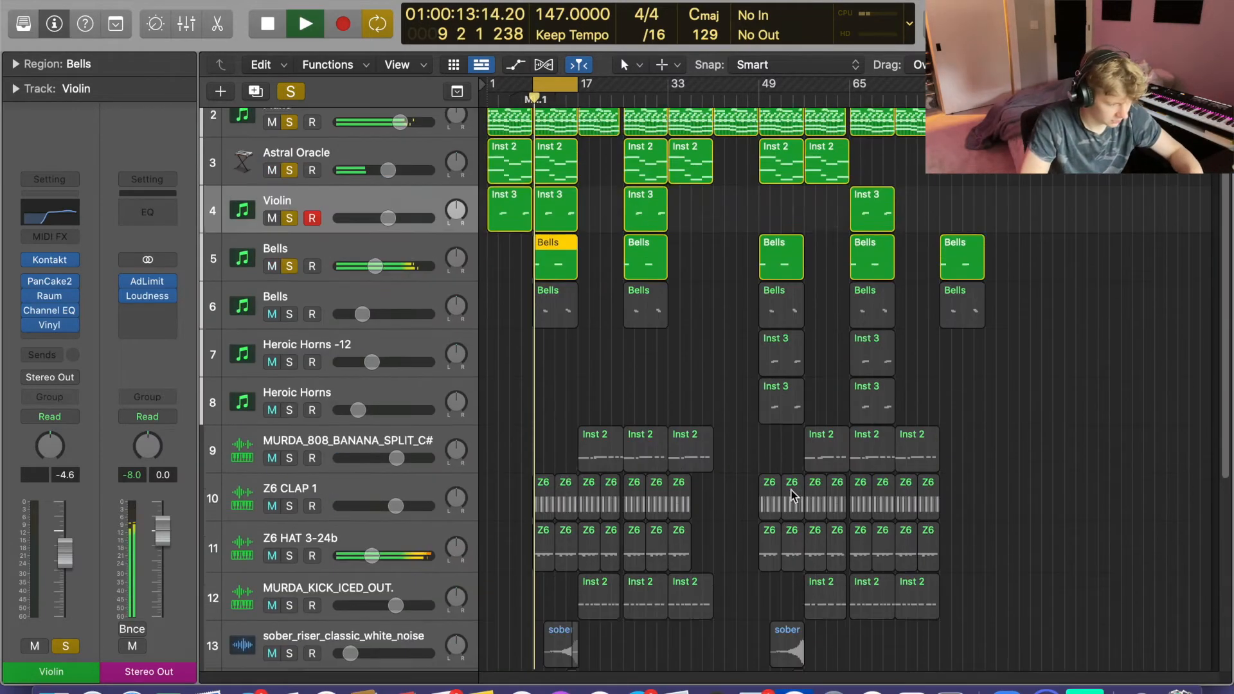
key(space)
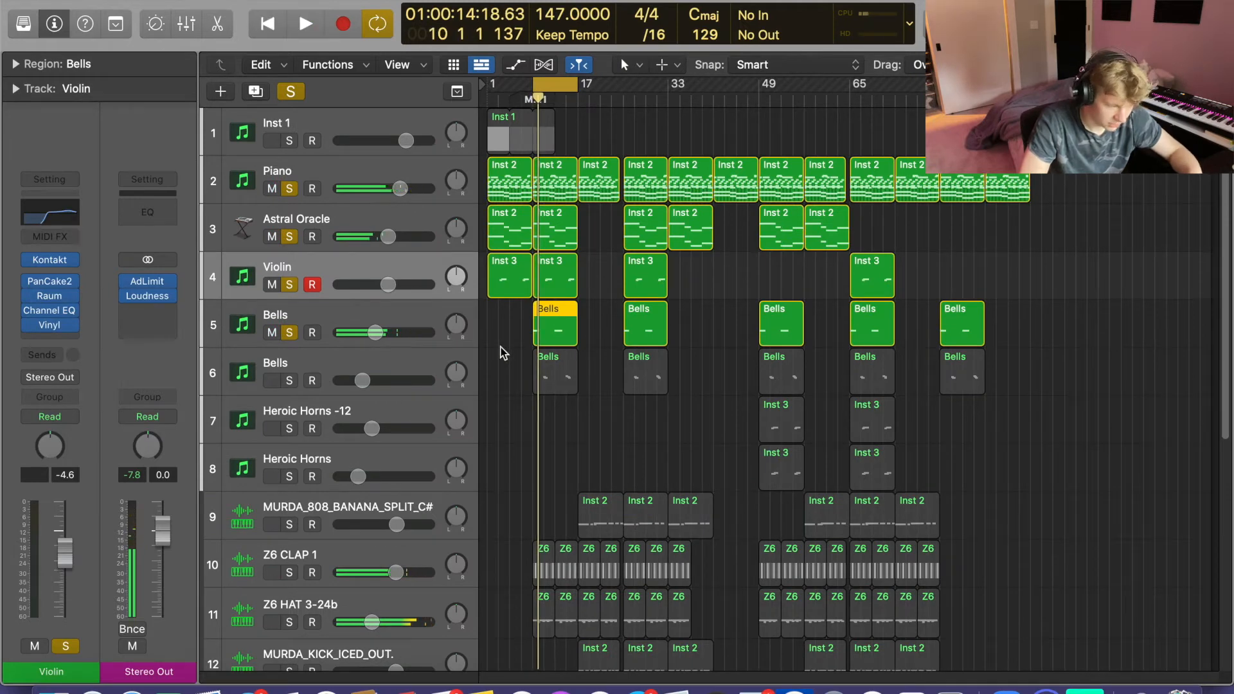
- Inspect the Channel EQ curve and the Vinyl effect settings on the Astral Oracle track, closing each plug-in
click(388, 316)
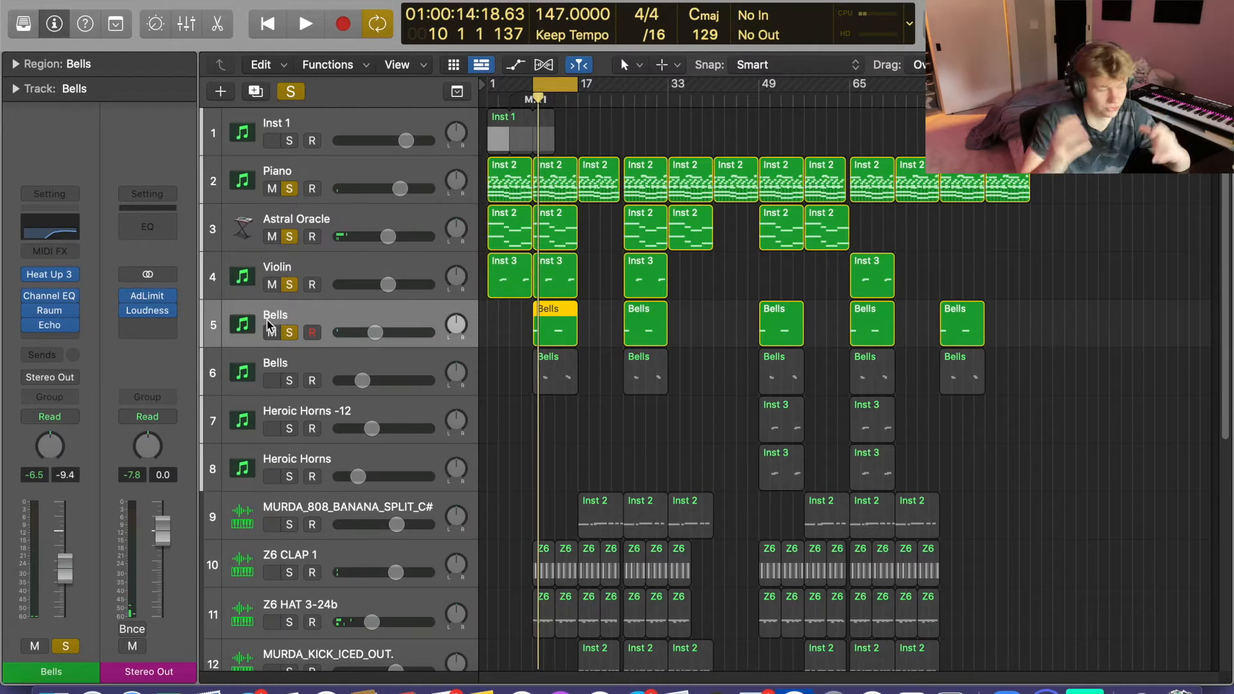
click(294, 257)
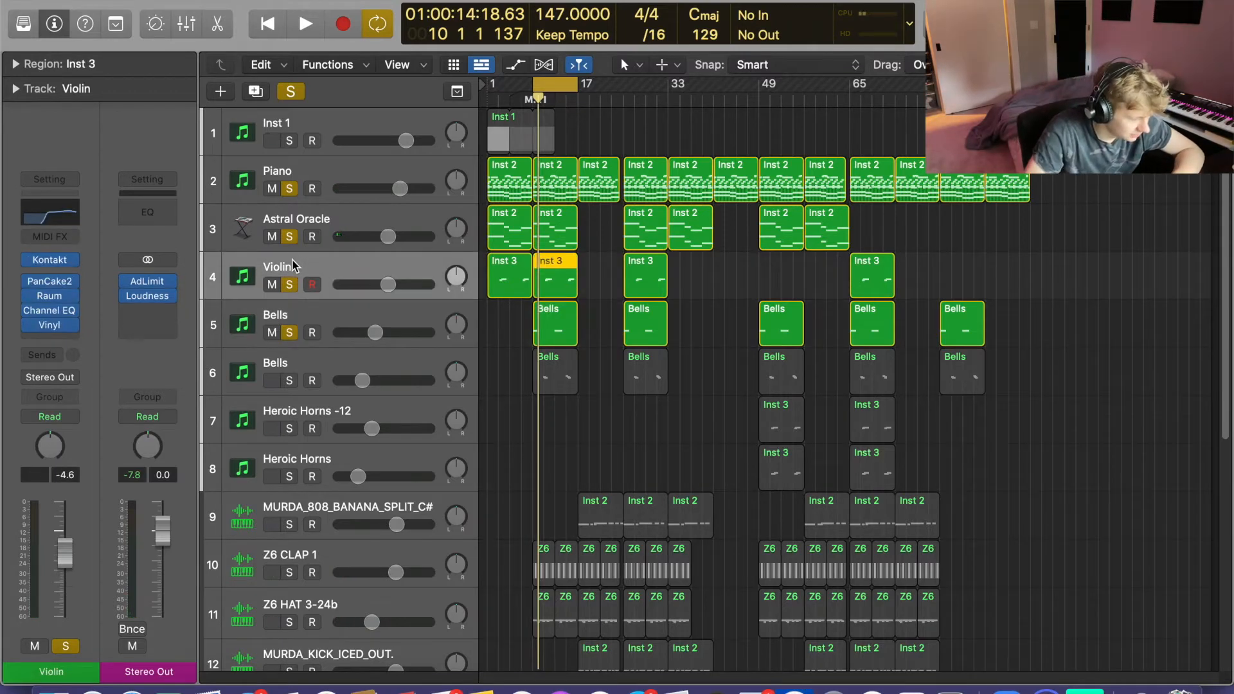
click(231, 227)
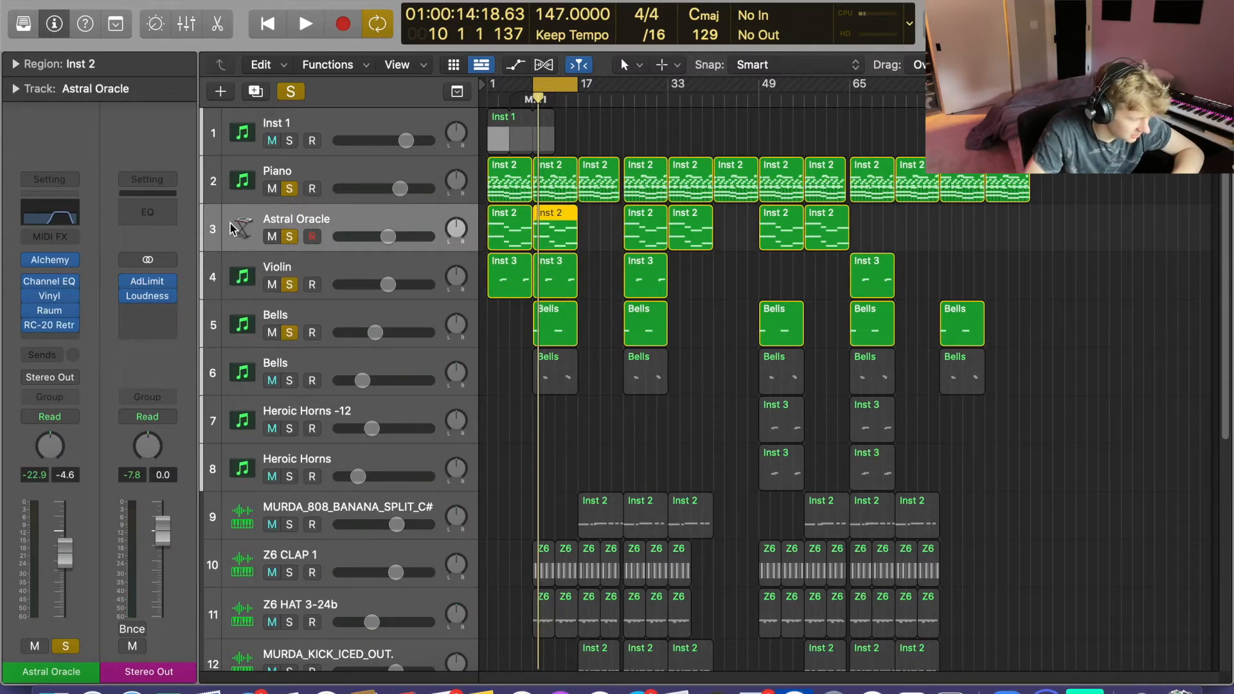
click(49, 282)
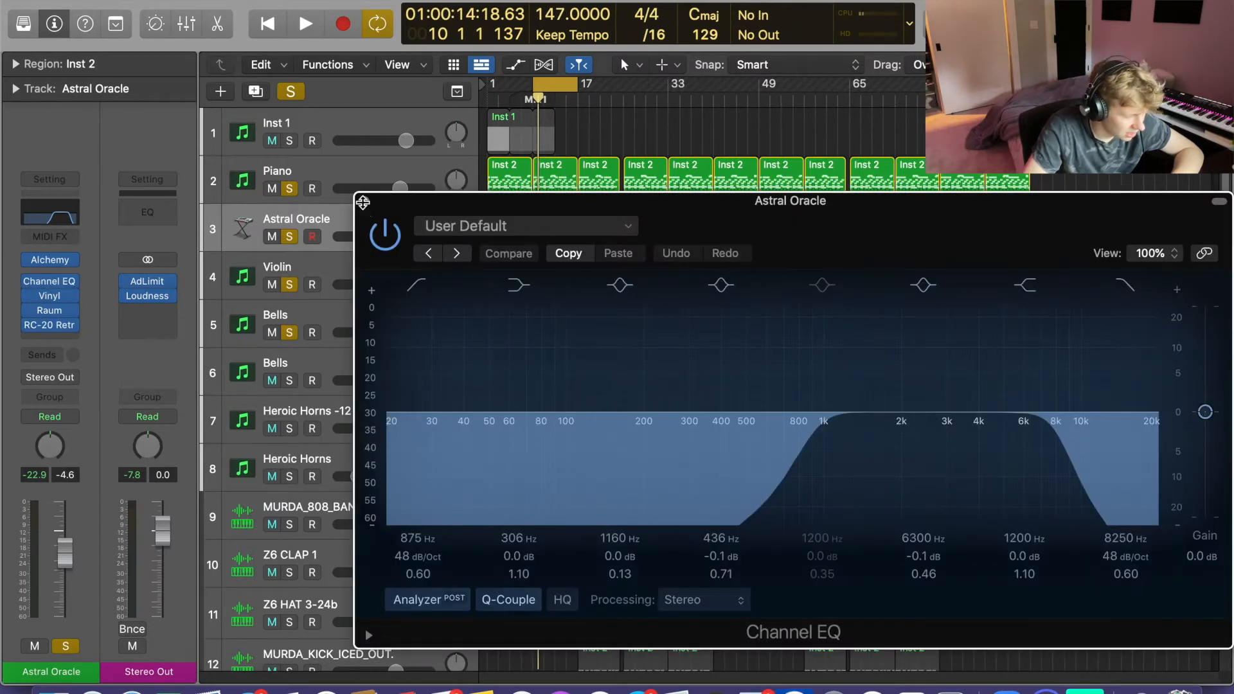
click(364, 203)
click(64, 297)
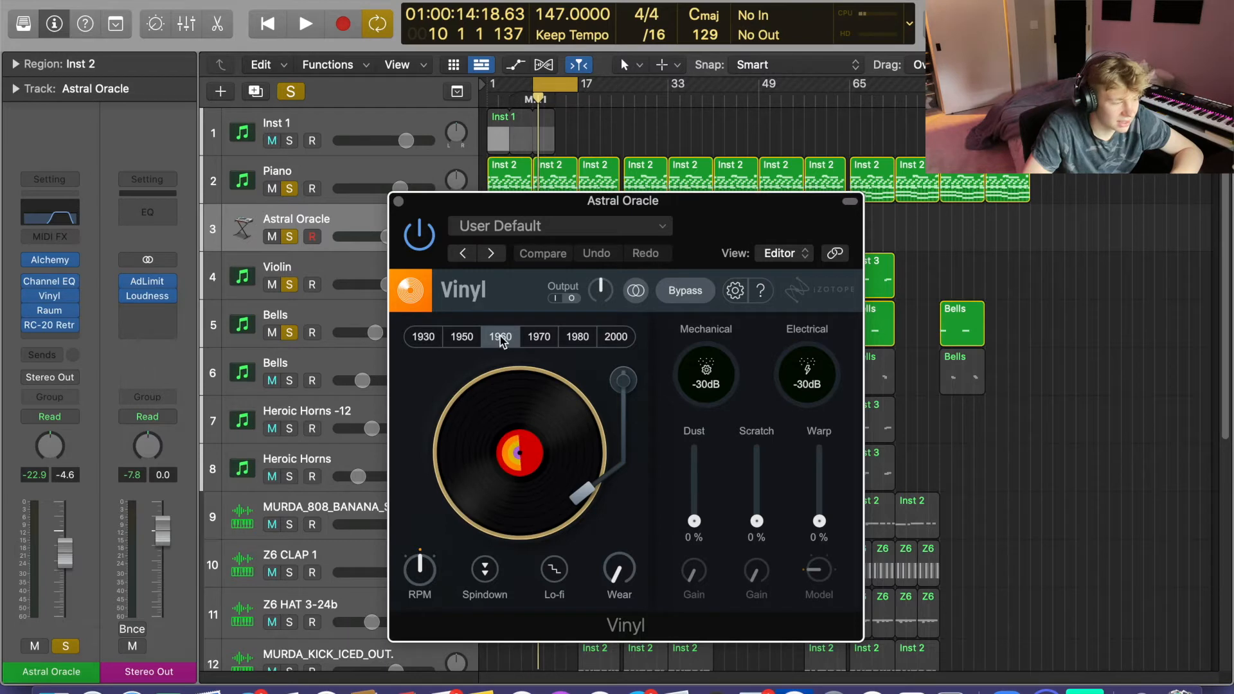
click(399, 201)
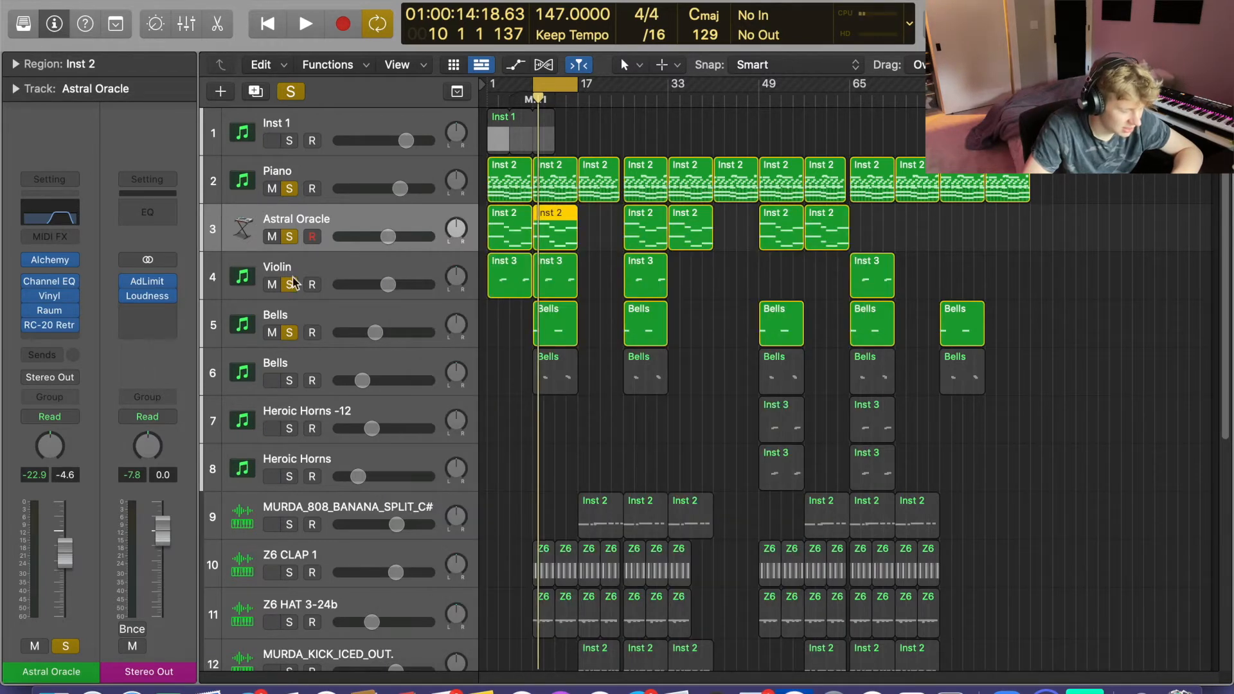
- Inspect the Raum reverb and RC-20 Retro Color settings on the Astral Oracle track, closing each plug-in
click(62, 313)
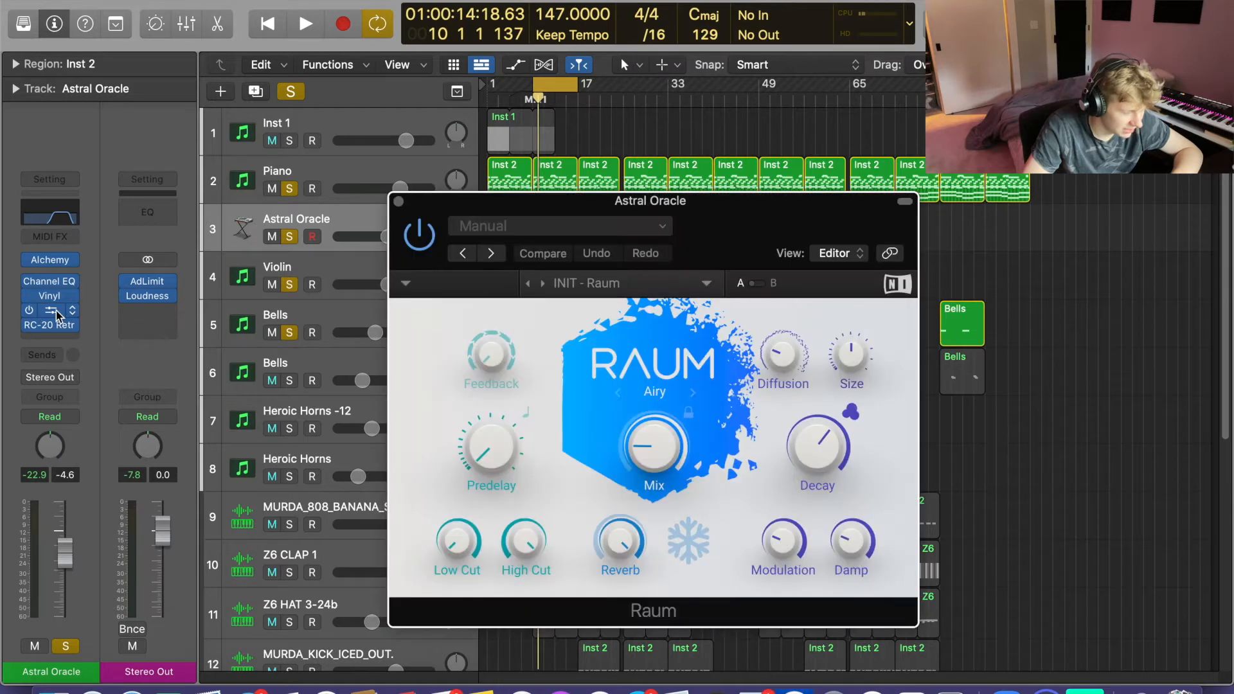
click(399, 202)
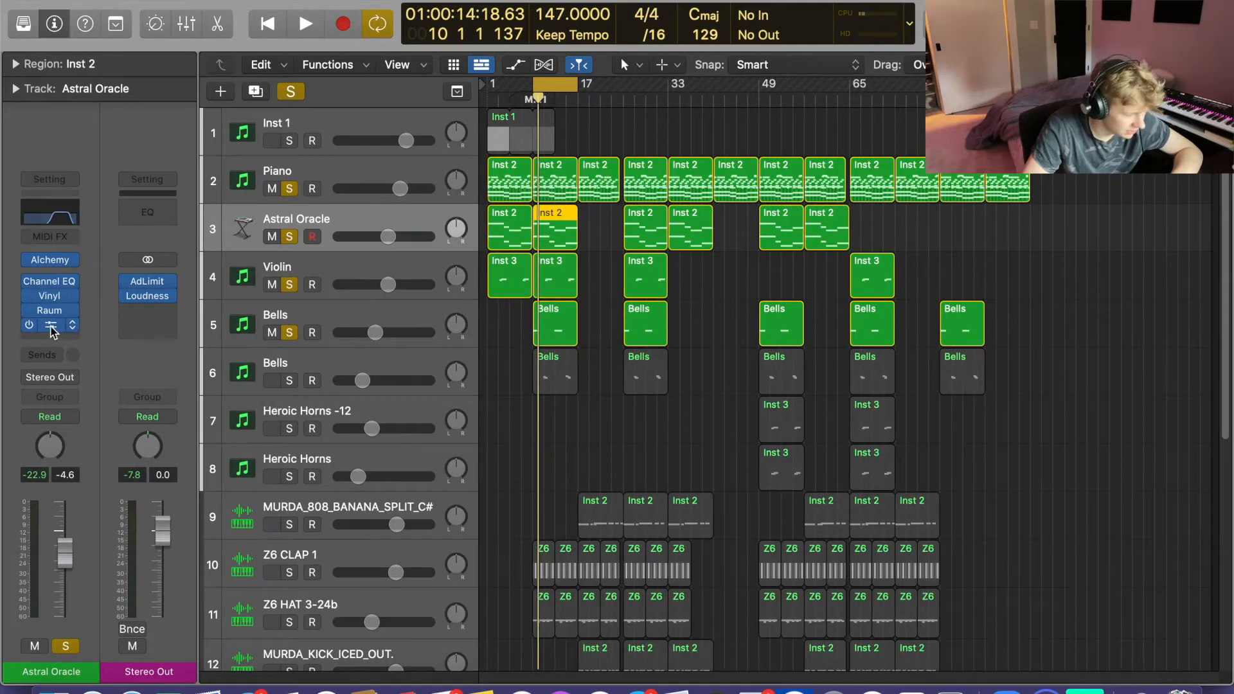
click(52, 328)
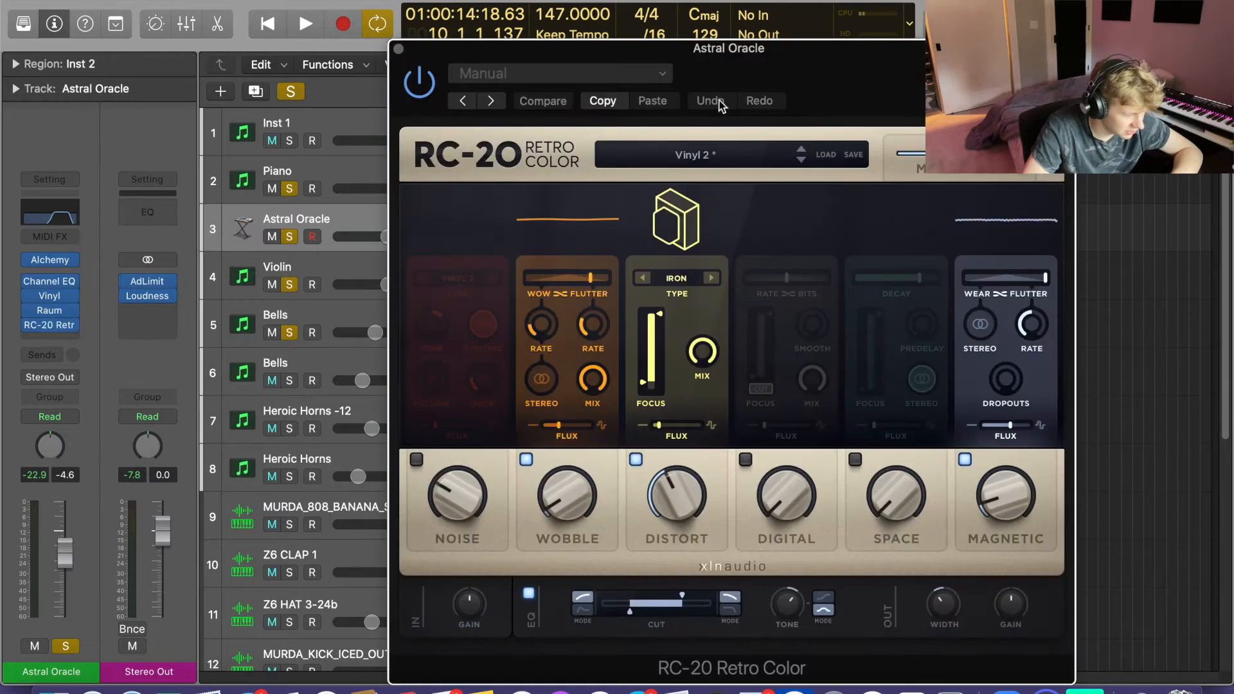
click(399, 49)
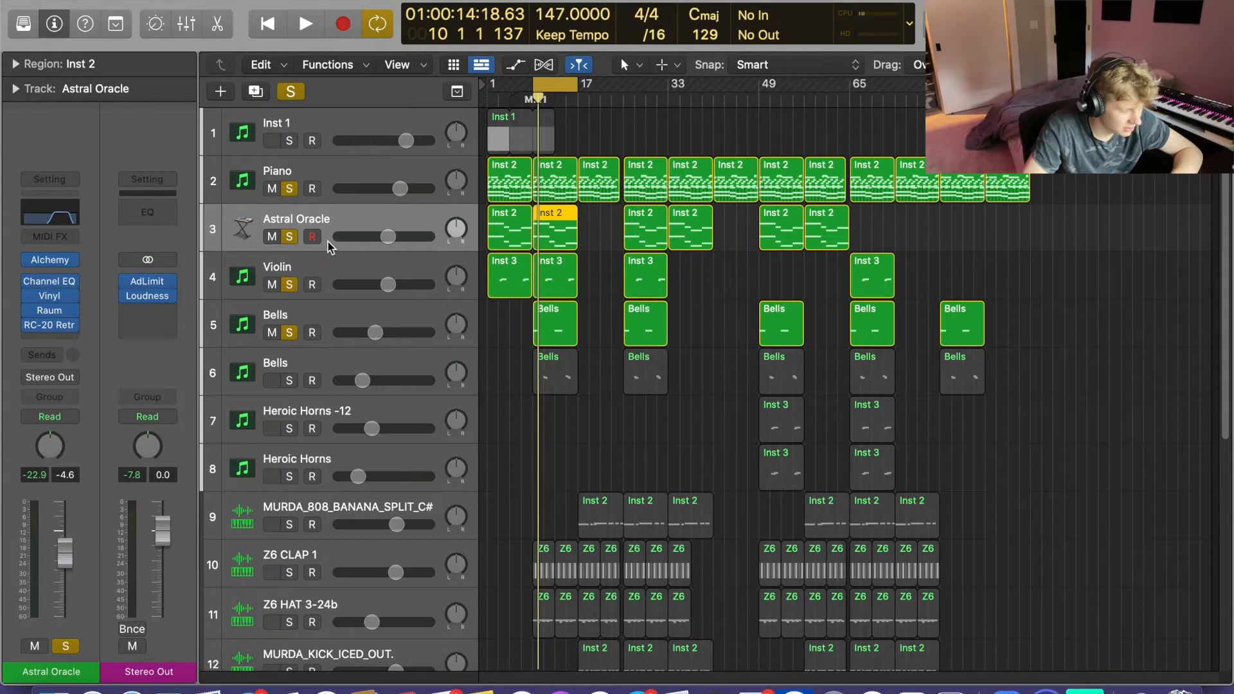
- Inspect the PanCake2 panning curve on the Violin track and close the plug-in
click(338, 269)
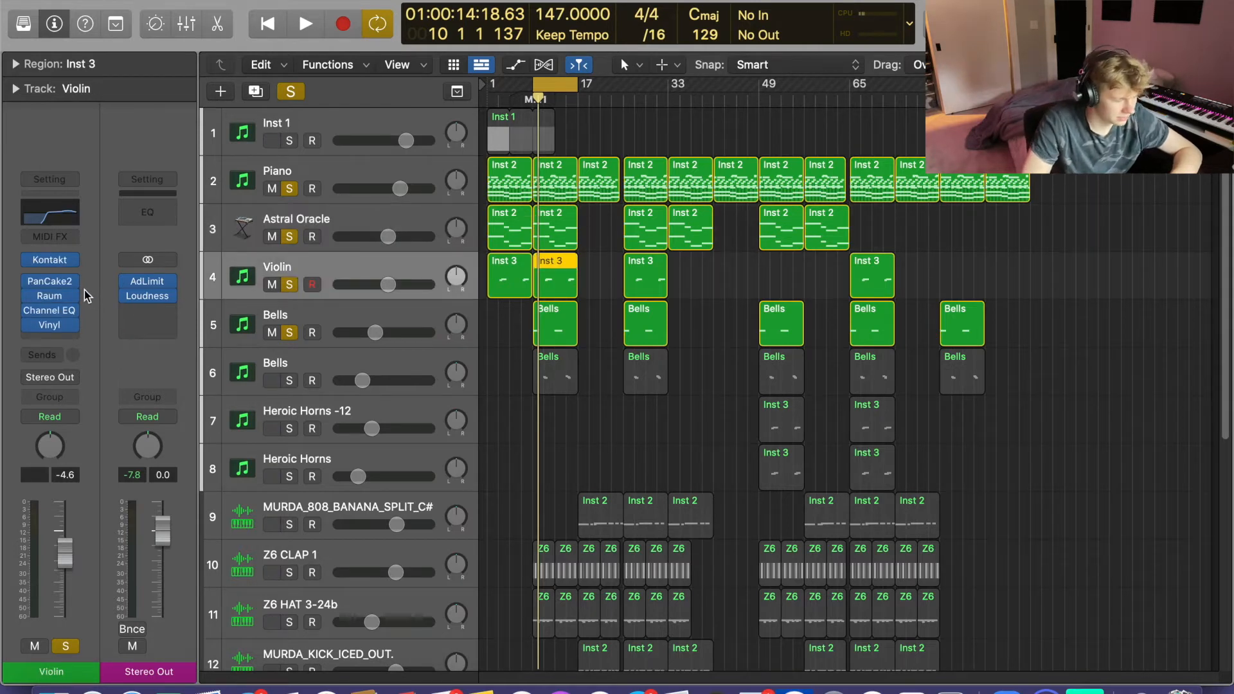
click(66, 288)
click(54, 285)
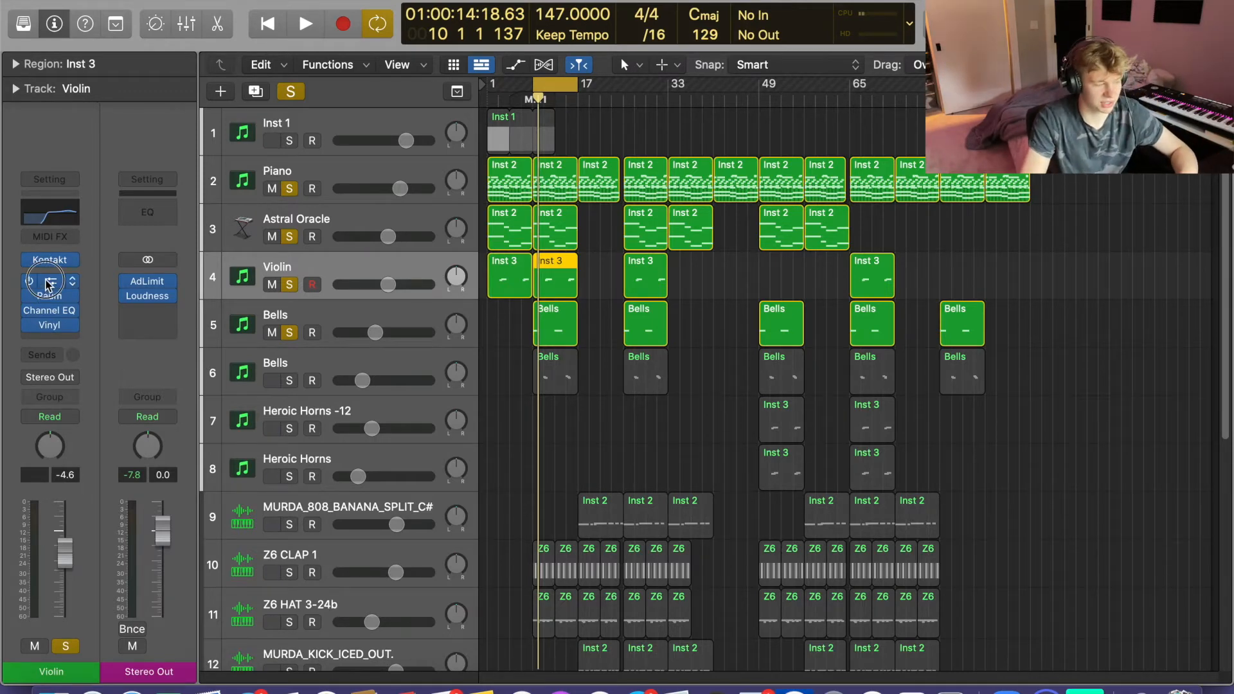
click(47, 285)
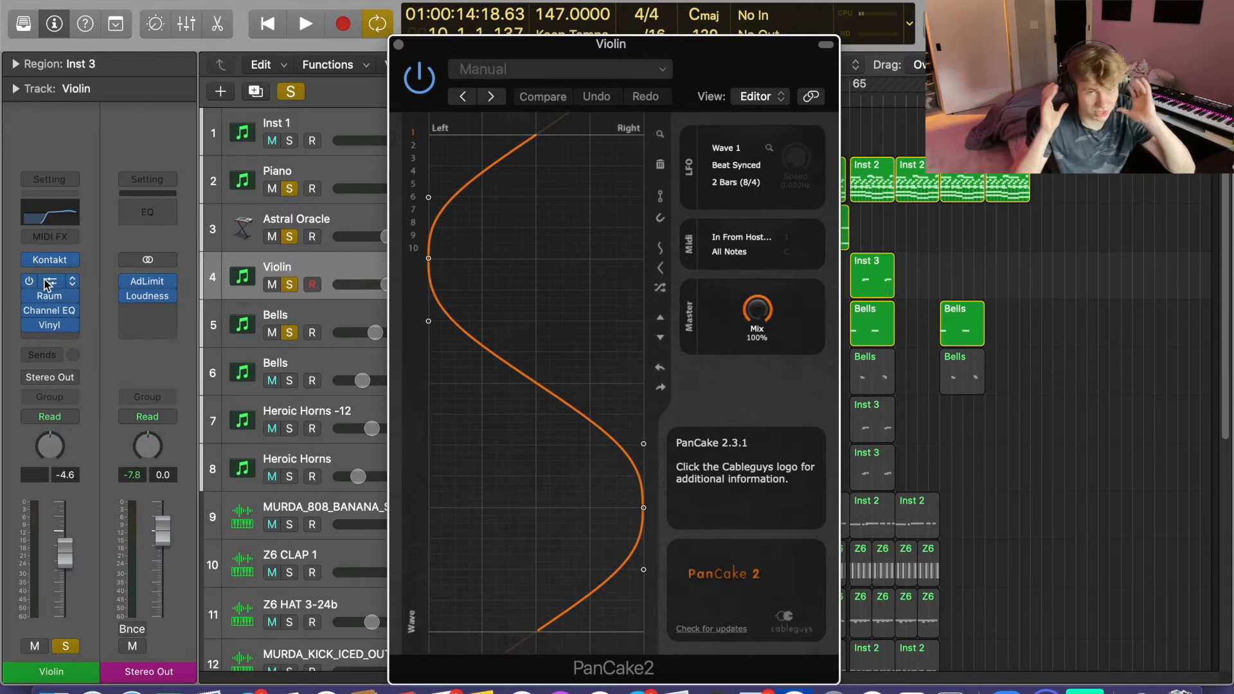
click(398, 44)
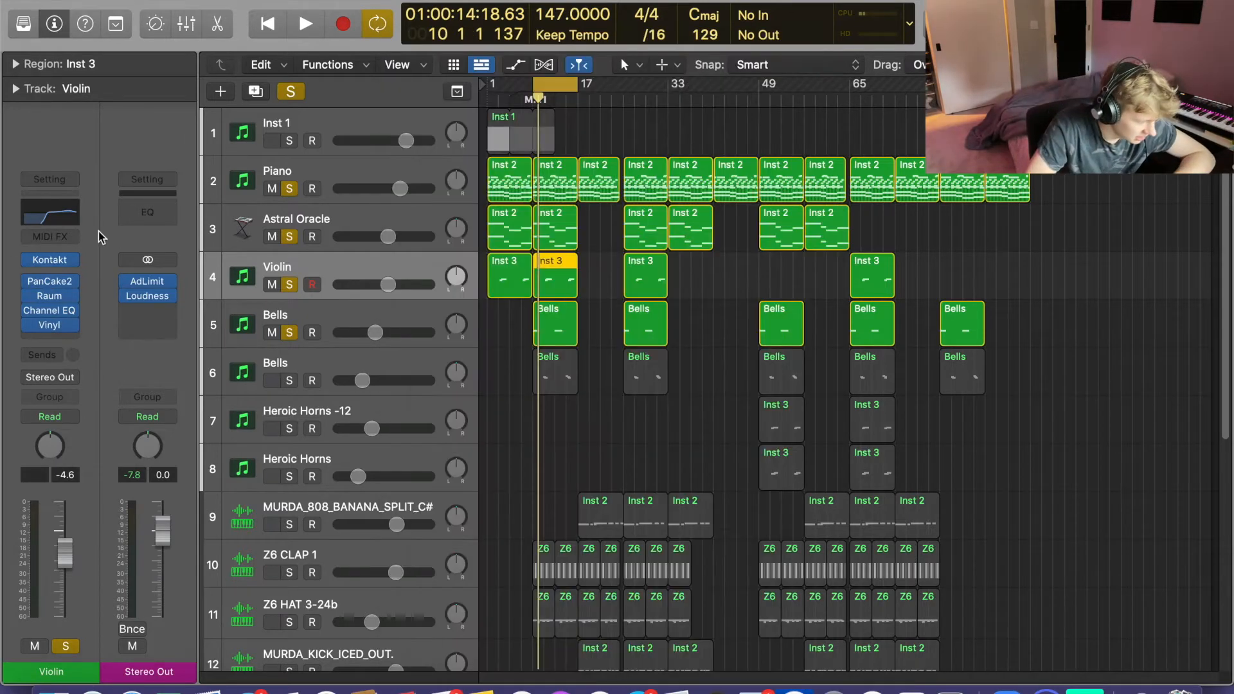
- Inspect the Channel EQ curve and the Vinyl effect settings on the Violin track, closing each plug-in
click(49, 311)
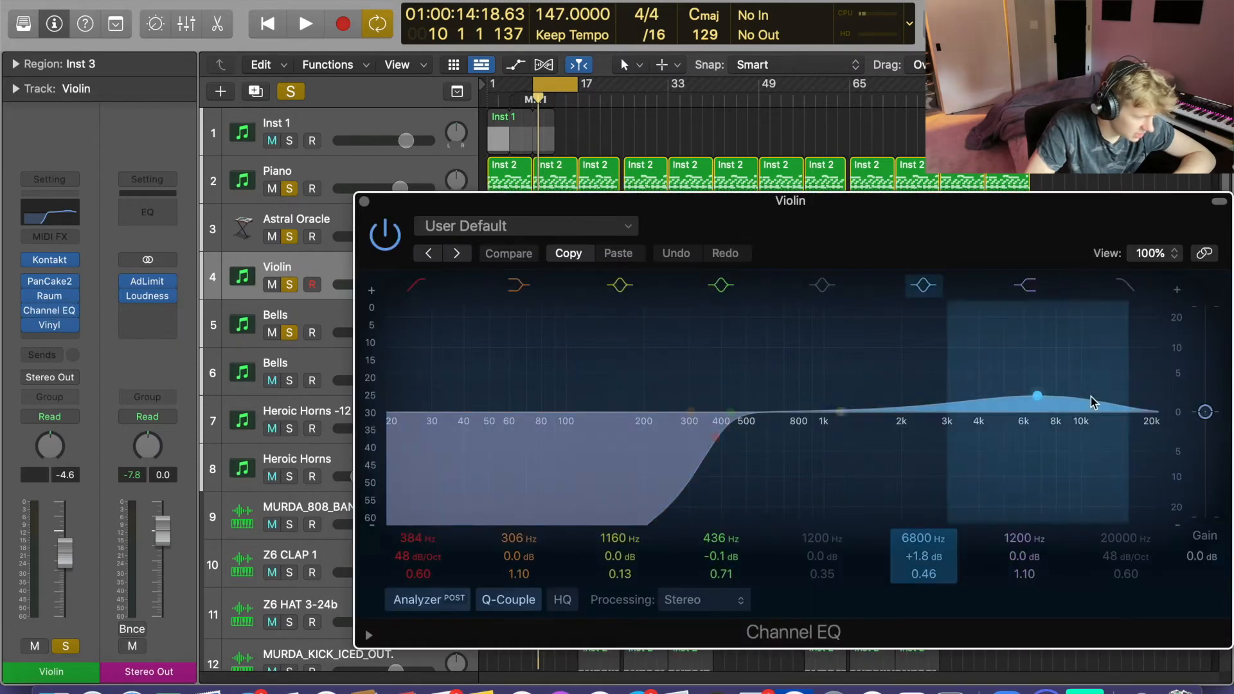
click(364, 201)
click(50, 326)
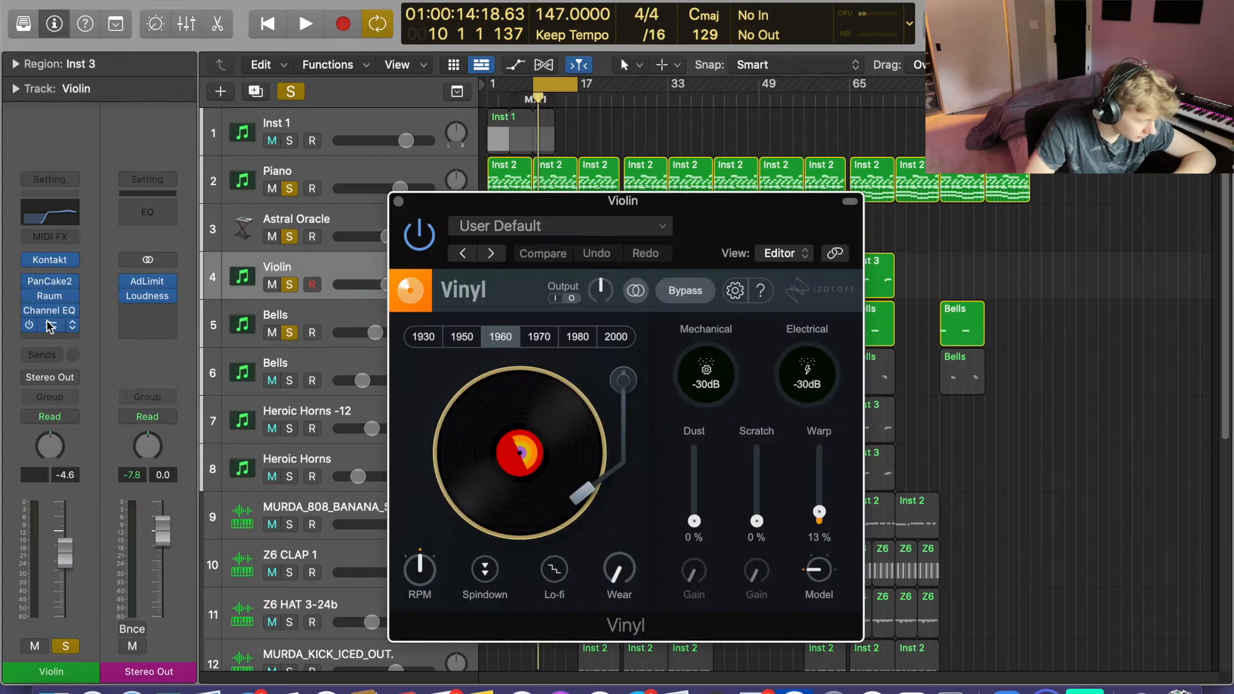
click(397, 204)
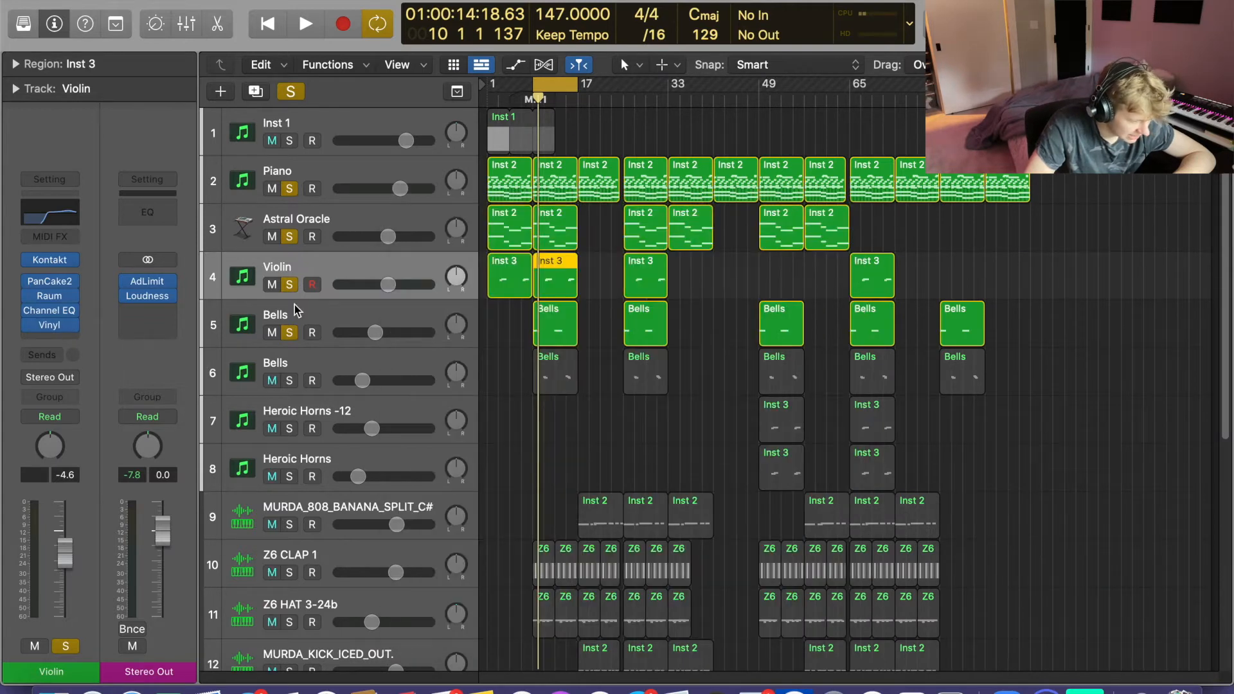
- Inspect the Heat Up 3 instrument preset and the Channel EQ curve on the first Bells track, closing both windows
click(286, 312)
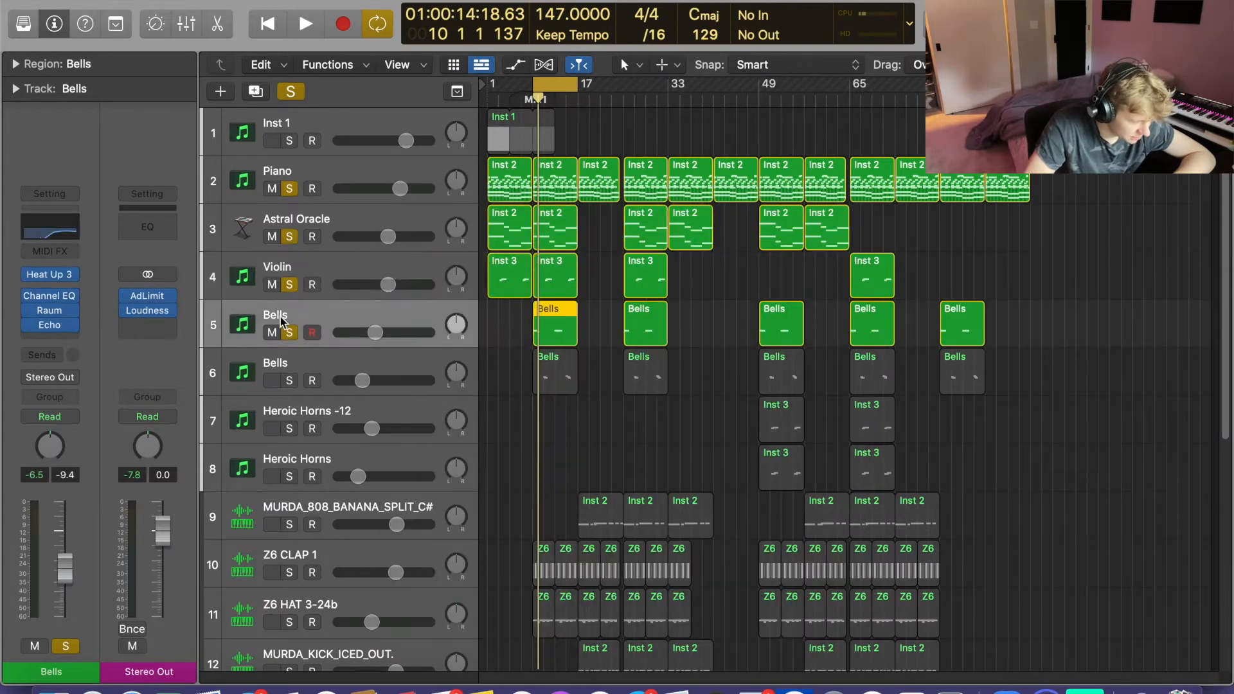
click(51, 275)
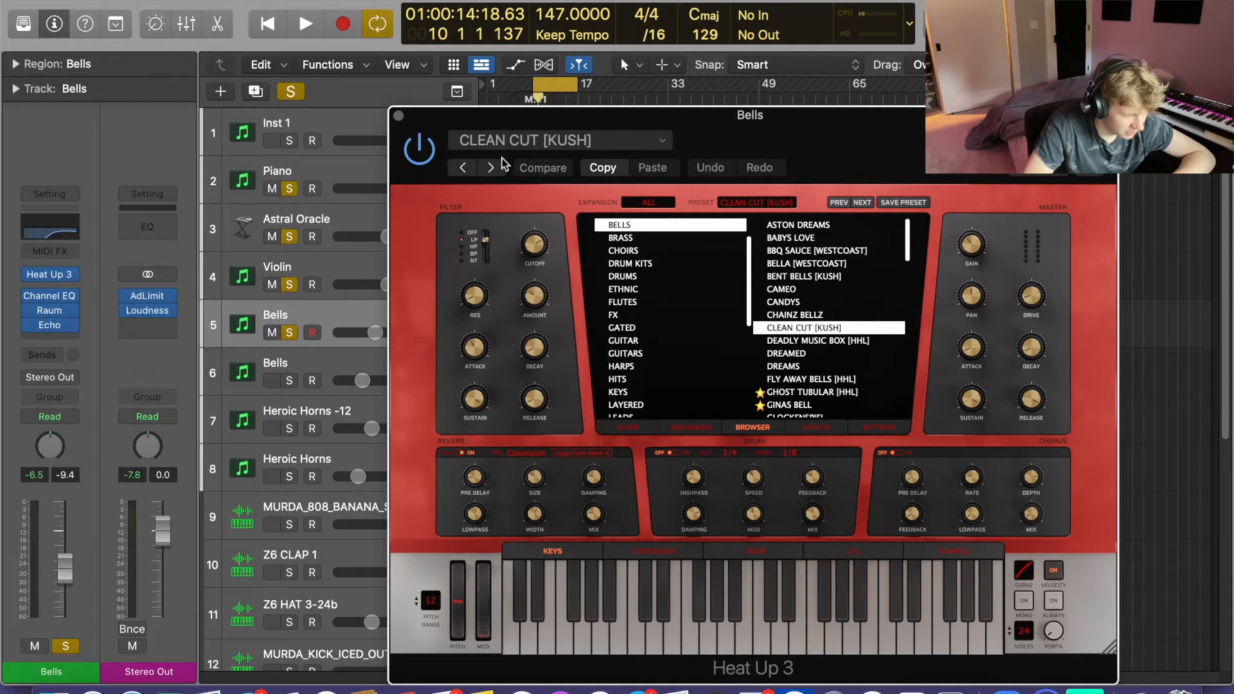
click(399, 117)
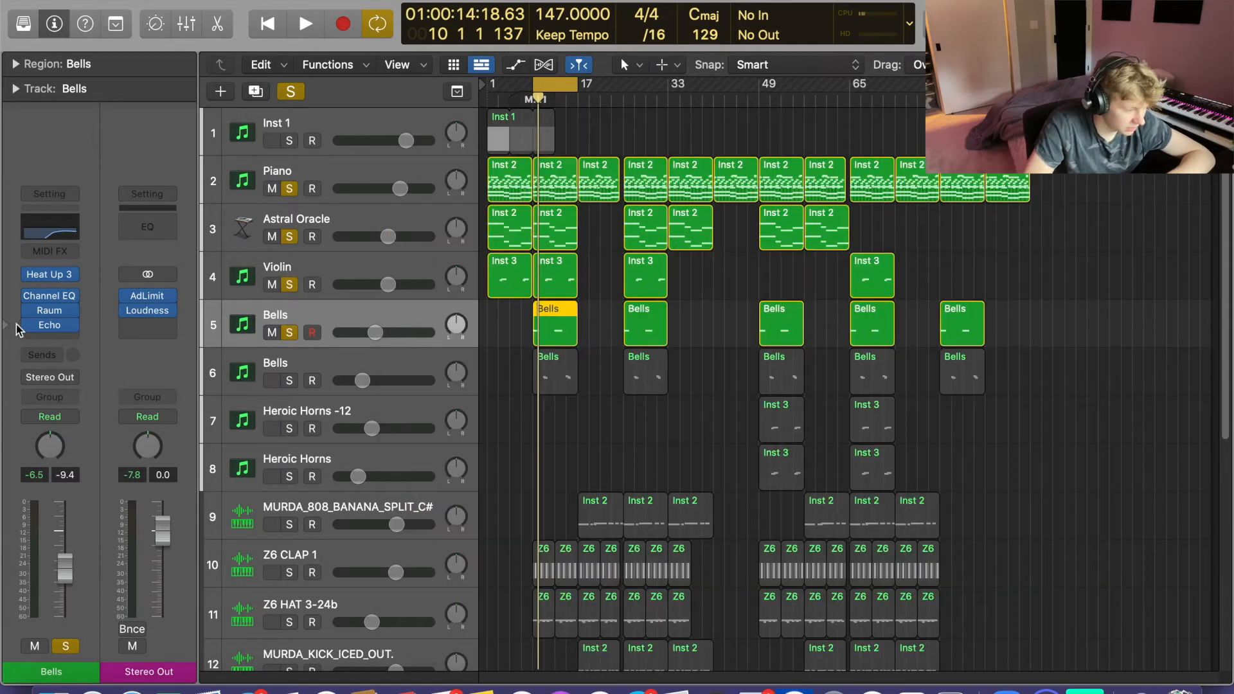
click(50, 295)
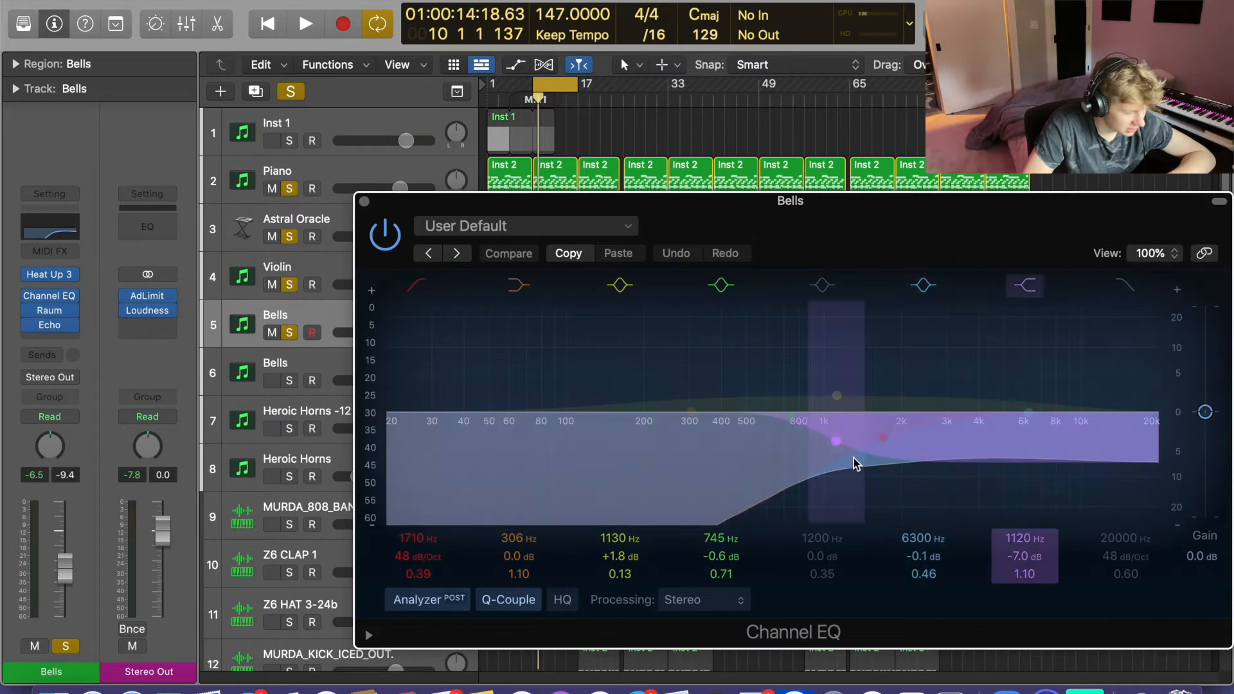
click(364, 202)
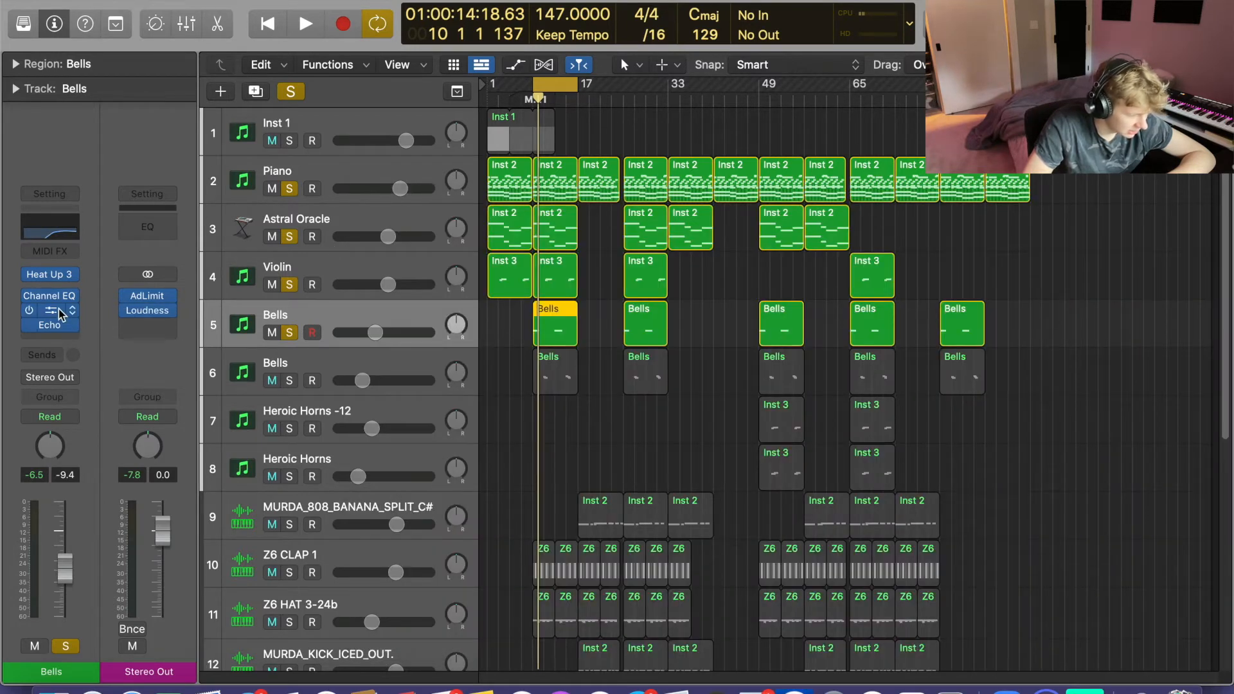
- Inspect the Raum reverb and Echo settings on the first Bells track, closing each plug-in and briefly playing the beat
click(58, 312)
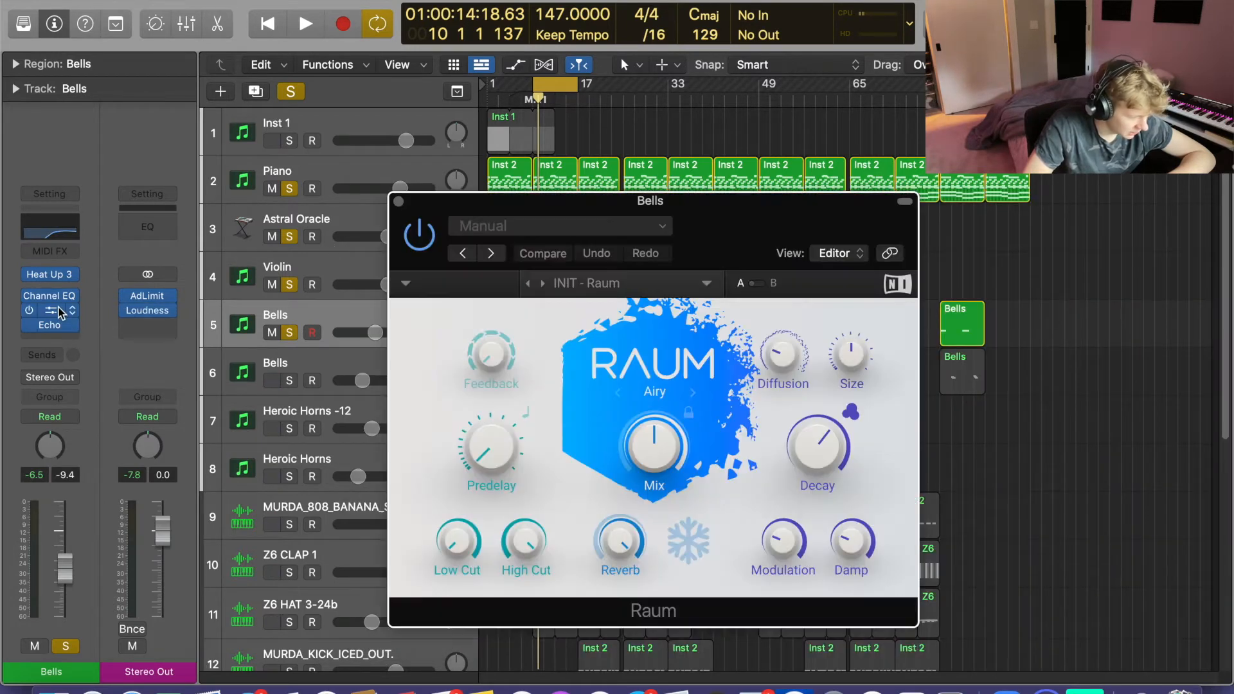
click(398, 201)
click(56, 325)
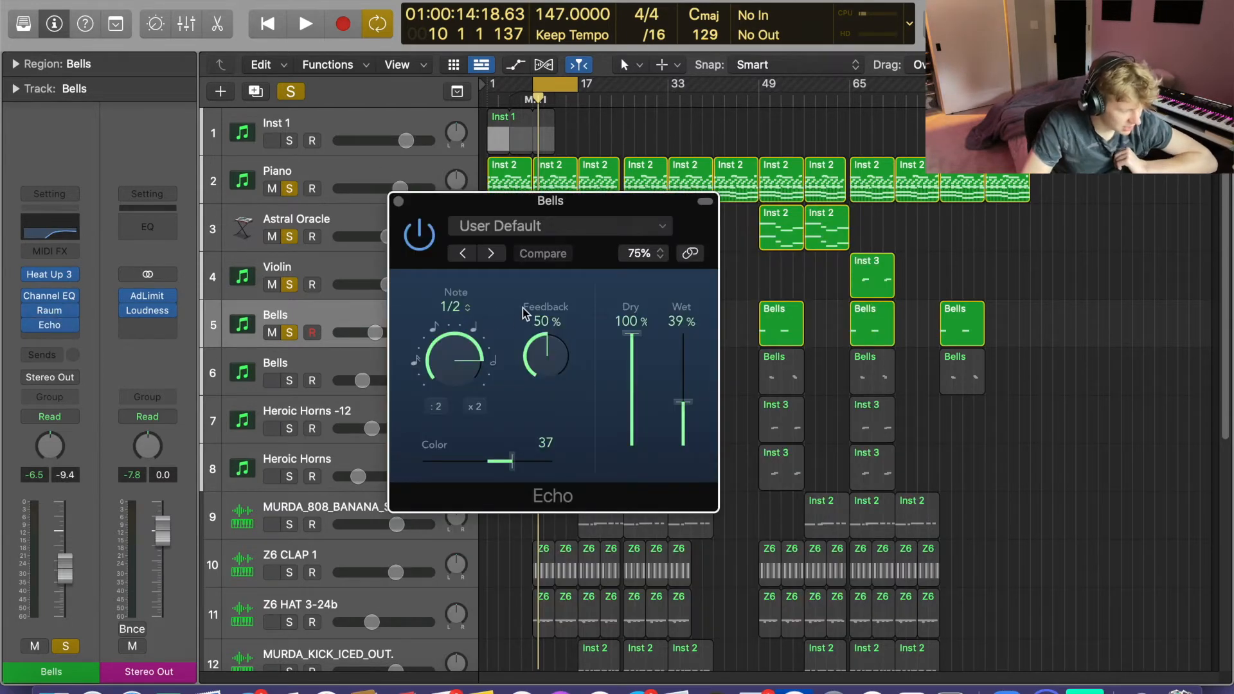
key(space)
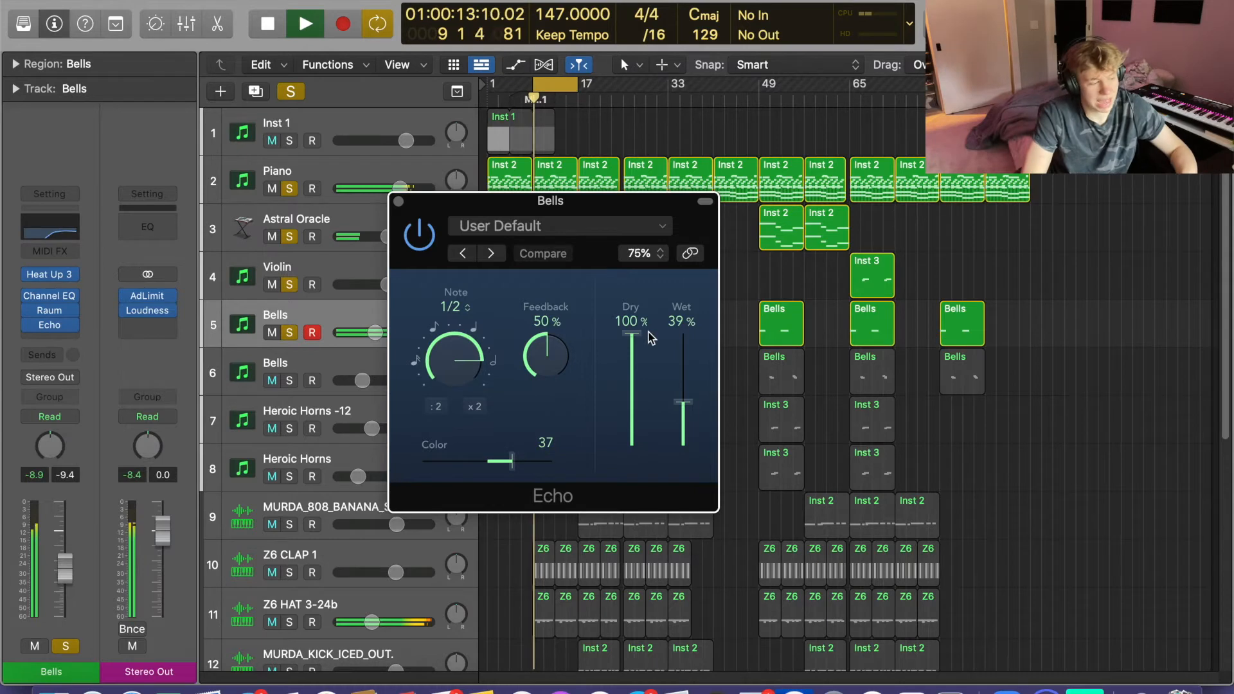
click(399, 202)
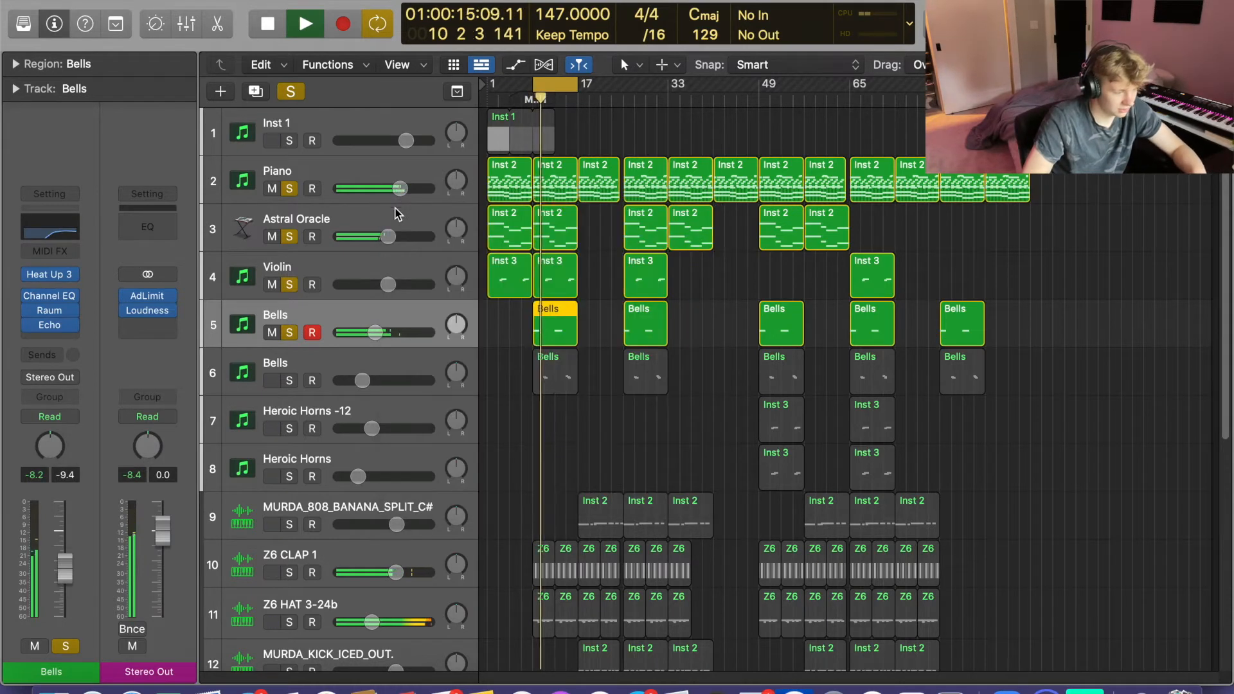
key(space)
- Solo the second Bells track and inspect its Heat Up 3 instrument preset, closing the plug-in
click(289, 383)
click(290, 381)
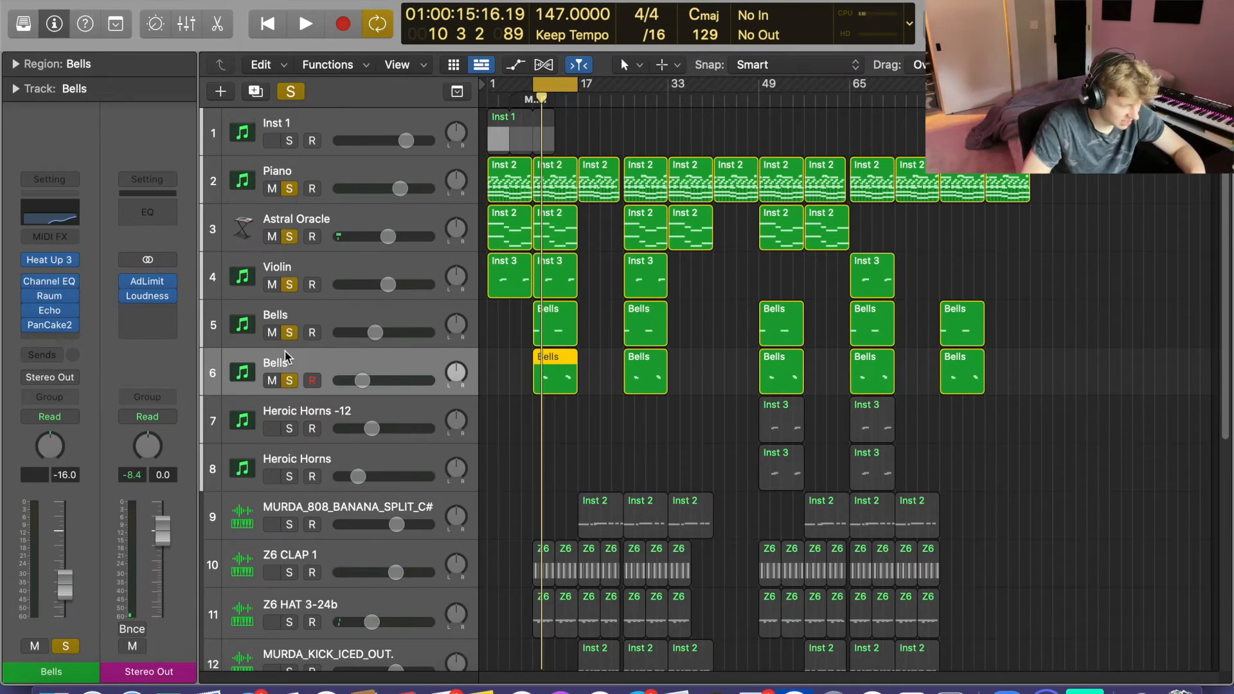
click(52, 259)
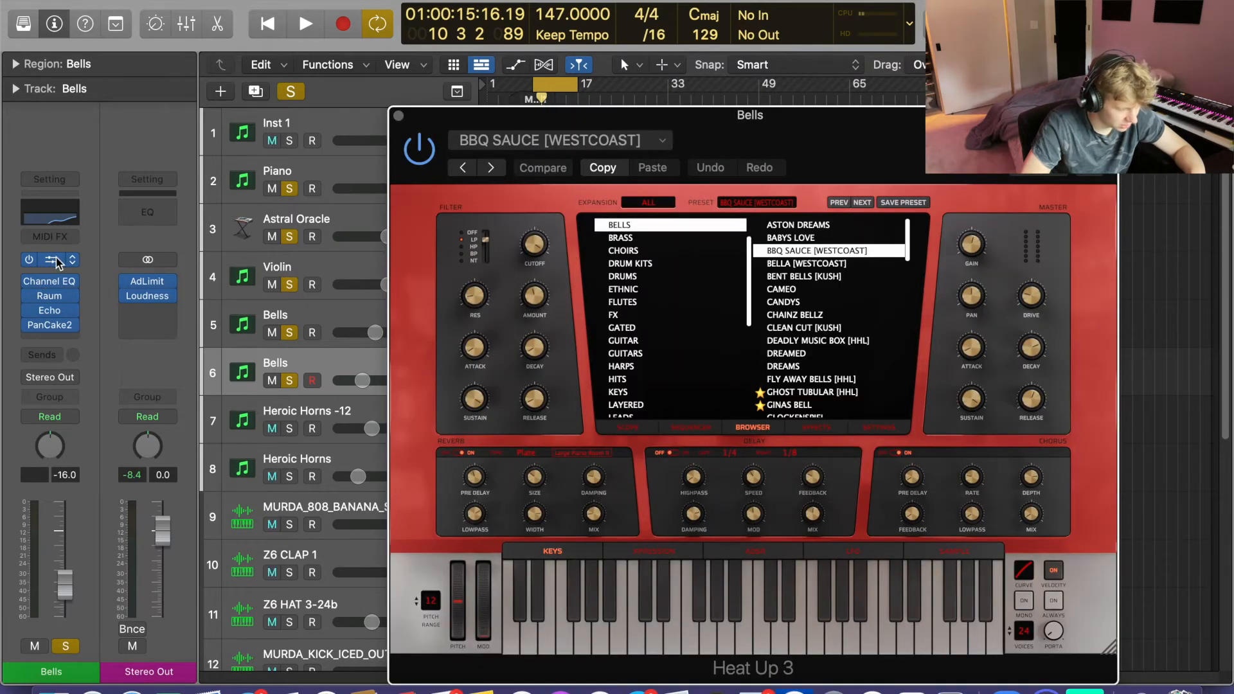
click(398, 116)
- Play the beat and examine the notes of the second Bells track's first region in the Piano Roll
key(space)
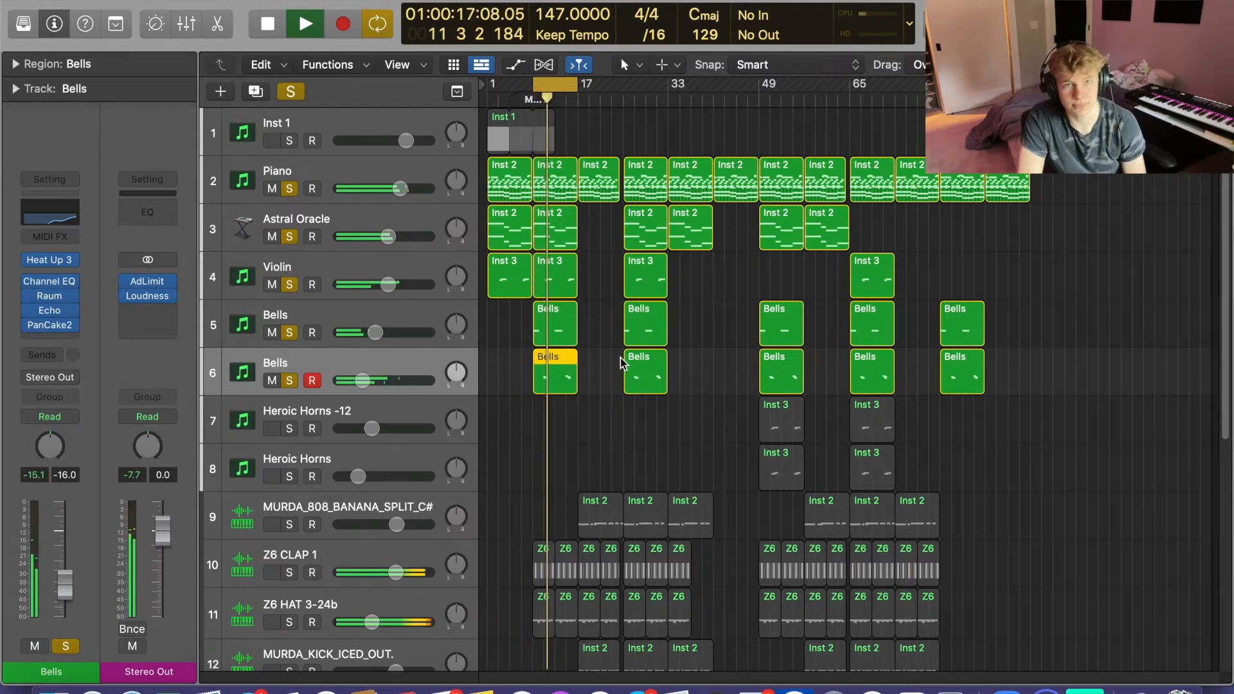
double_click(548, 389)
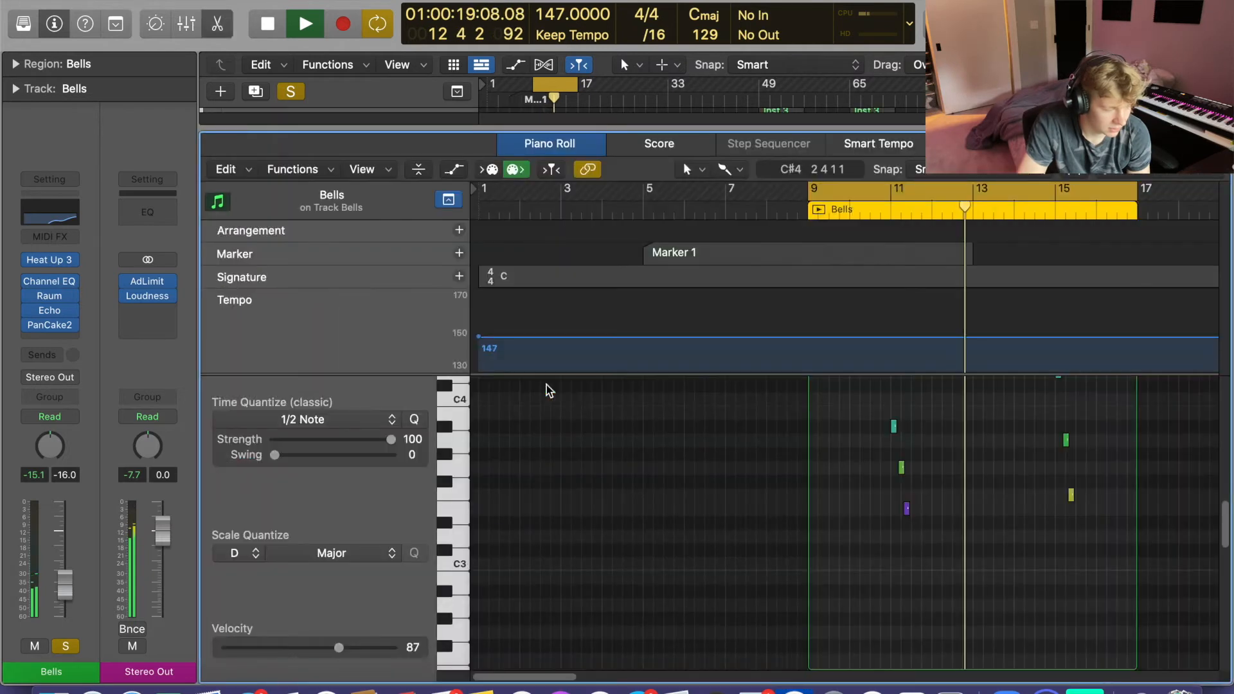
scroll(898, 403, up, 3)
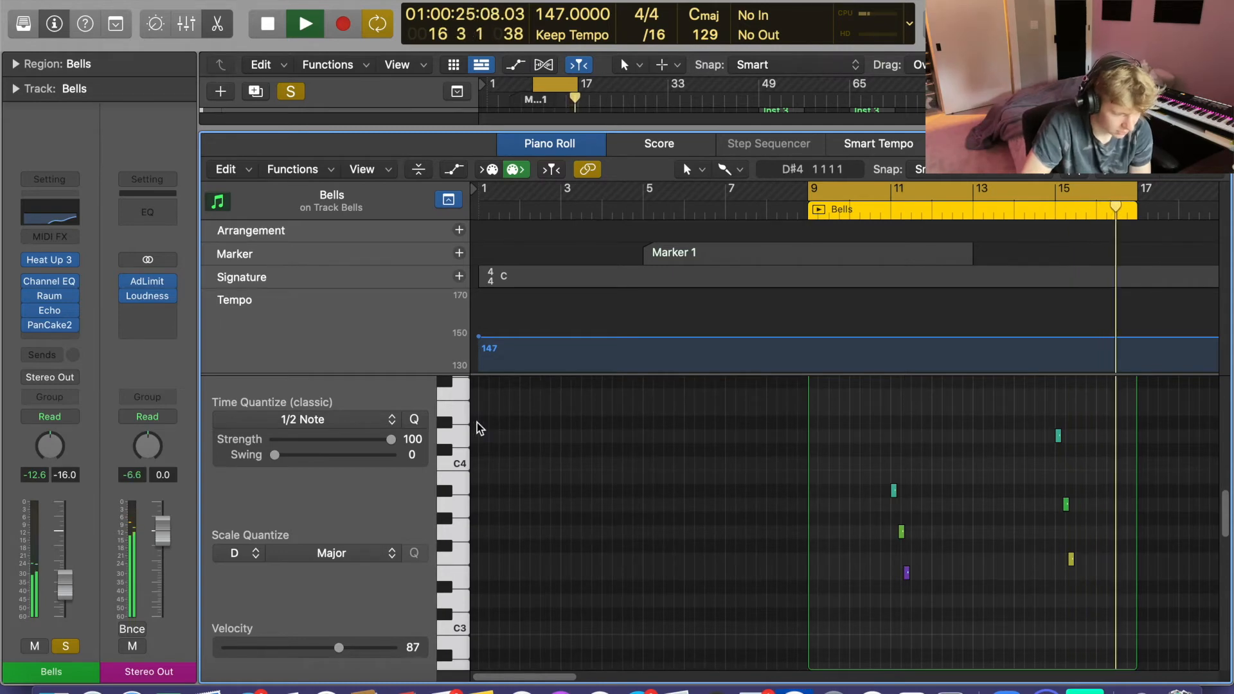
- Inspect the PanCake2 panning curve on the second Bells track, closing the plug-in and the Piano Roll
click(56, 326)
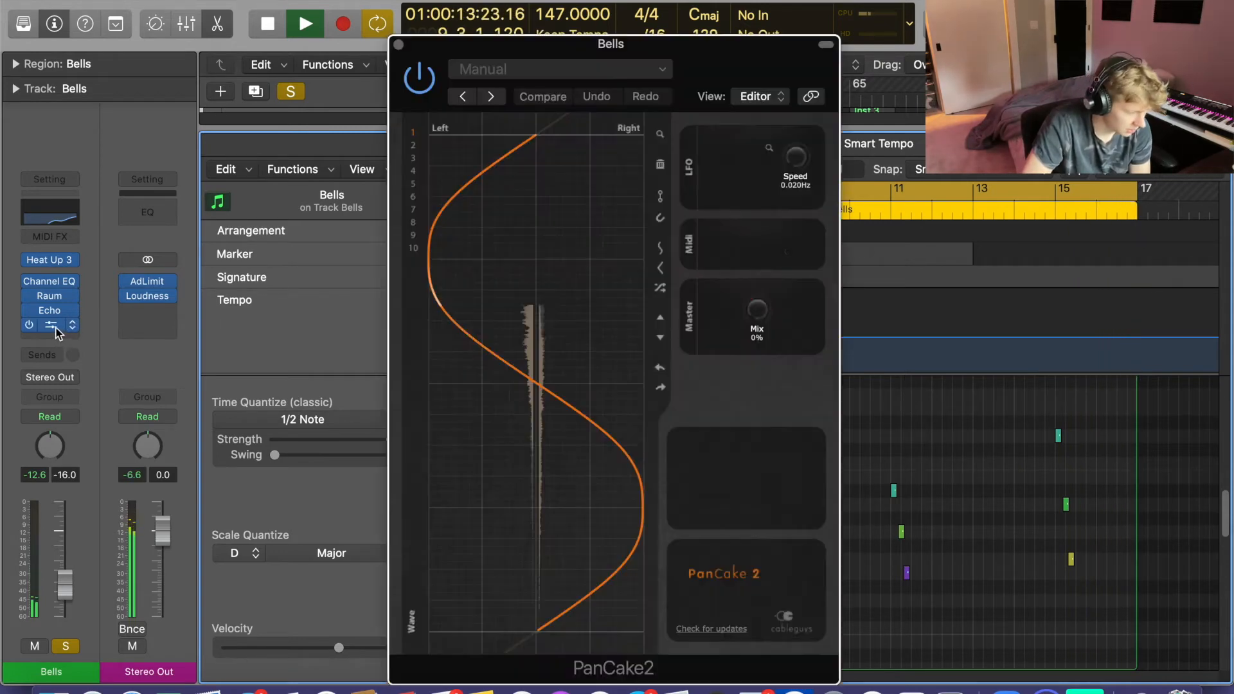
click(623, 78)
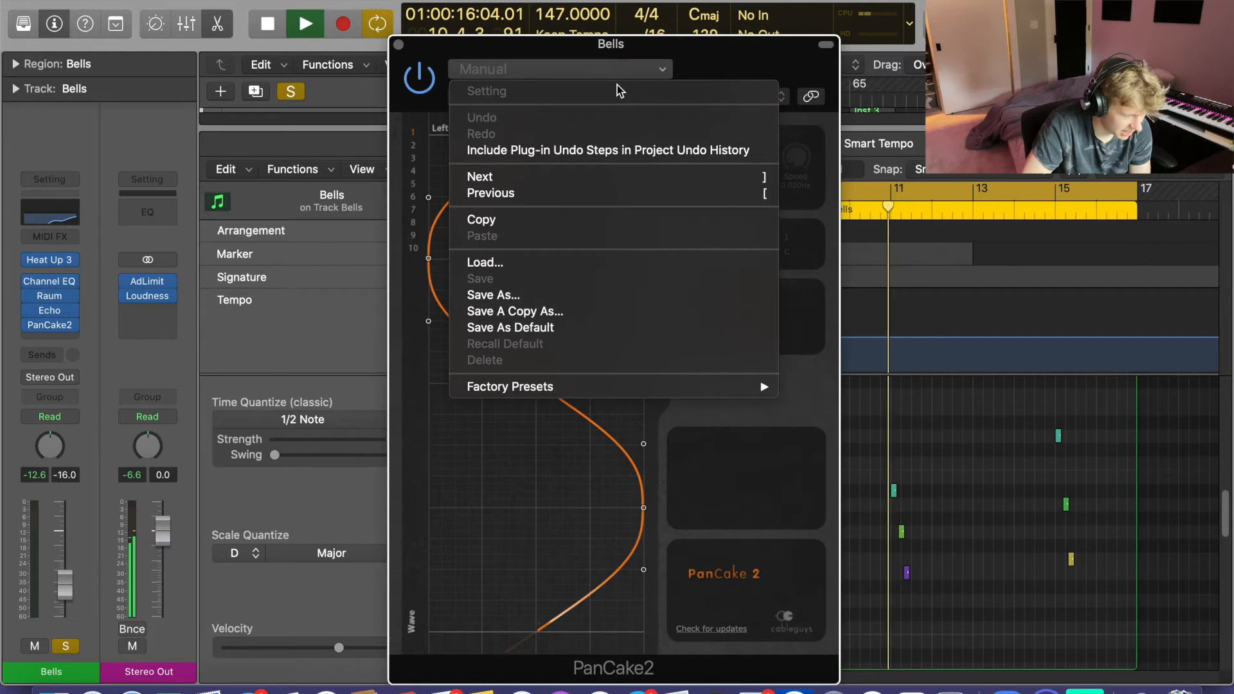
click(670, 464)
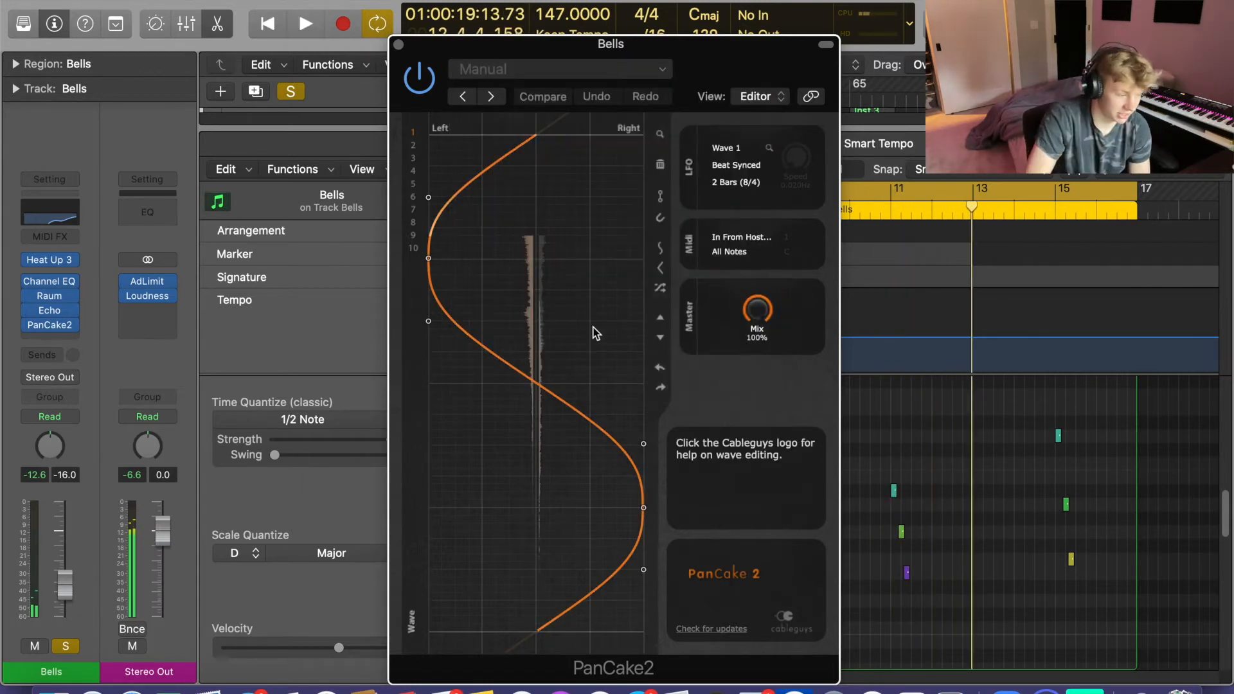
click(400, 45)
key(p)
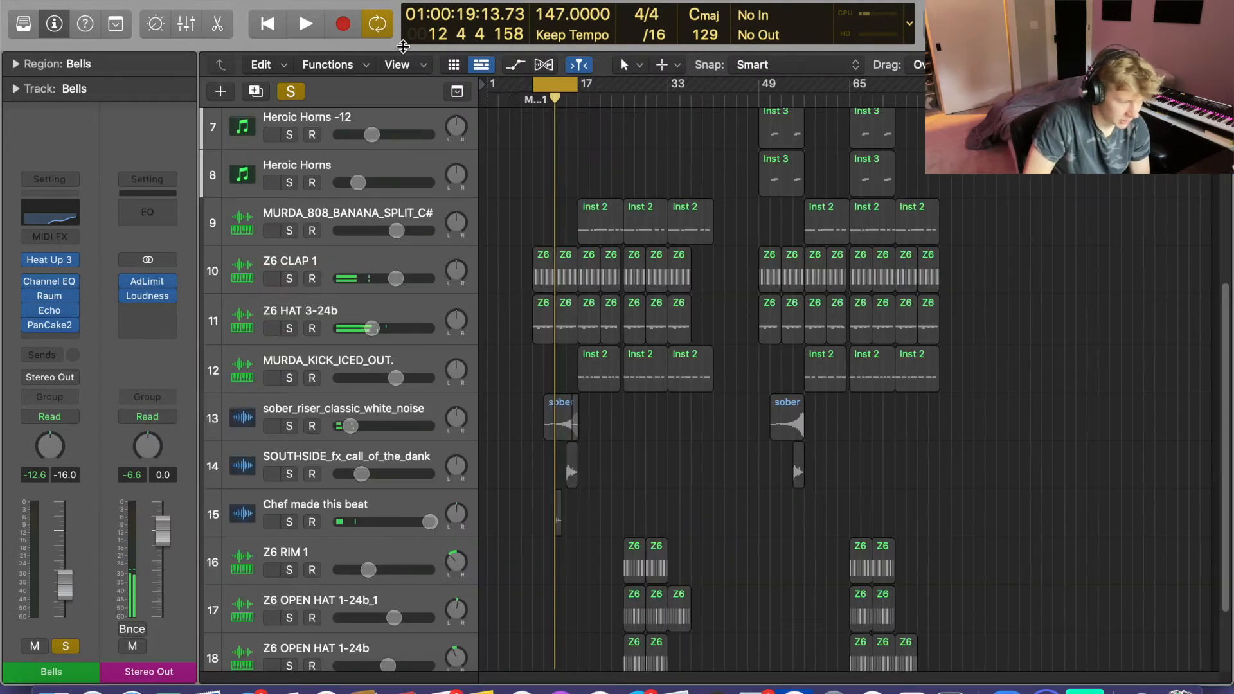
- Move the cycle range to the section starting at bar 49
scroll(637, 157, up, 5)
click(564, 83)
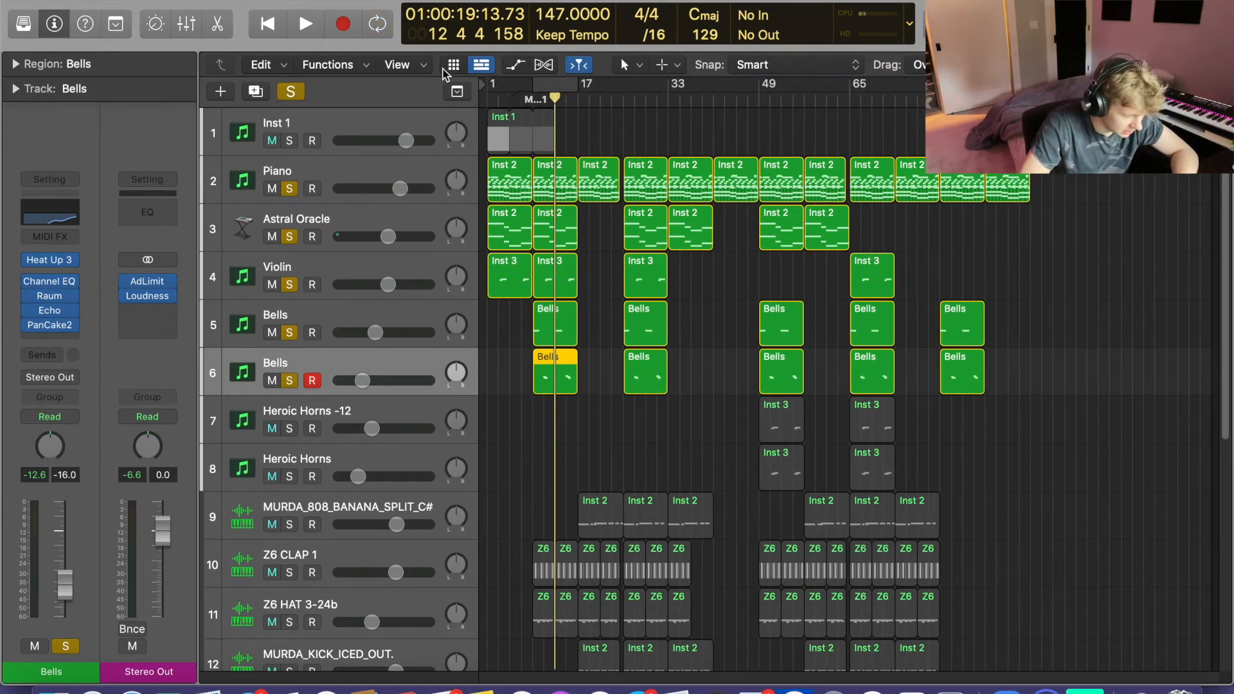
drag(544, 82, 778, 72)
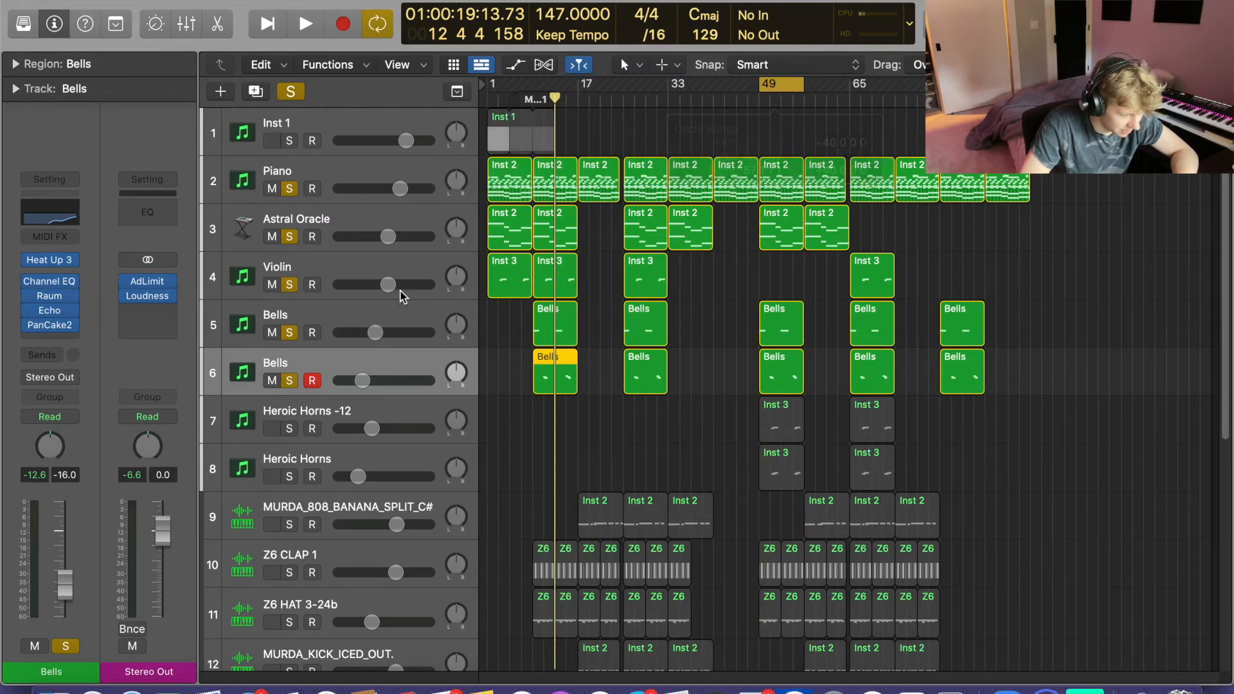
- Solo the Heroic Horns -12 and Heroic Horns tracks and play through the cycled section
click(289, 429)
click(290, 476)
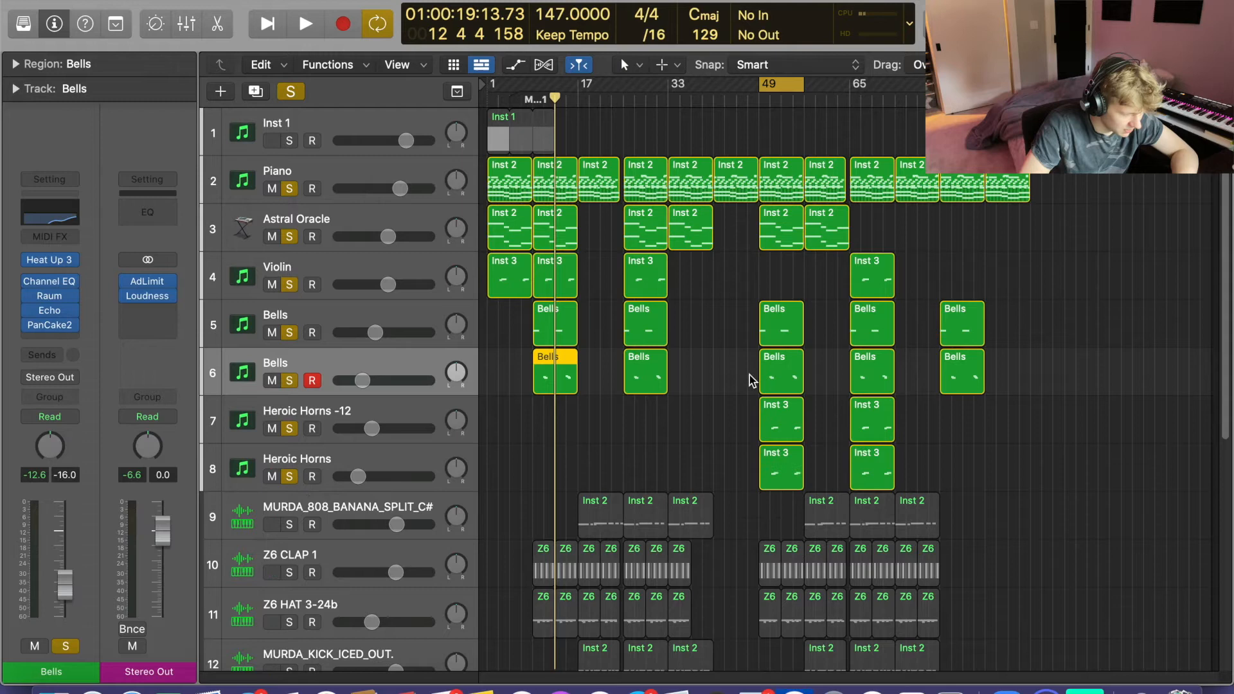
key(space)
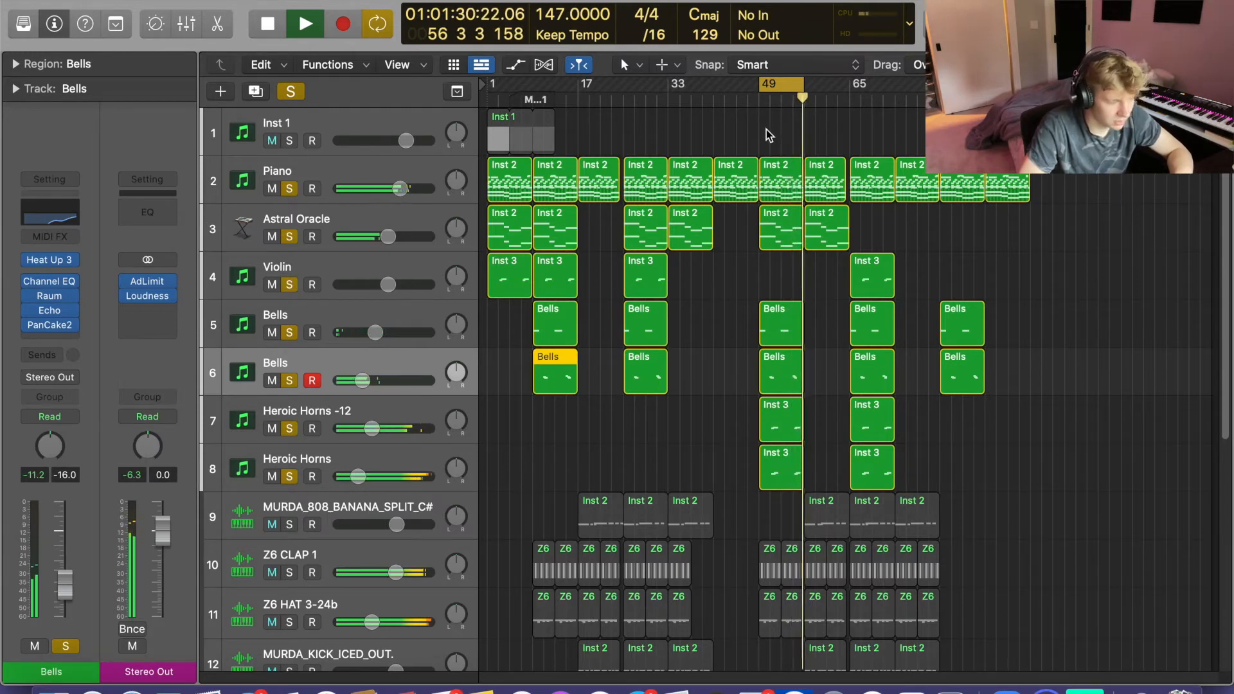
key(space)
- Solo the MURDA_808_BANANA_SPLIT_C# track and play with the cycle range moved to bar 17
click(771, 84)
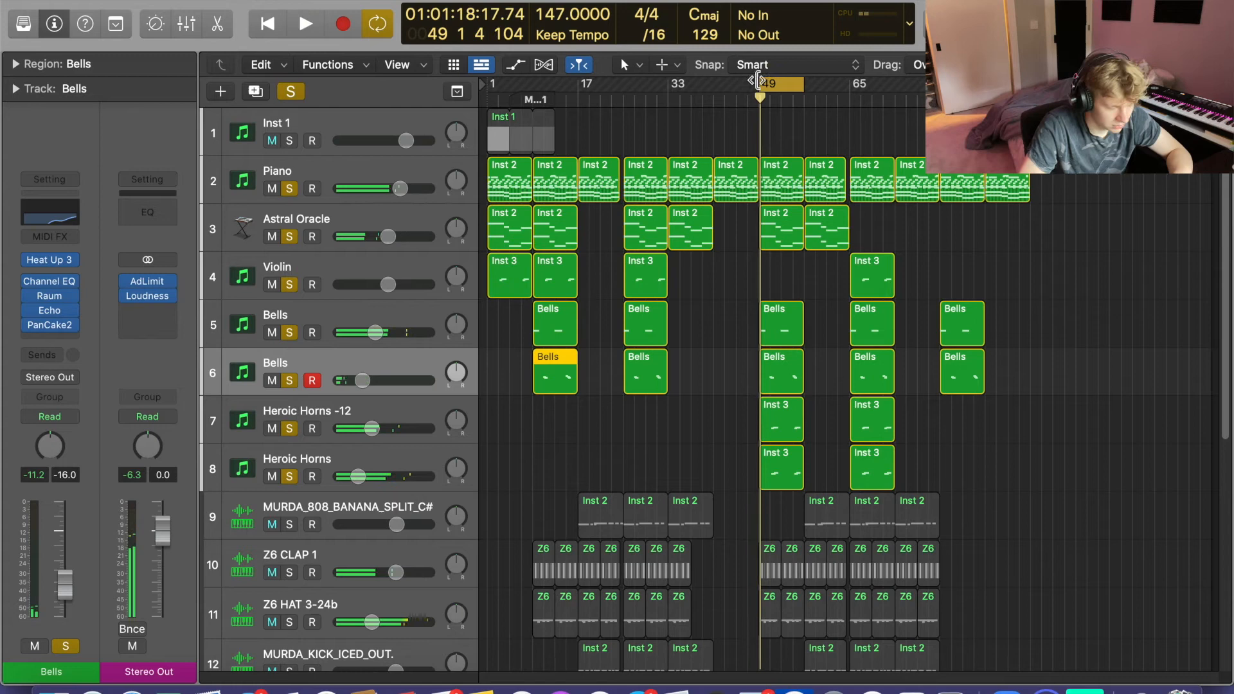
scroll(386, 289, down, 5)
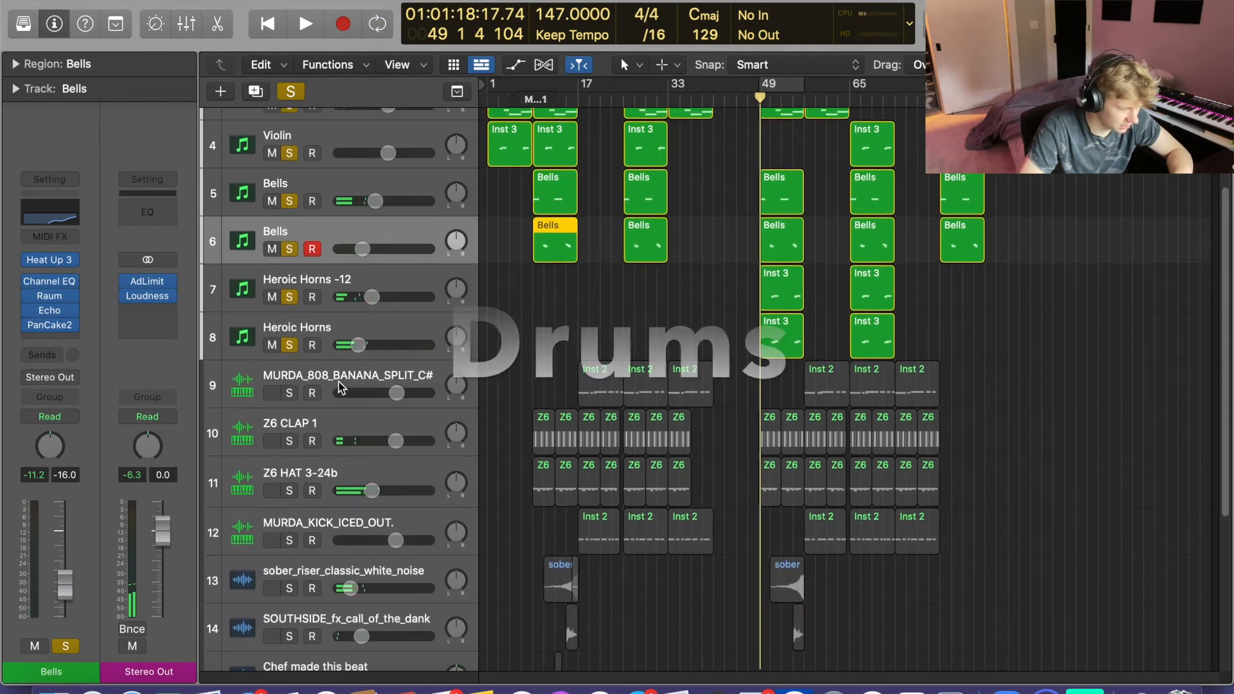
click(286, 393)
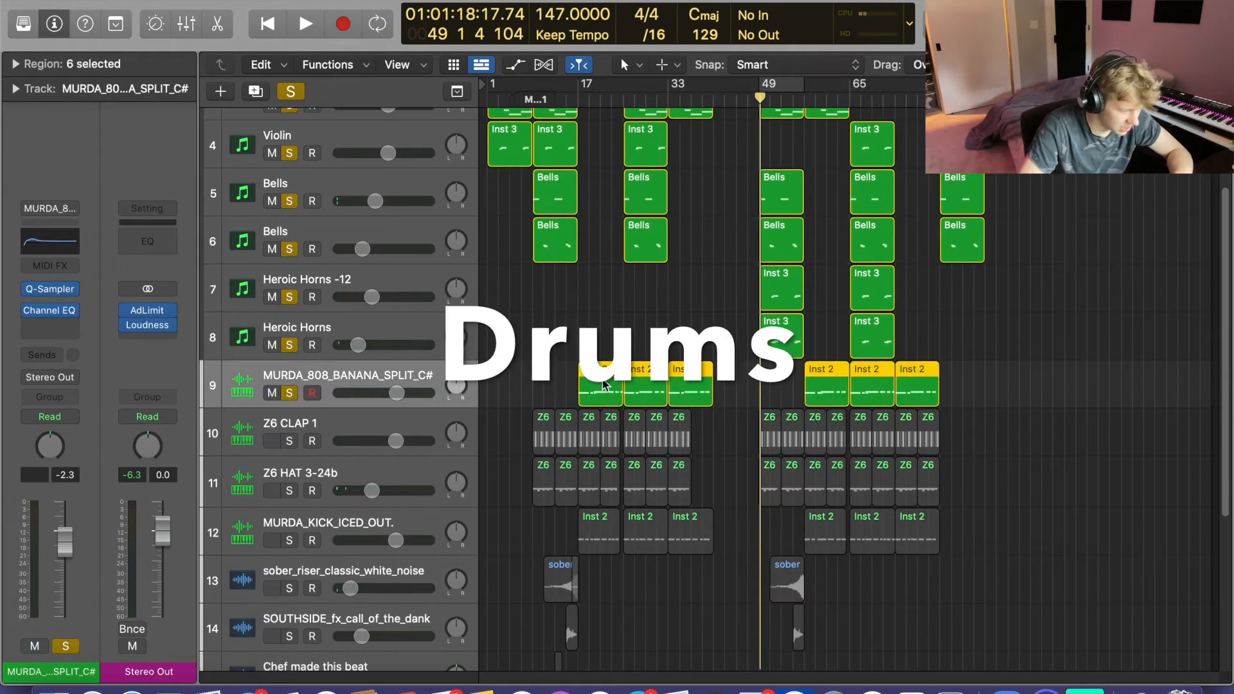
drag(787, 85, 601, 81)
key(space)
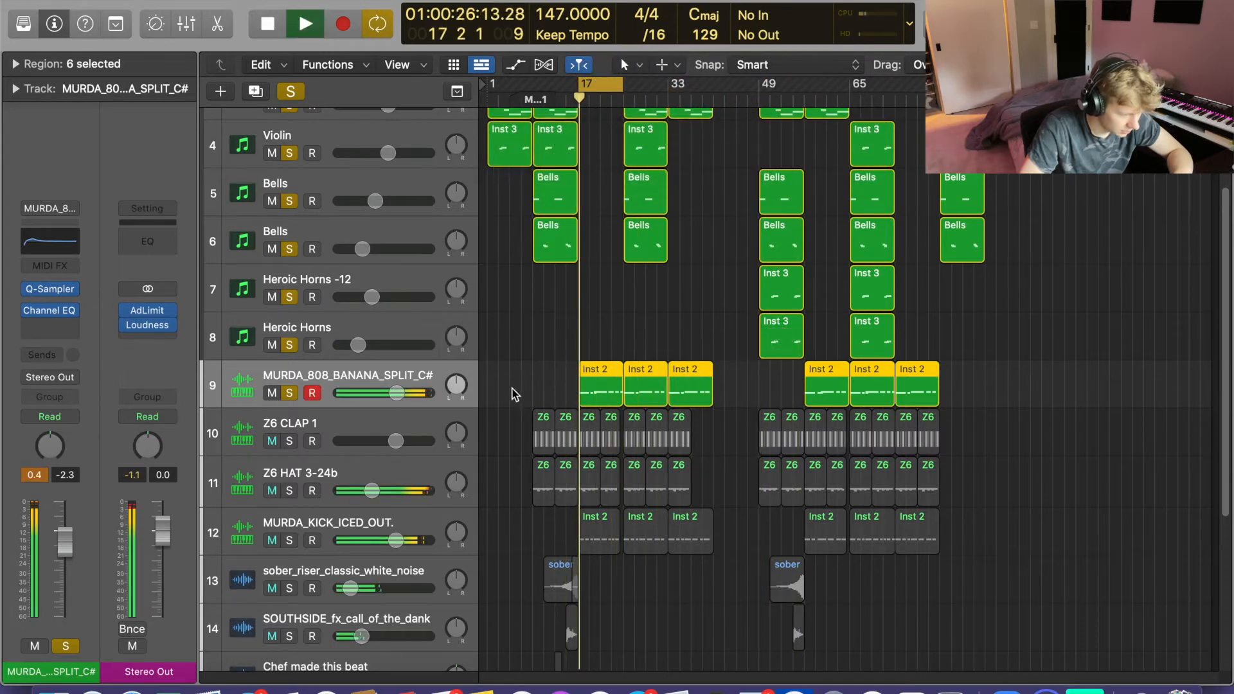
double_click(598, 386)
right_click(599, 387)
click(842, 417)
scroll(816, 385, up, 10)
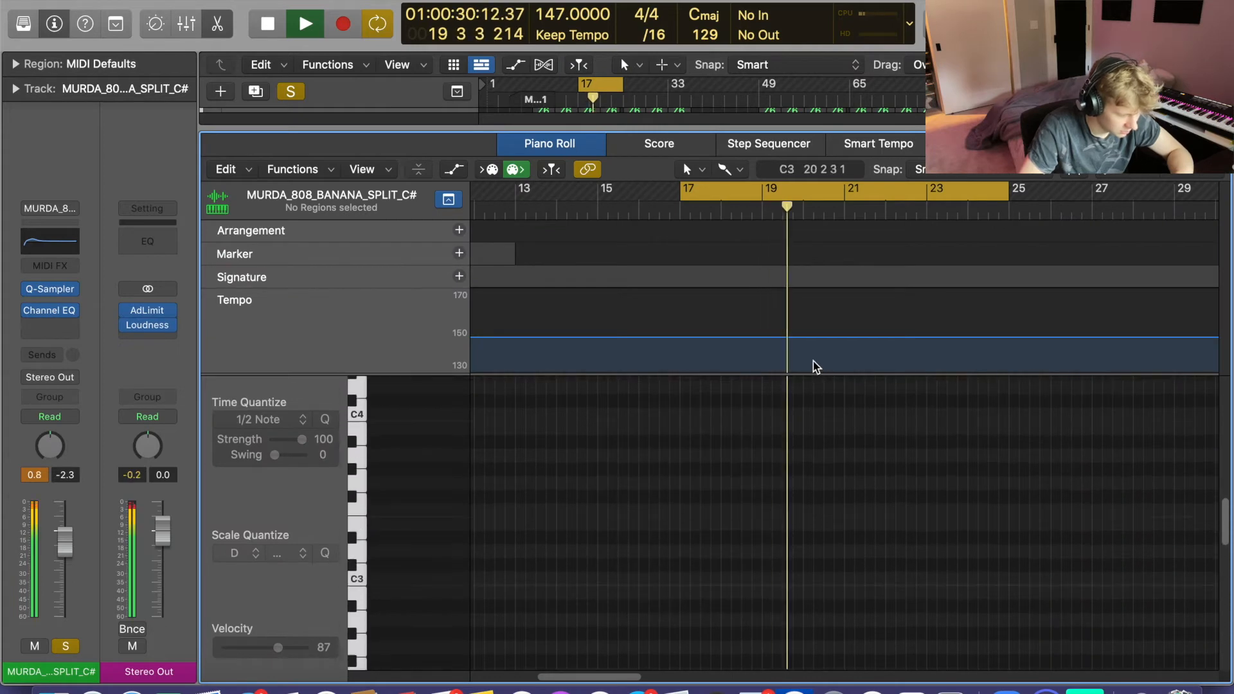
key(p)
- Open the first 808 region at bar 17 in the Piano Roll and examine its note pattern during playback
double_click(610, 141)
scroll(834, 515, up, 3)
scroll(838, 510, down, 2)
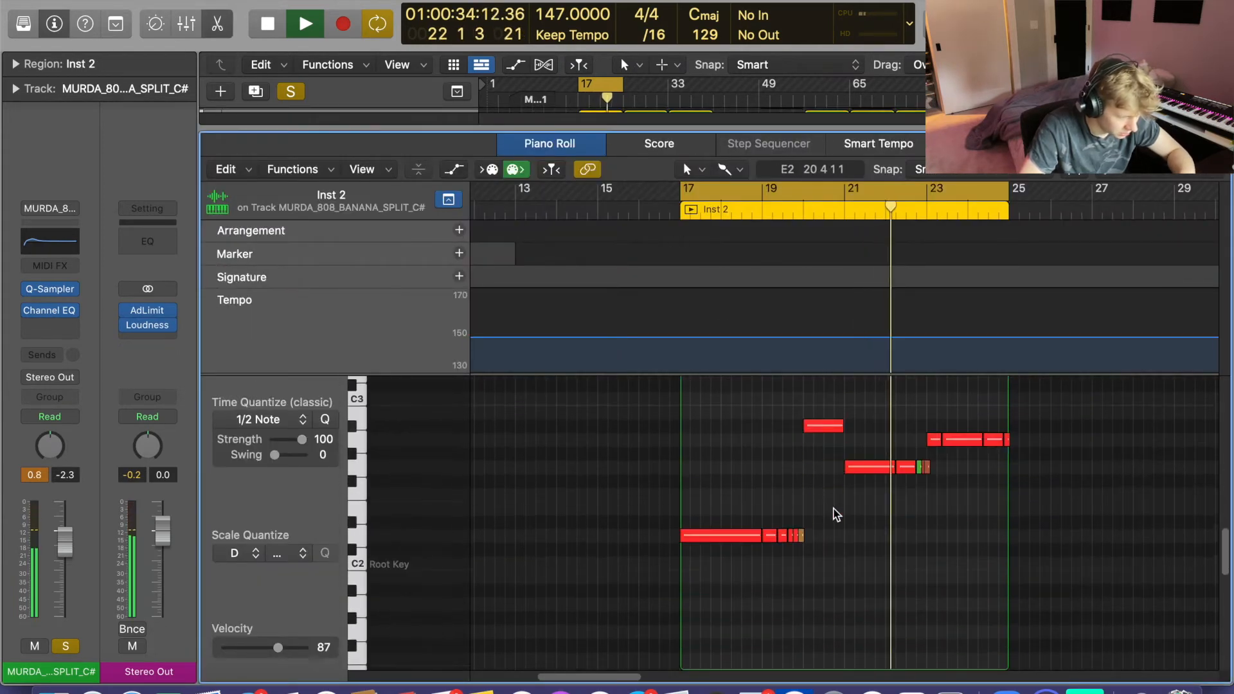
scroll(835, 515, up, 4)
scroll(836, 515, down, 4)
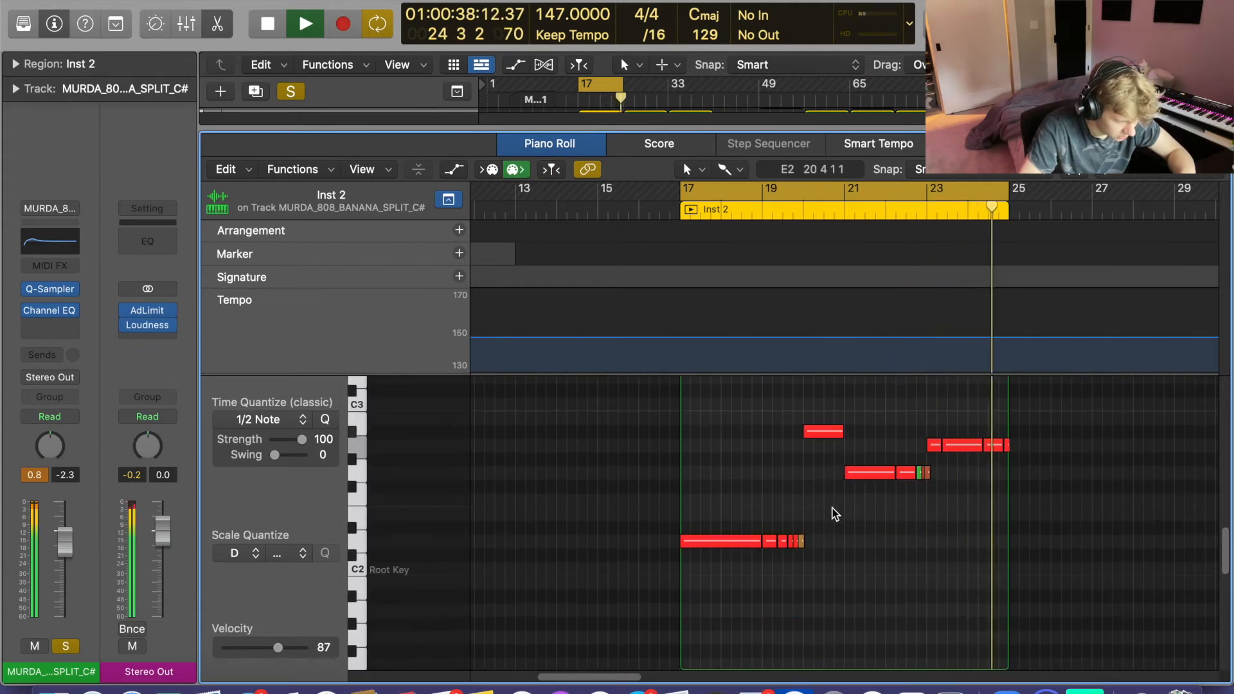
key(space)
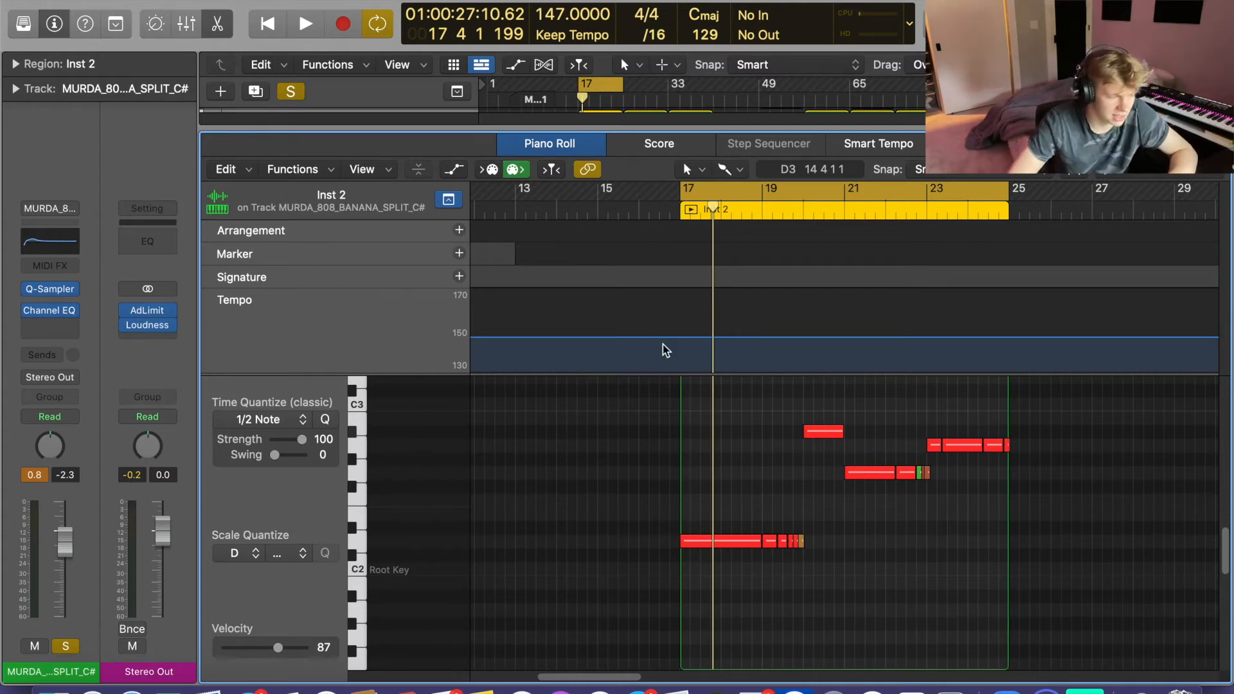
- Review the 808 notes again with a short playback and close the Piano Roll
scroll(669, 347, up, 10)
scroll(669, 347, down, 10)
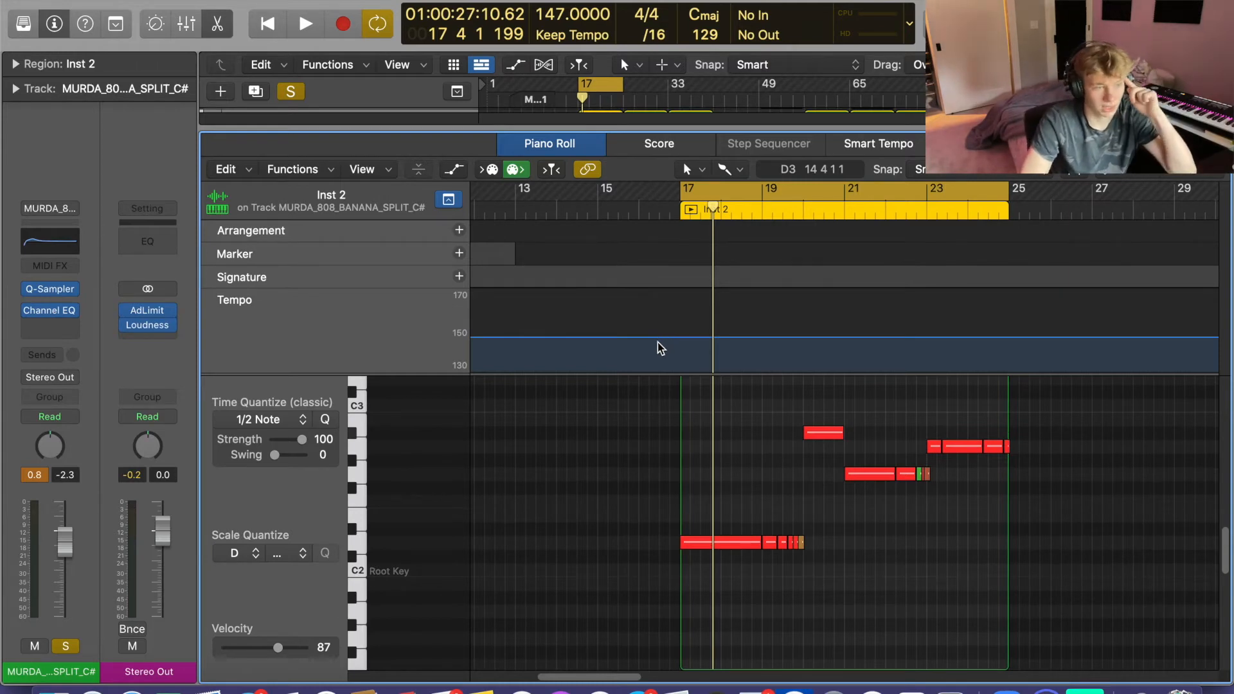
key(space)
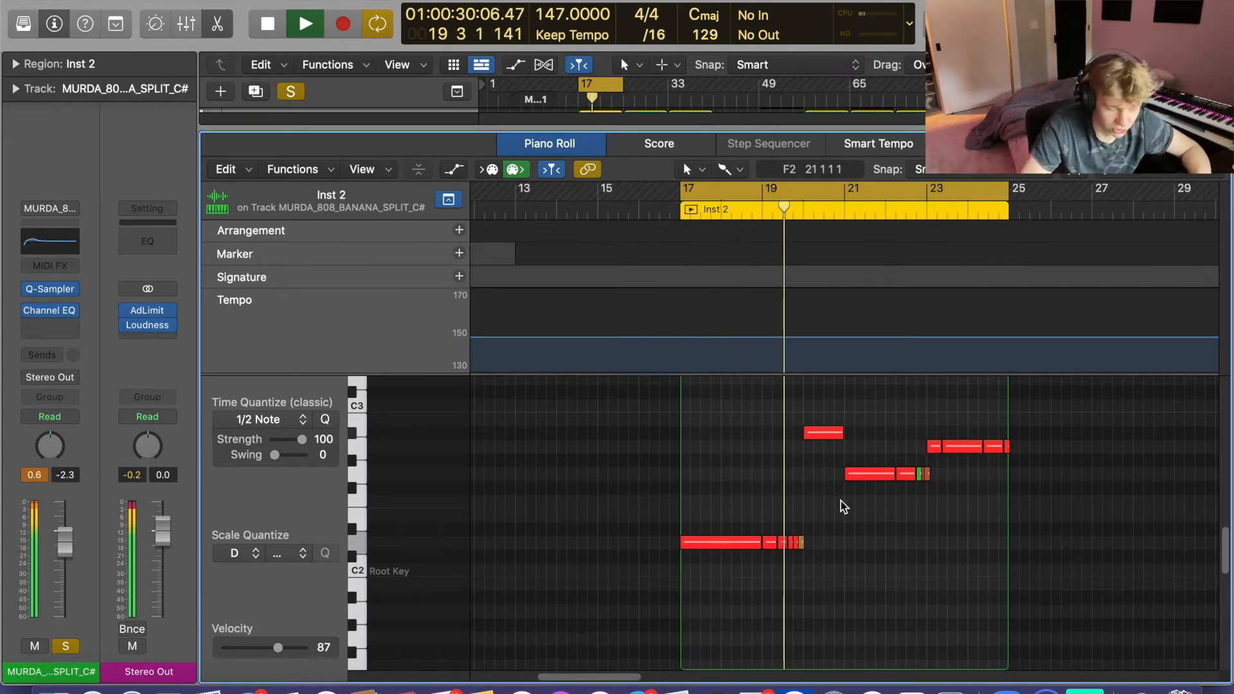
key(space)
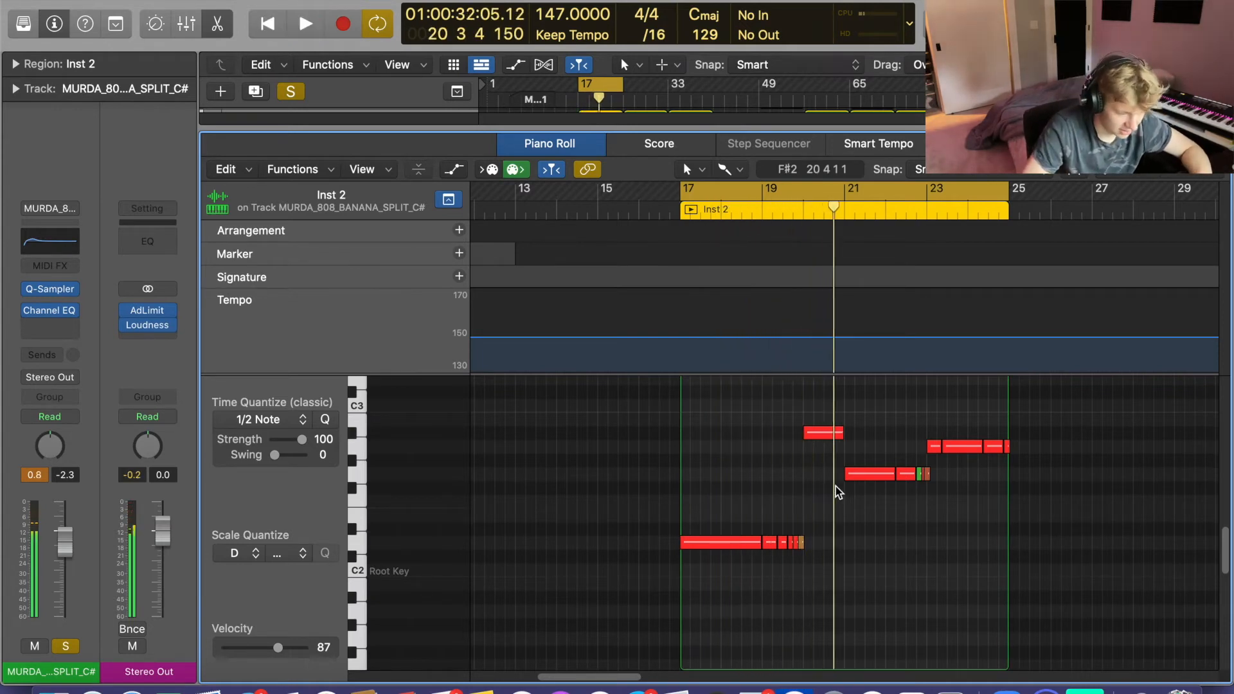
key(p)
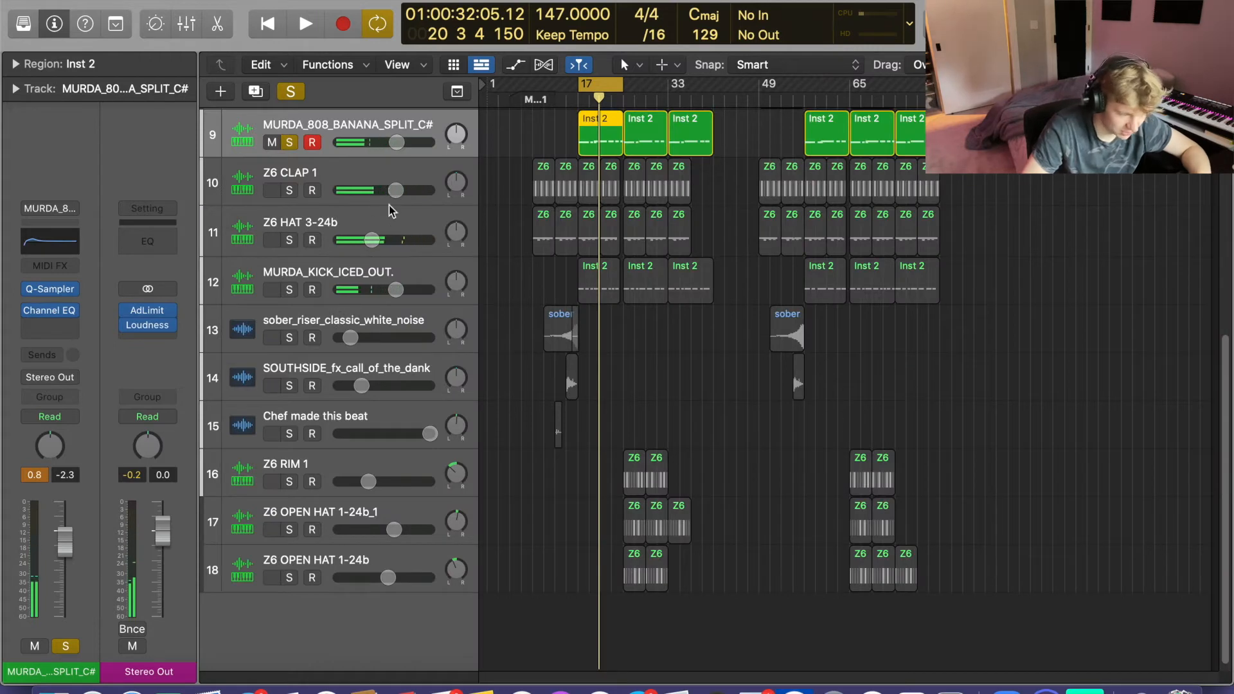
- Solo the Z6 CLAP 1 track and browse its sample folder and the parent drum kit folder, closing the file browser
click(289, 191)
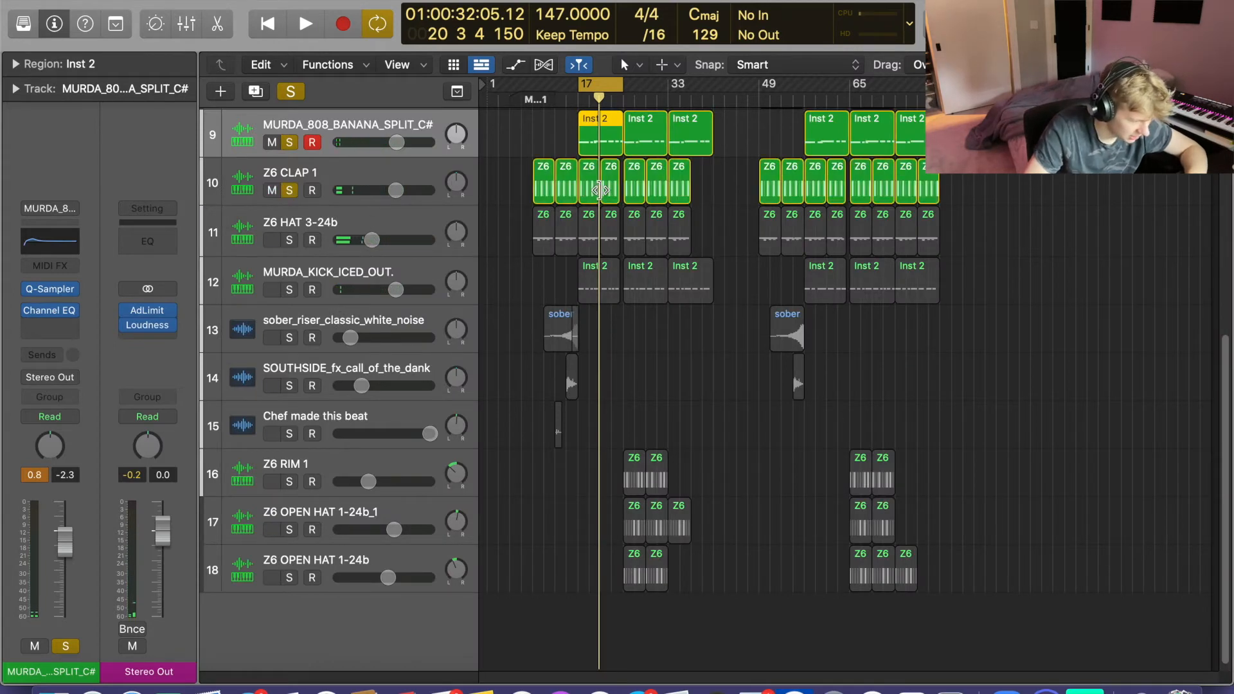
click(291, 163)
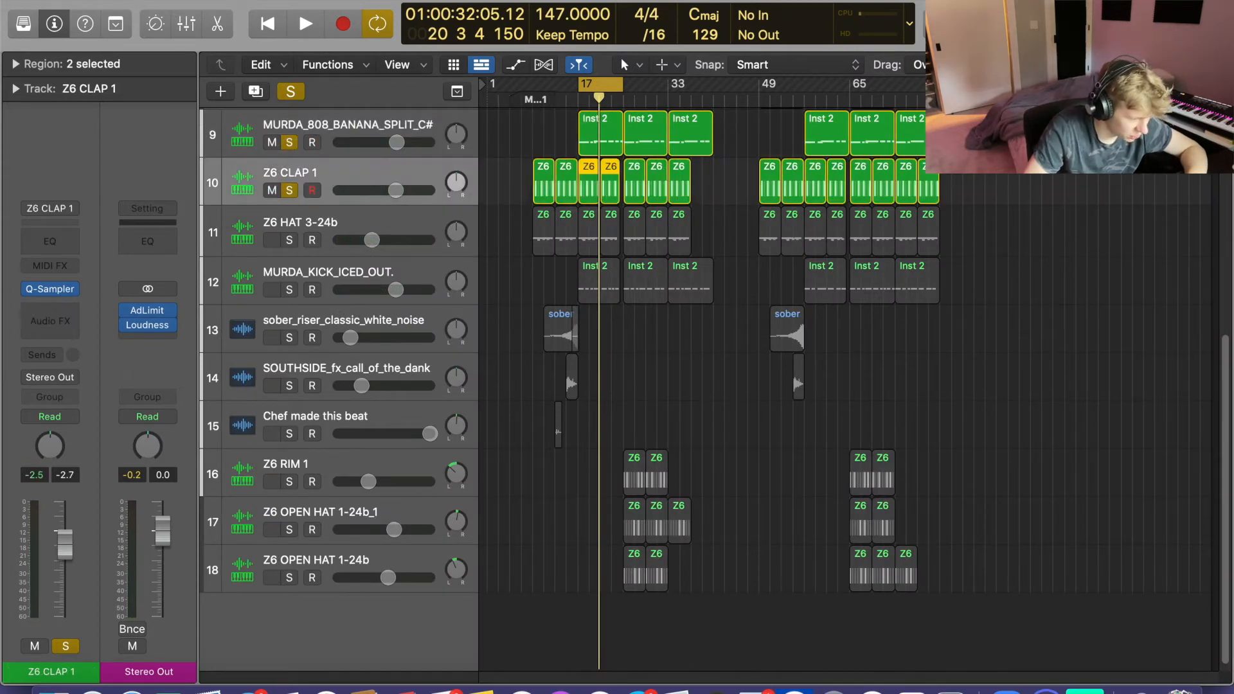
key(f)
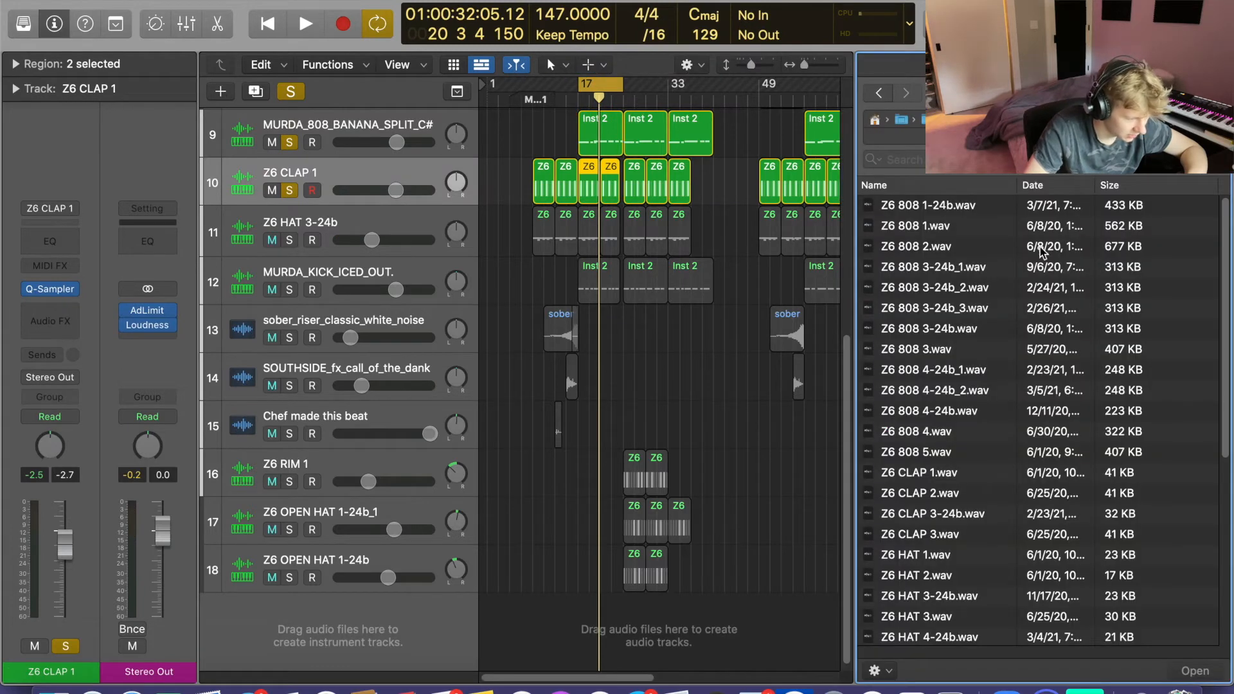
click(878, 123)
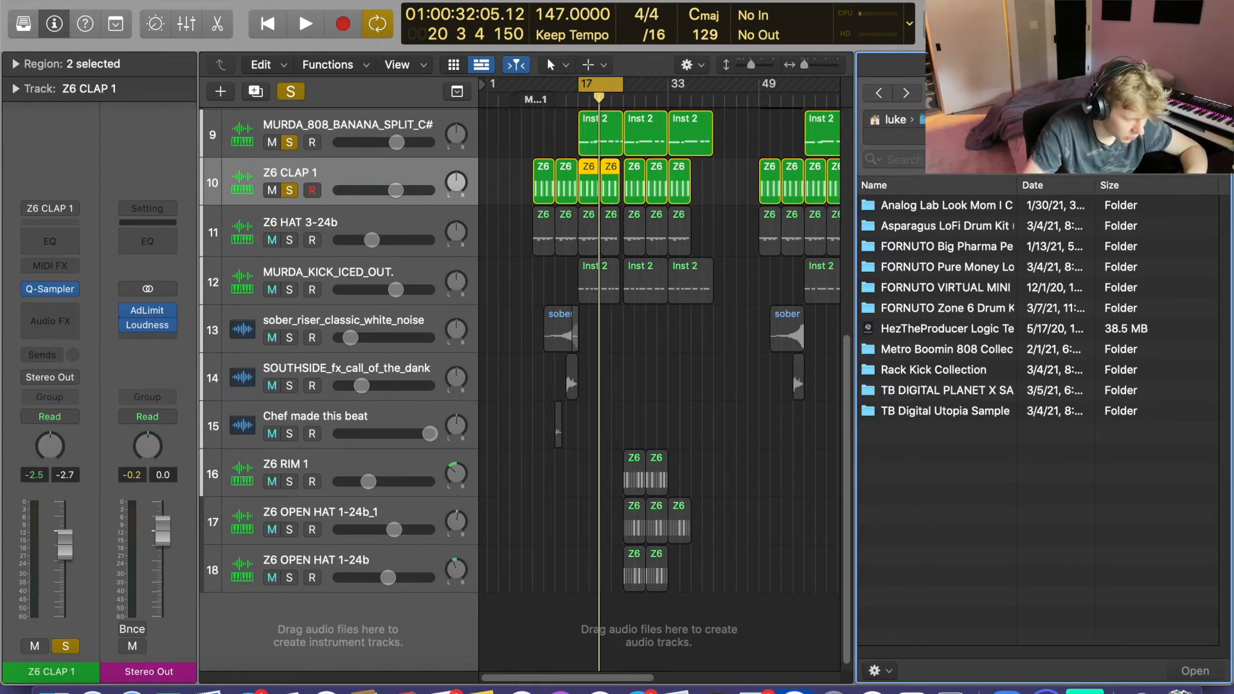
key(f)
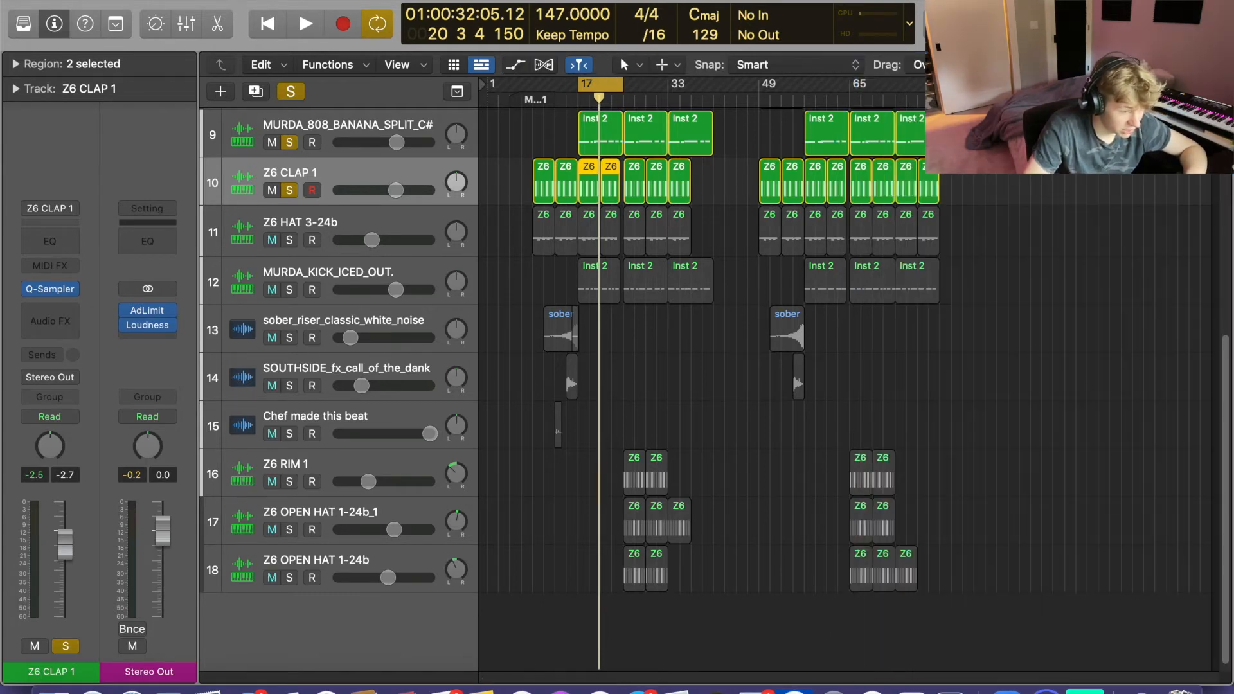
- Play the cycled section from bar 17 with the clap and 808 soloed
key(space)
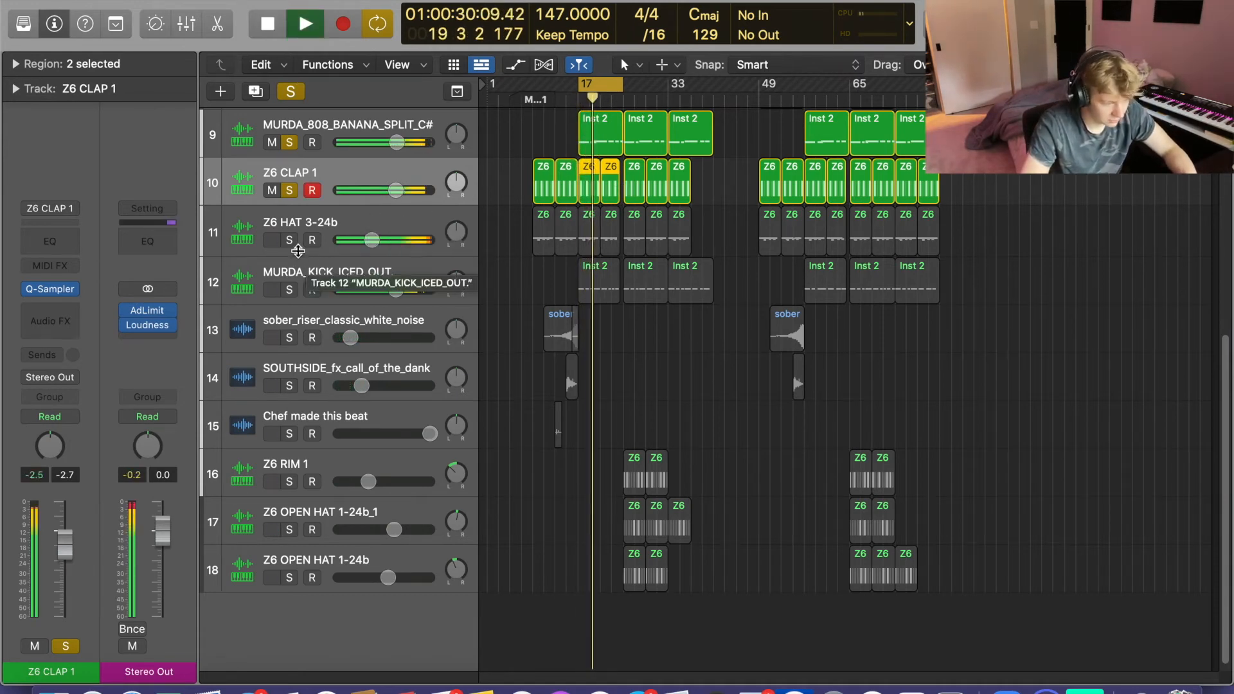
- Solo the Z6 HAT 3-24b track, stop playback, and briefly open its region at bar 21 in the editor
click(290, 239)
key(space)
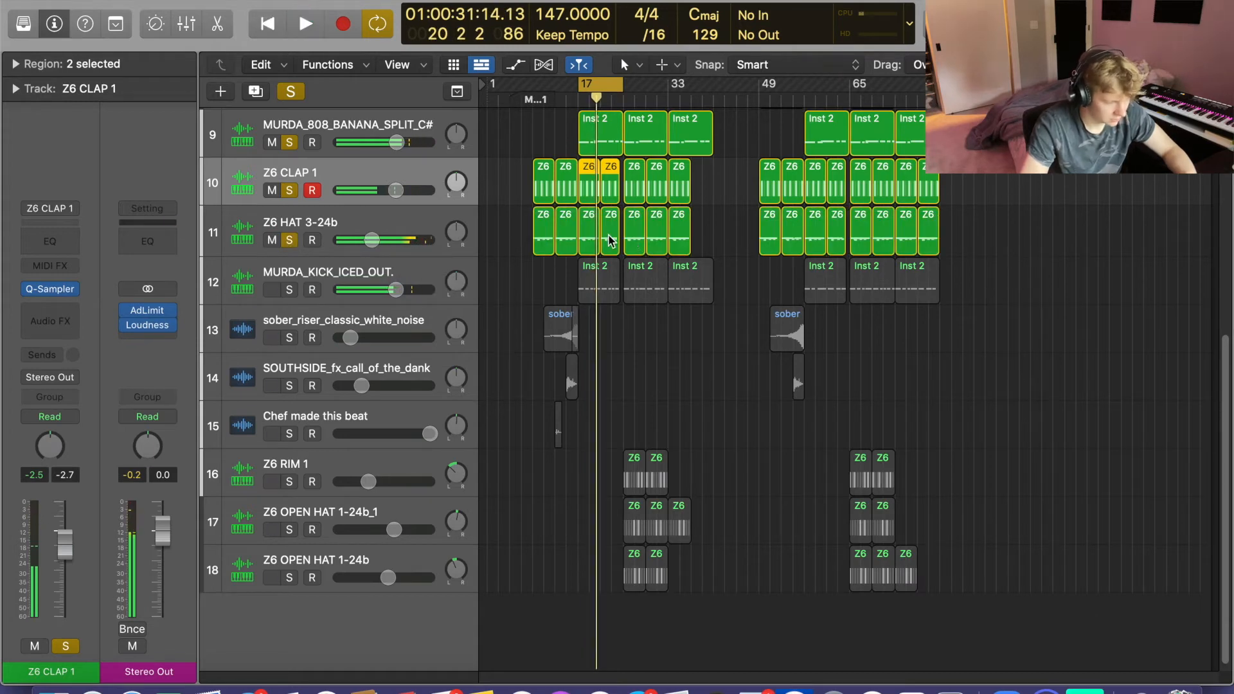
double_click(611, 241)
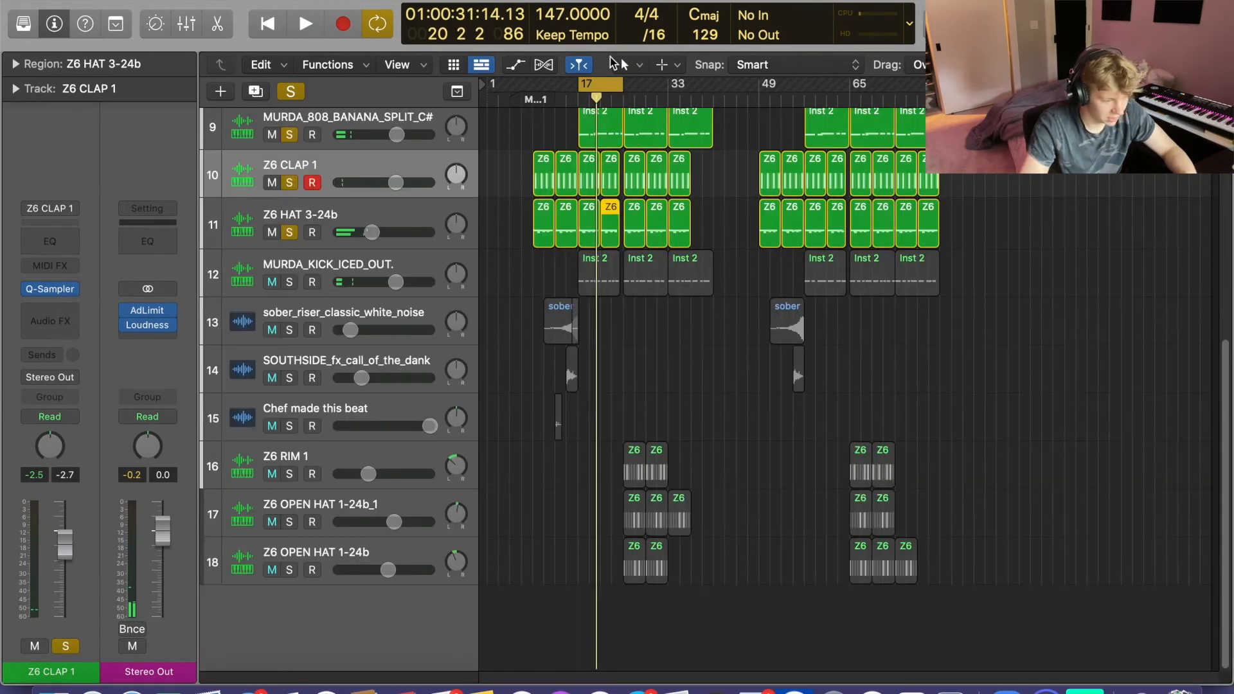
key(e)
- Open the Z6 CLAP 1 region at bar 21 in the Step Sequencer, examine its step pattern and close the editor
click(608, 164)
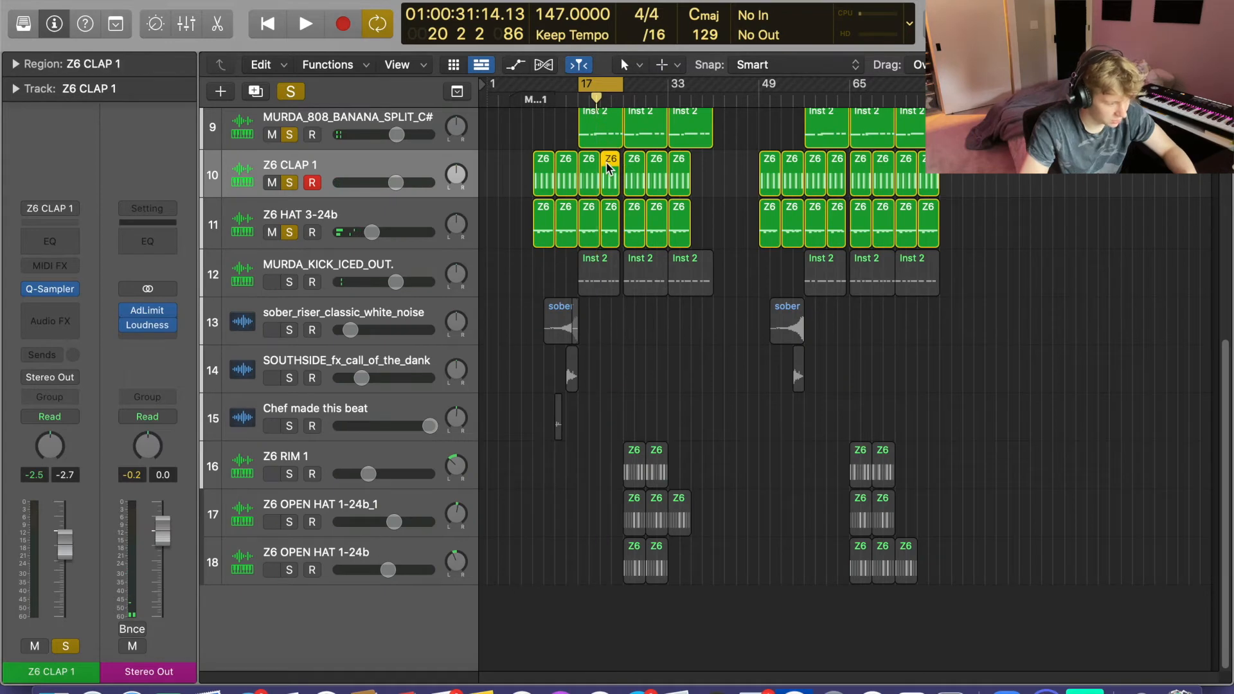
double_click(609, 164)
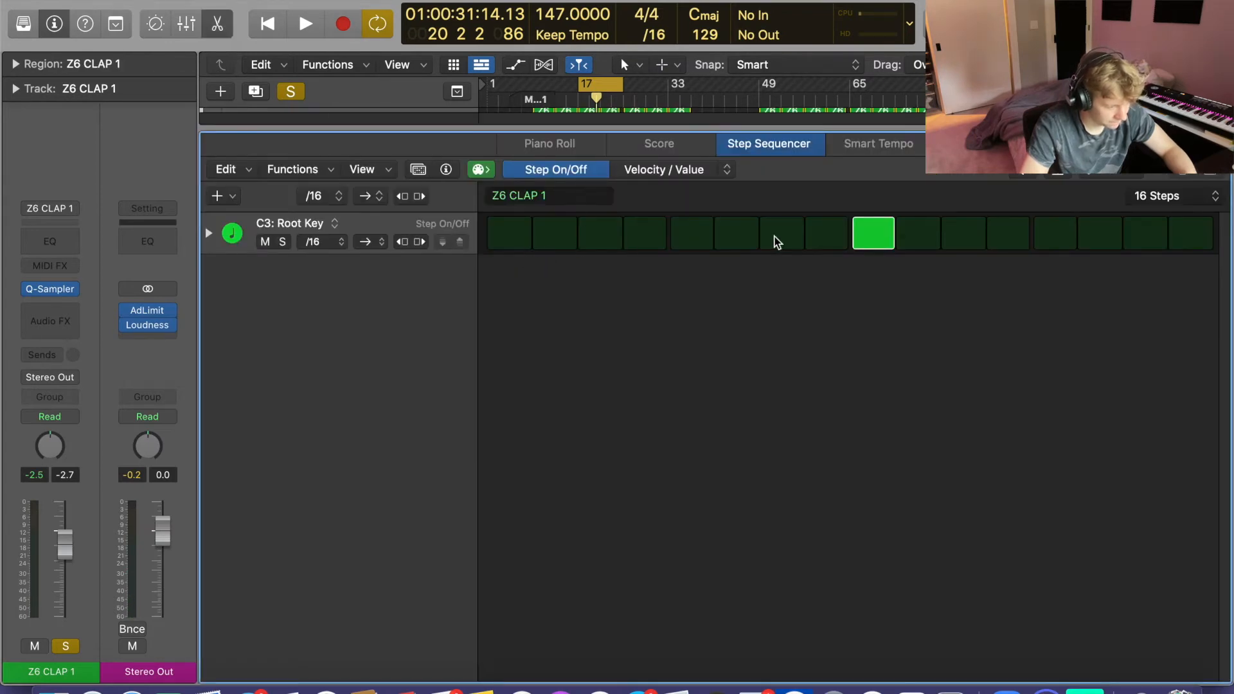
double_click(691, 240)
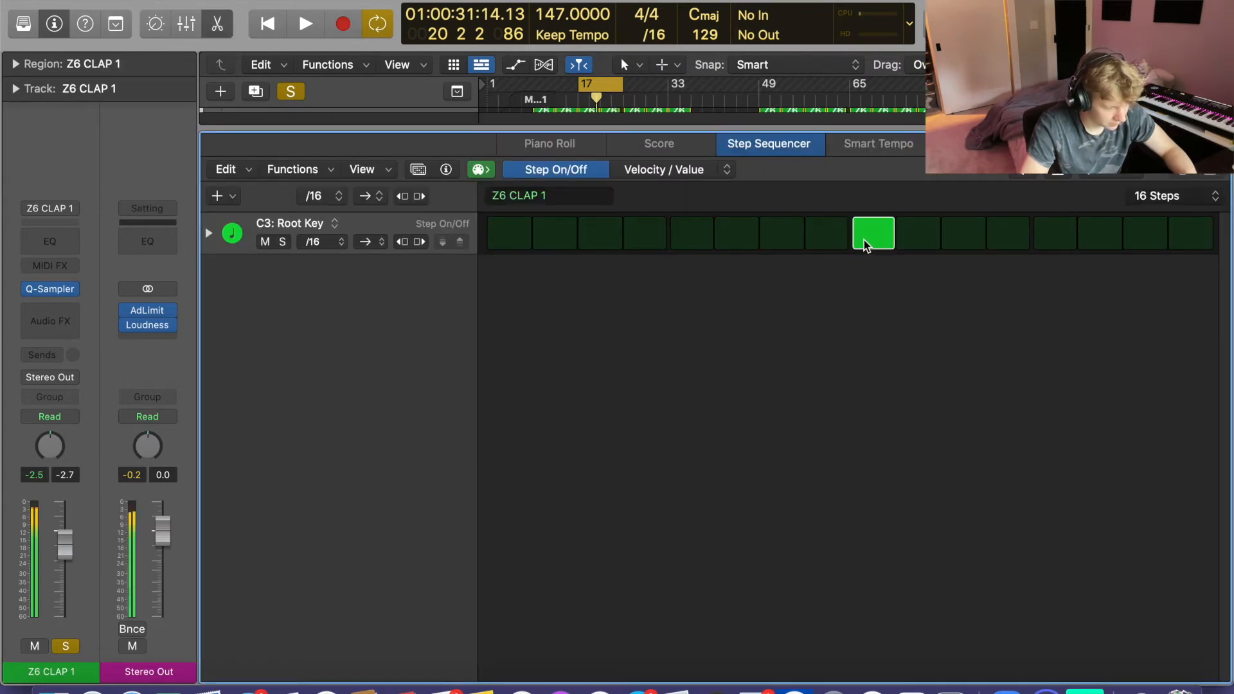
key(e)
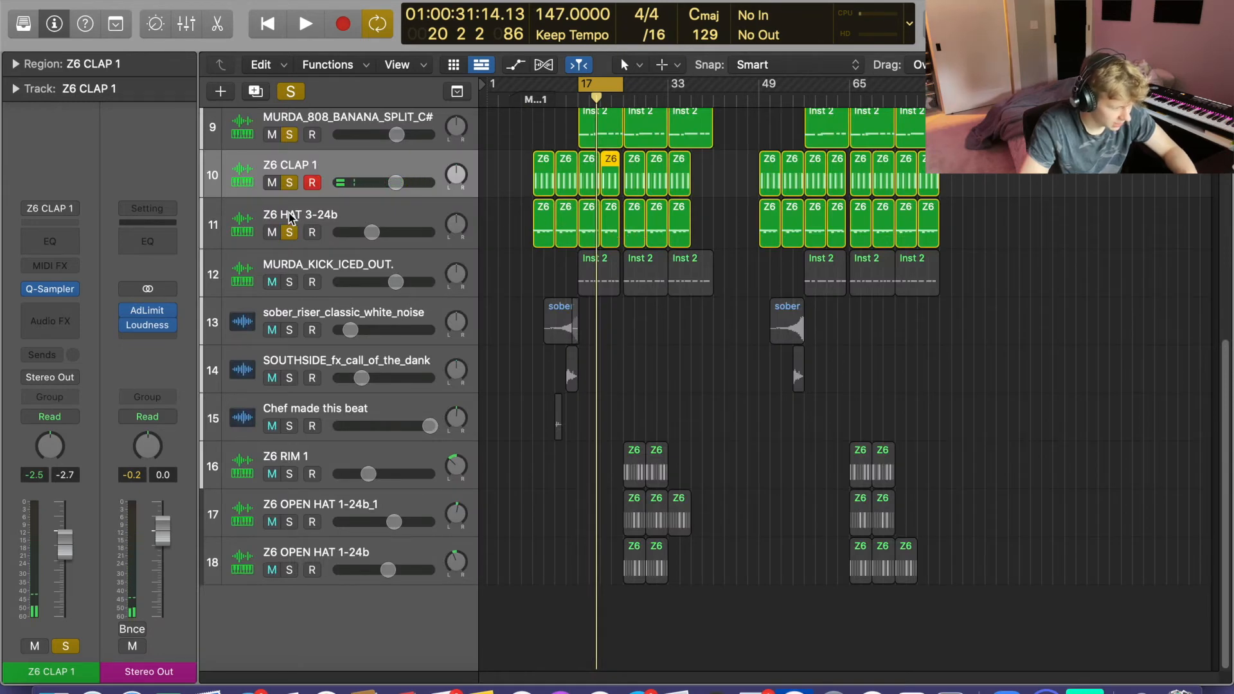
- Open the Channel EQ on the MURDA_808_BANANA_SPLIT_C# track, examine its curve during a short playback and close it
click(308, 129)
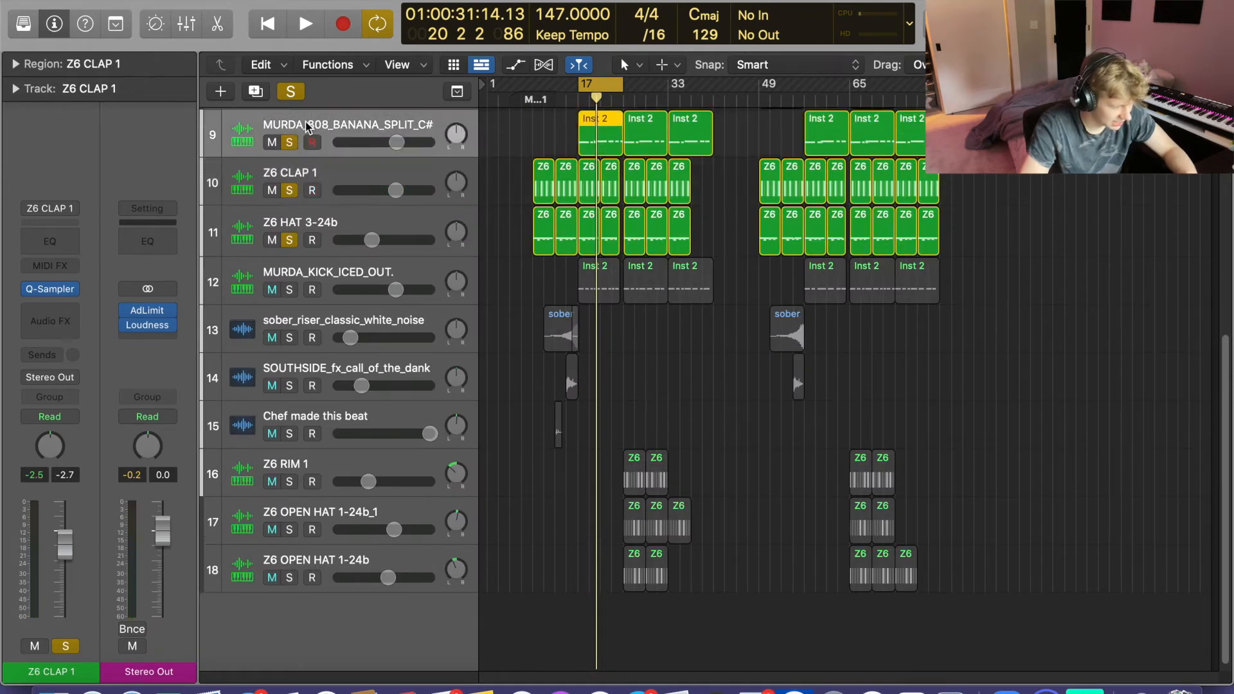
click(44, 303)
click(43, 309)
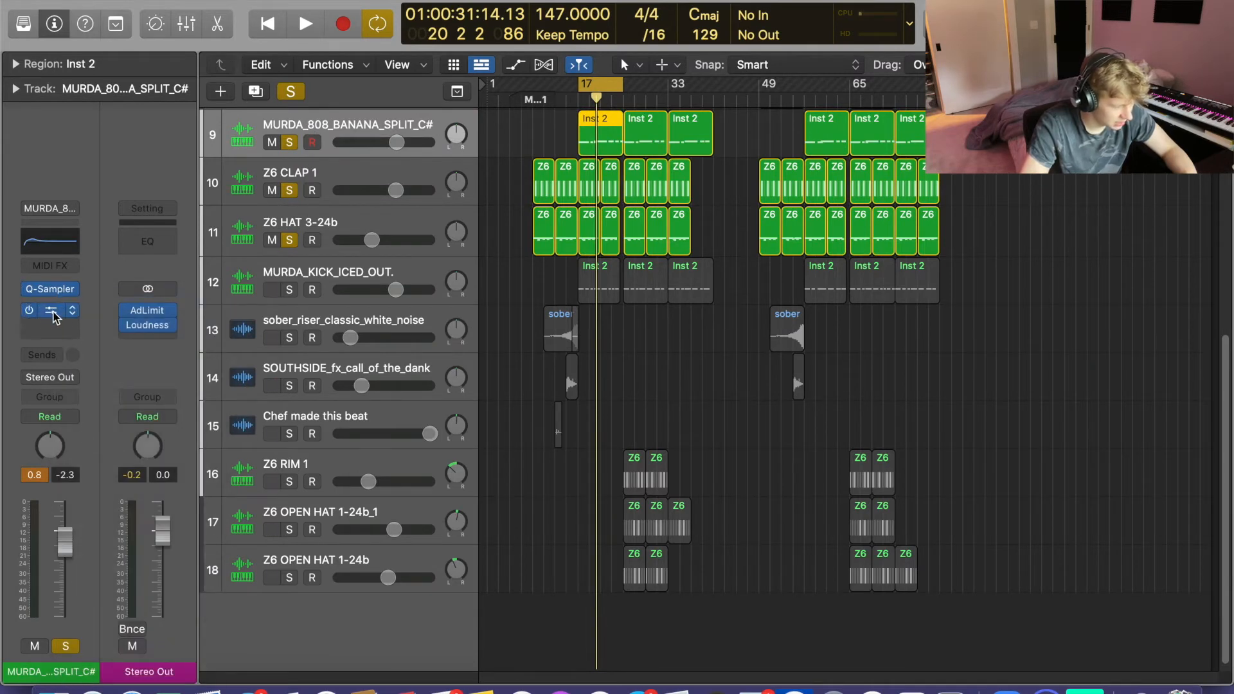
click(50, 313)
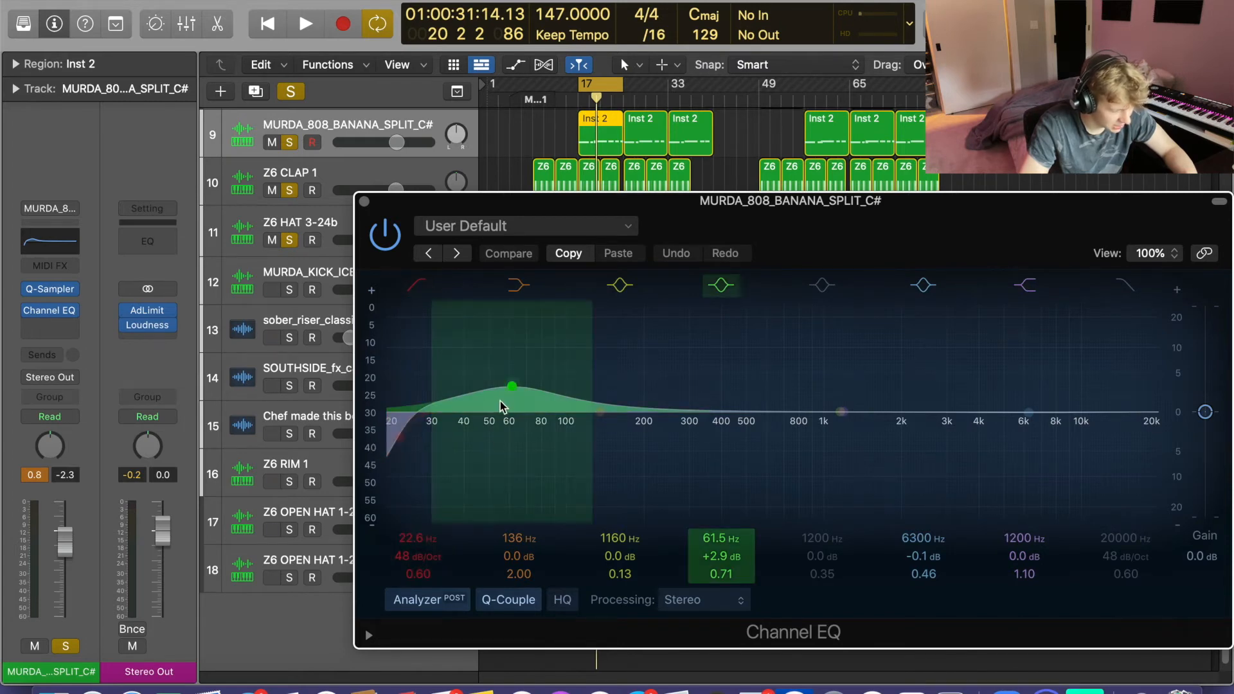
key(space)
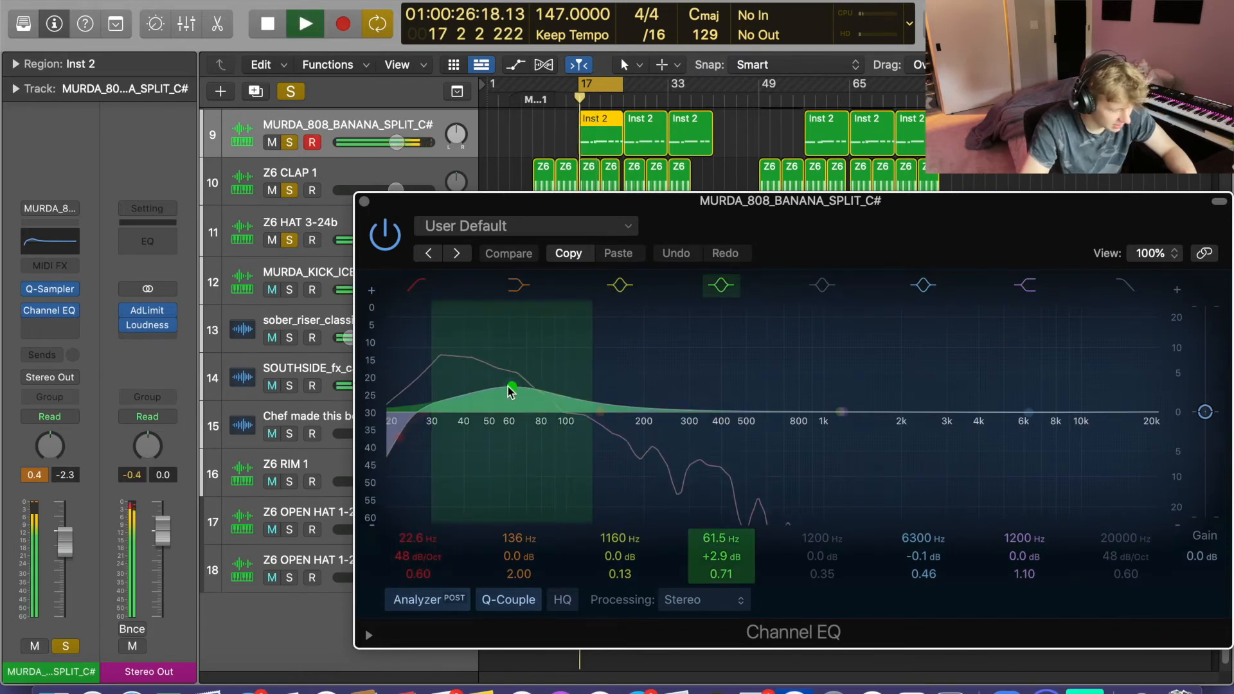
key(space)
key(e)
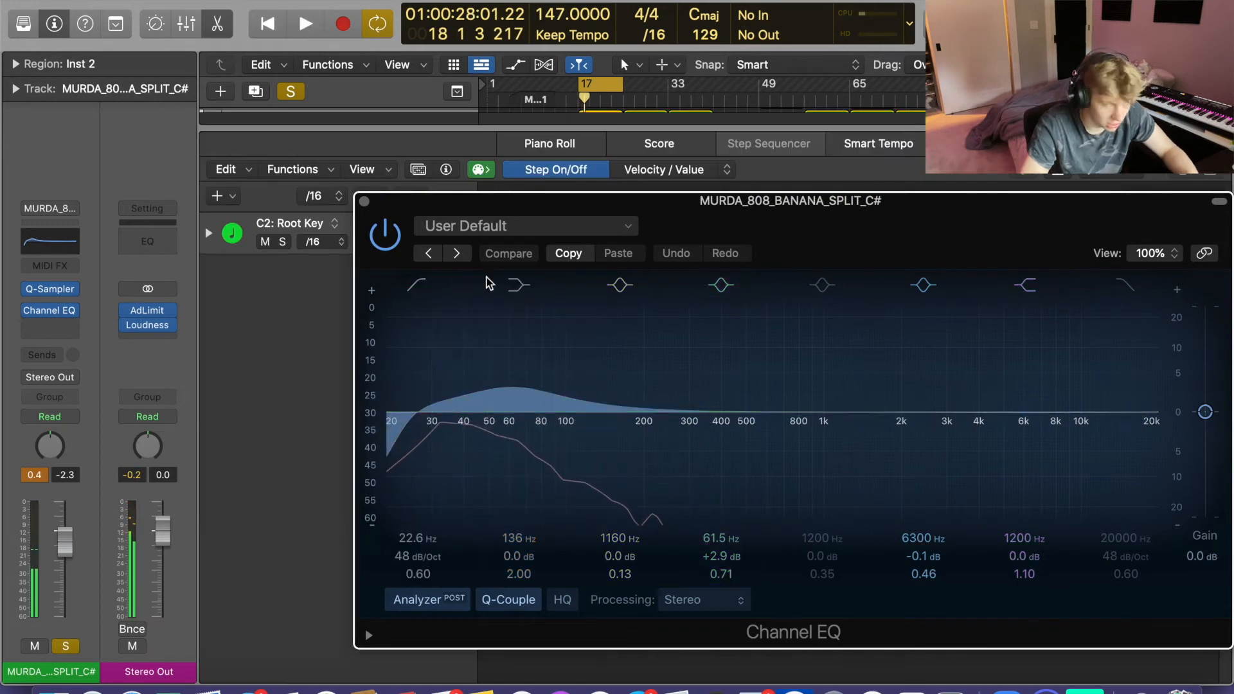
click(364, 201)
key(e)
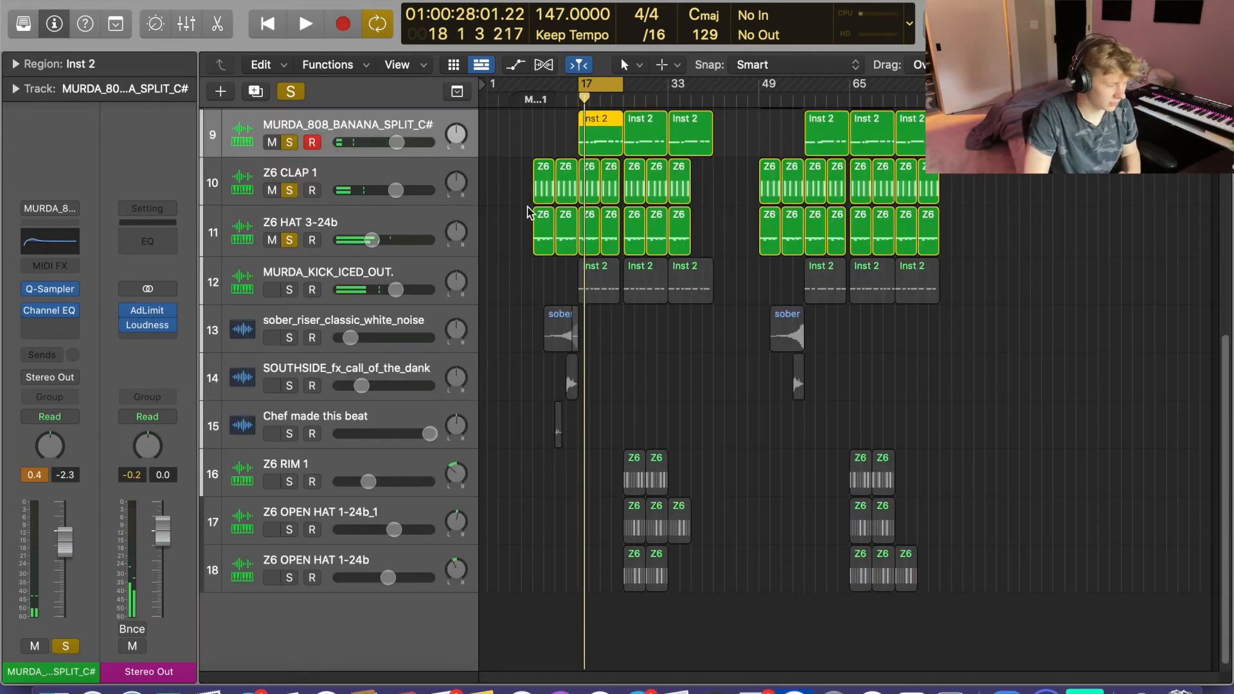
- Open the two cycled Z6 HAT 3-24b regions in the Piano Roll and examine their notes up close during playback
click(310, 238)
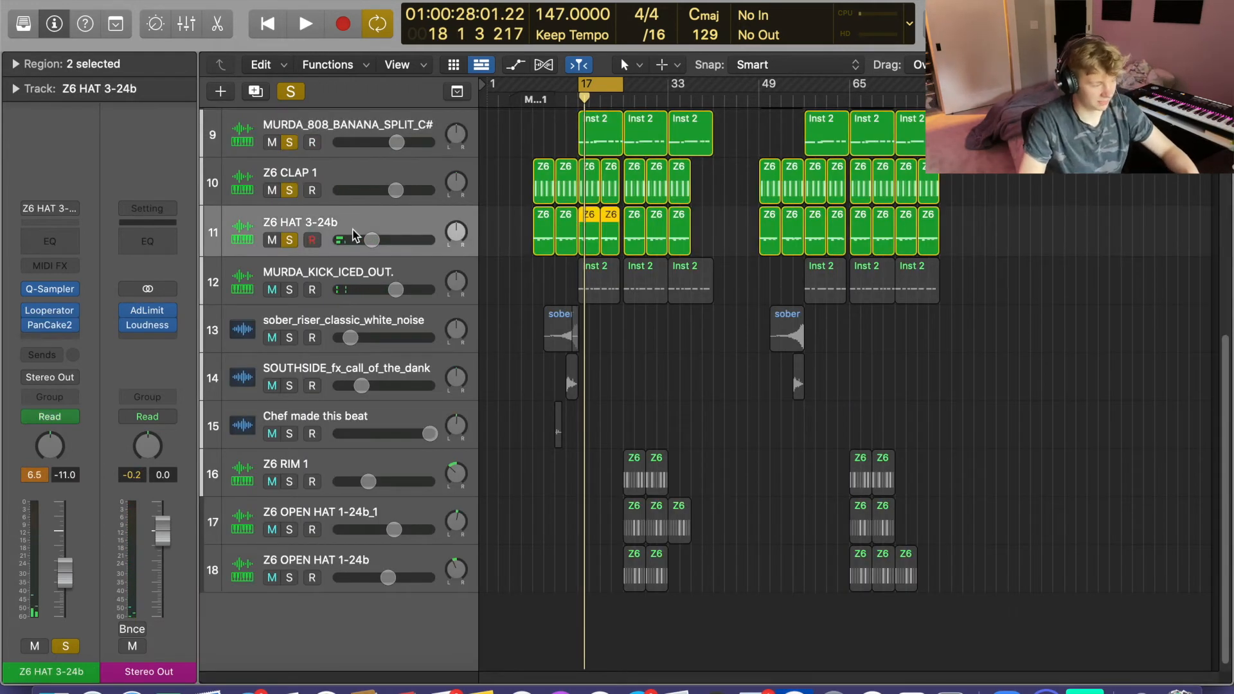
double_click(588, 241)
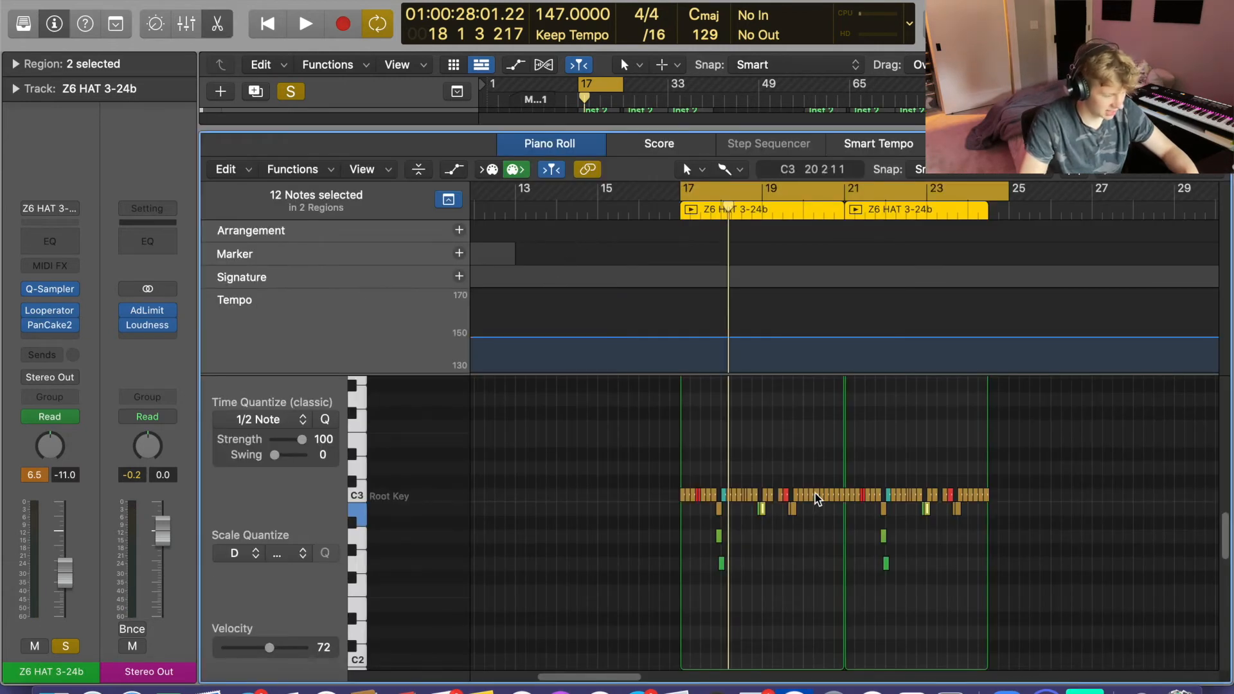
key(super+Right)
key(super+Right)
key(super+Right)
key(super+Right)
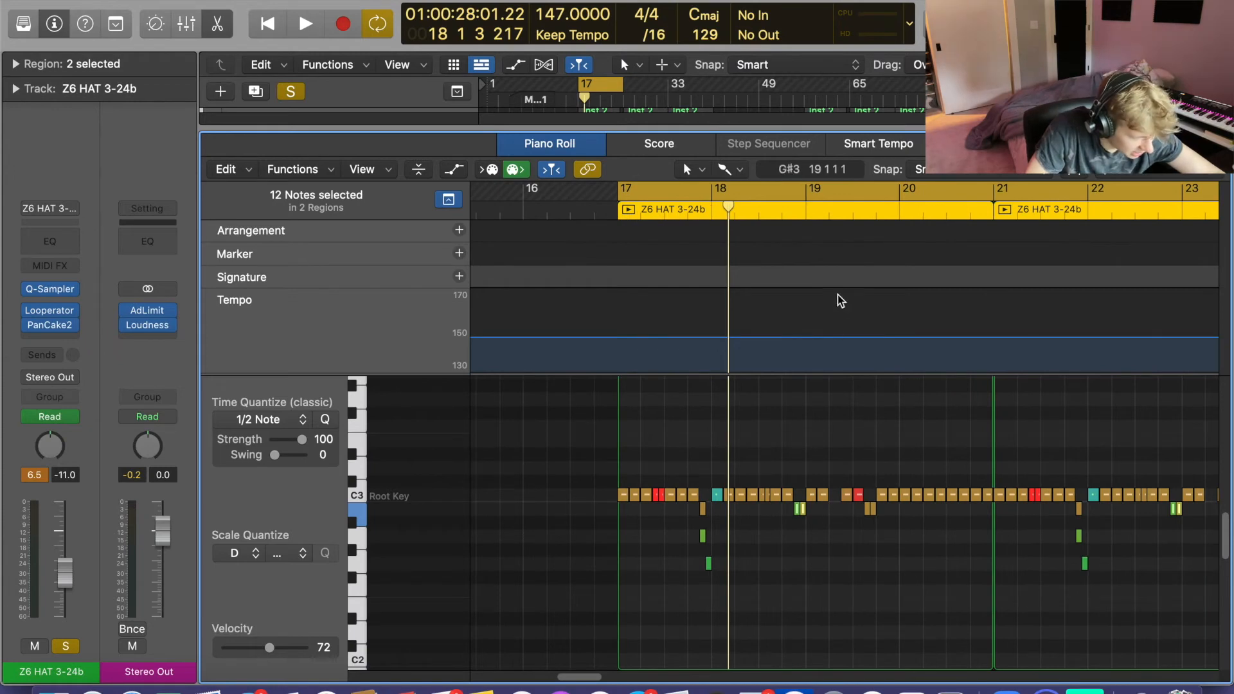
key(space)
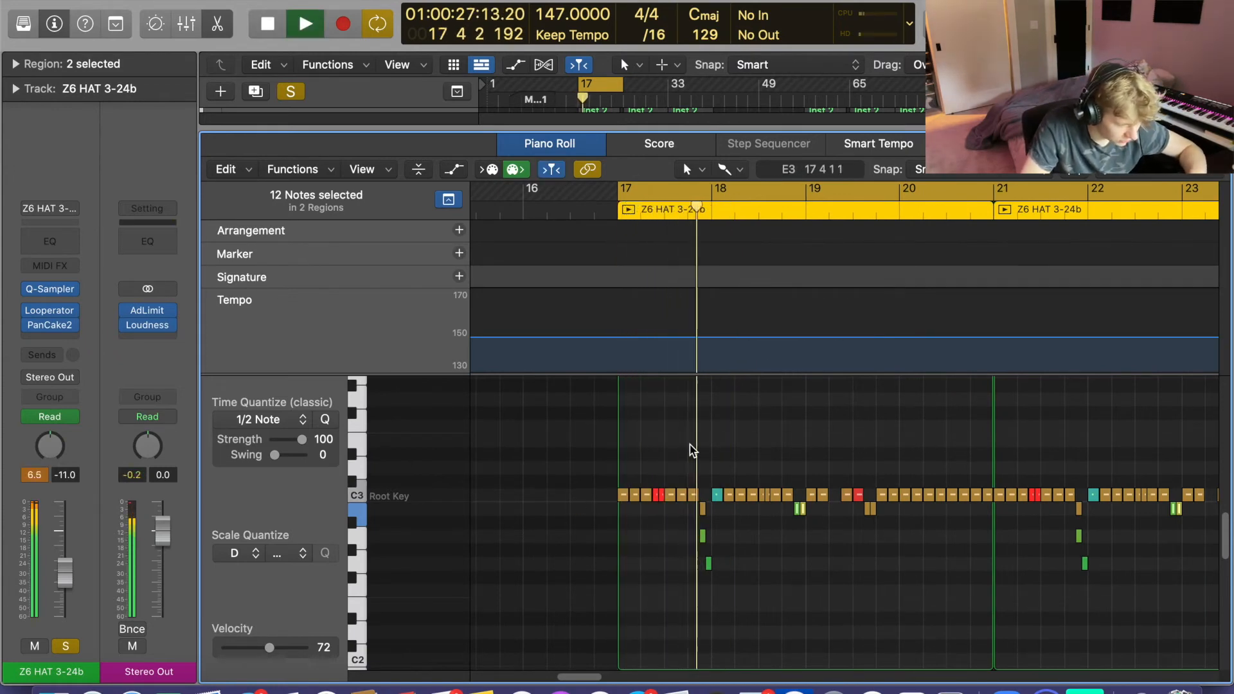
- Show the automation lane below the hat notes, stop playback, review the pattern and close the Piano Roll
click(444, 171)
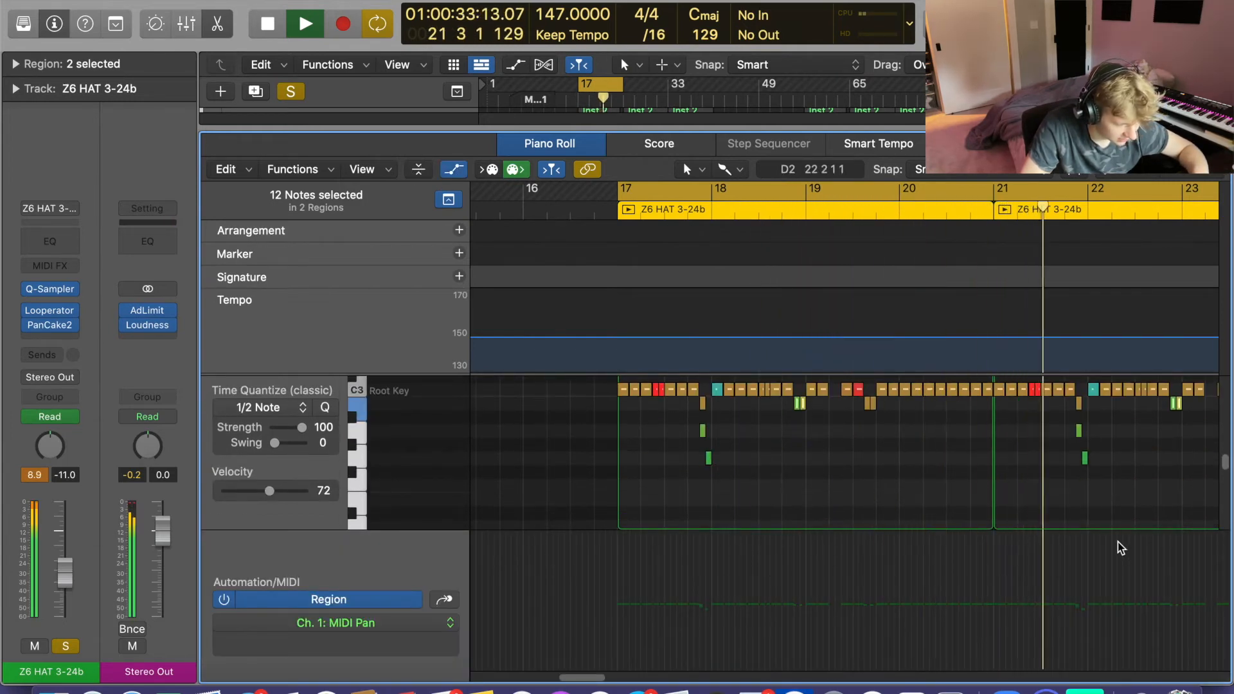
key(space)
scroll(1119, 546, up, 1)
scroll(1117, 544, down, 3)
scroll(1115, 534, up, 3)
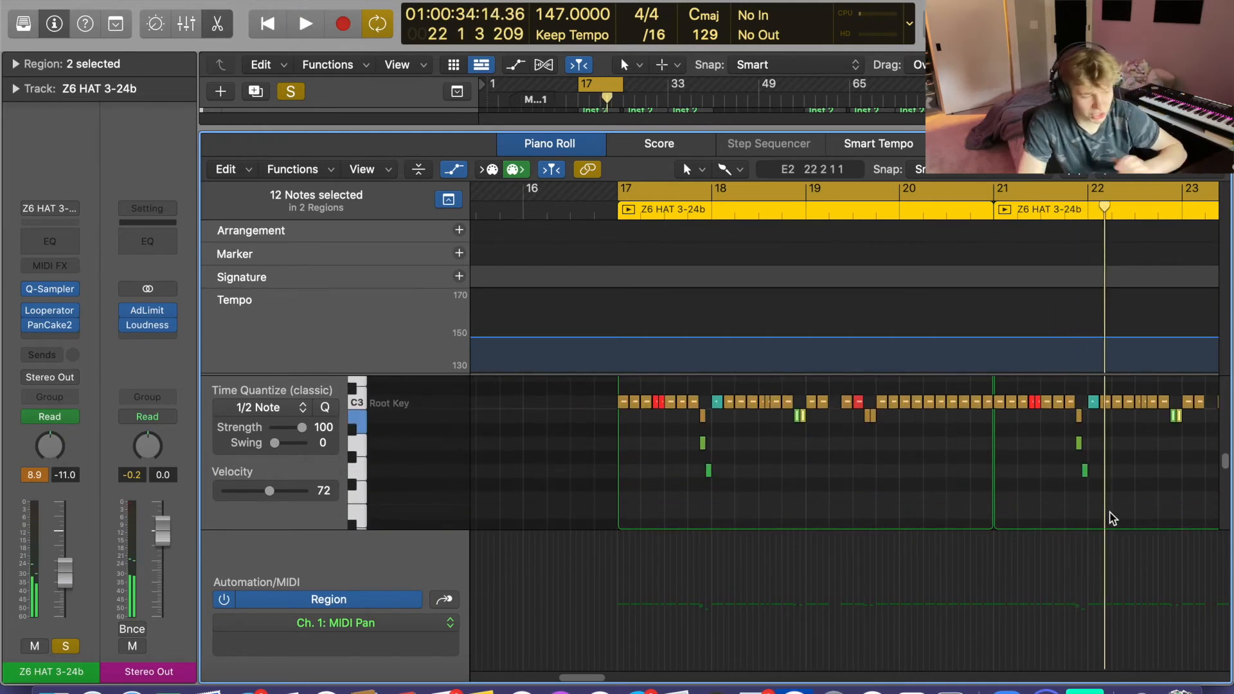
key(p)
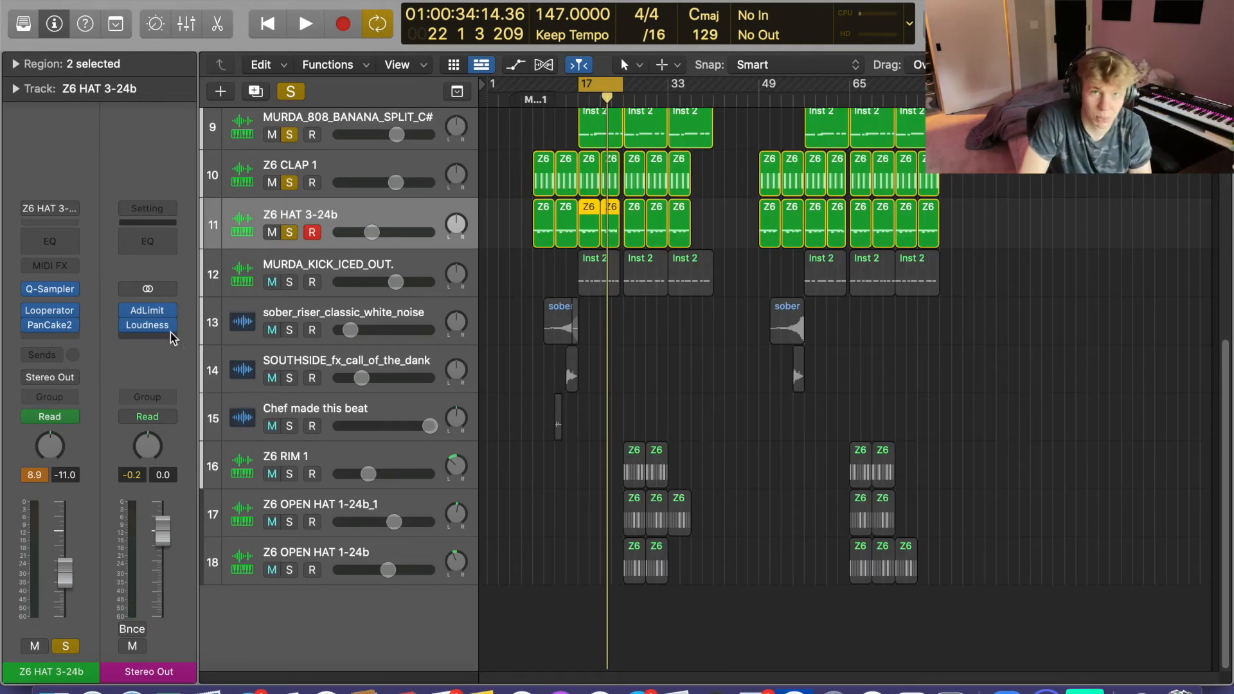
- Open PanCake2 on the hat track, examine its preset options and panning curve, and close the plug-in
click(51, 327)
click(565, 70)
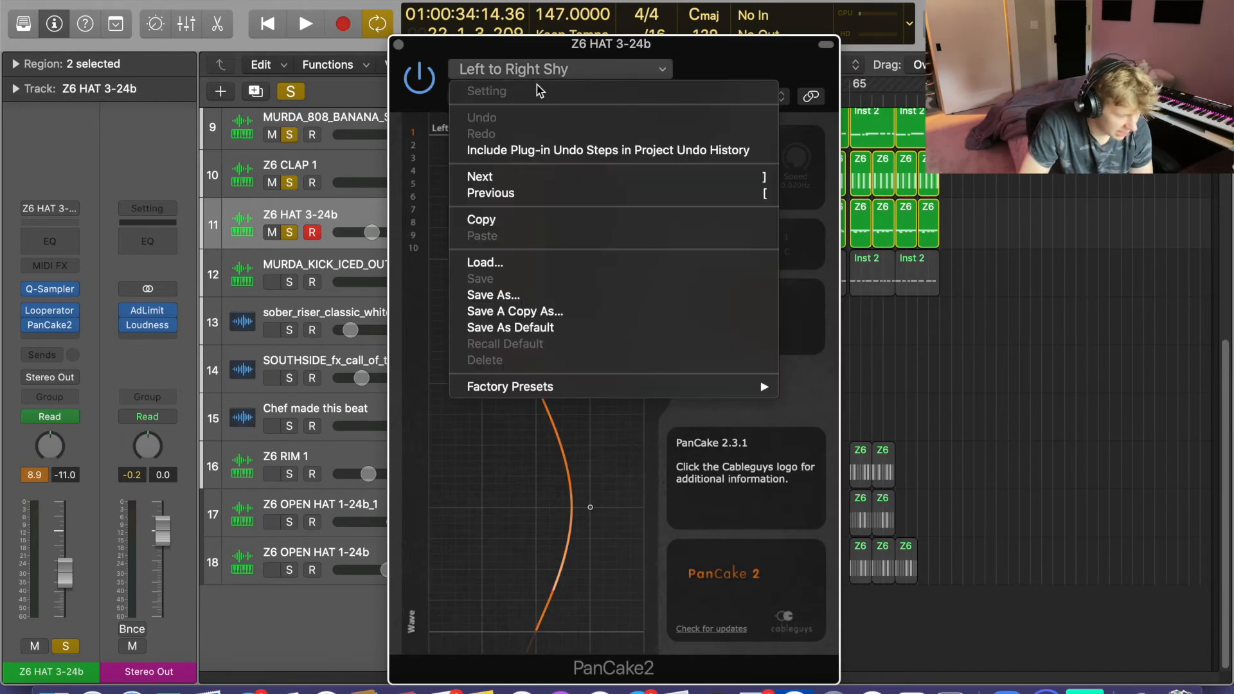
click(721, 50)
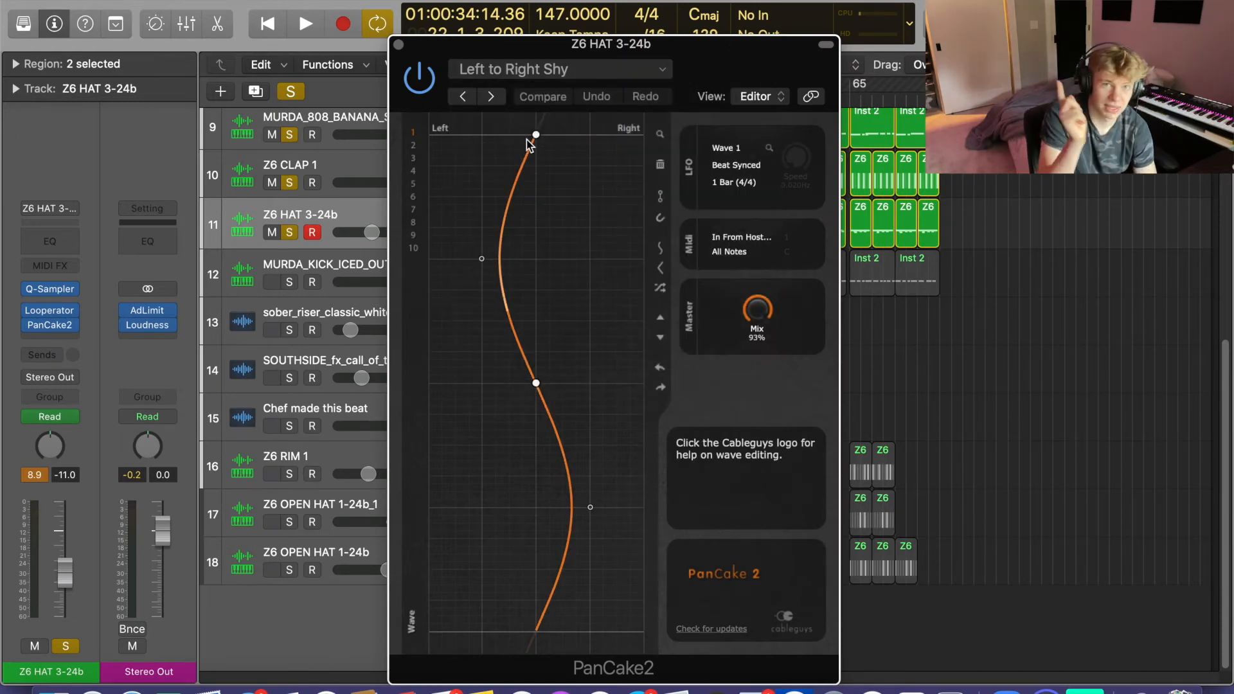
click(399, 43)
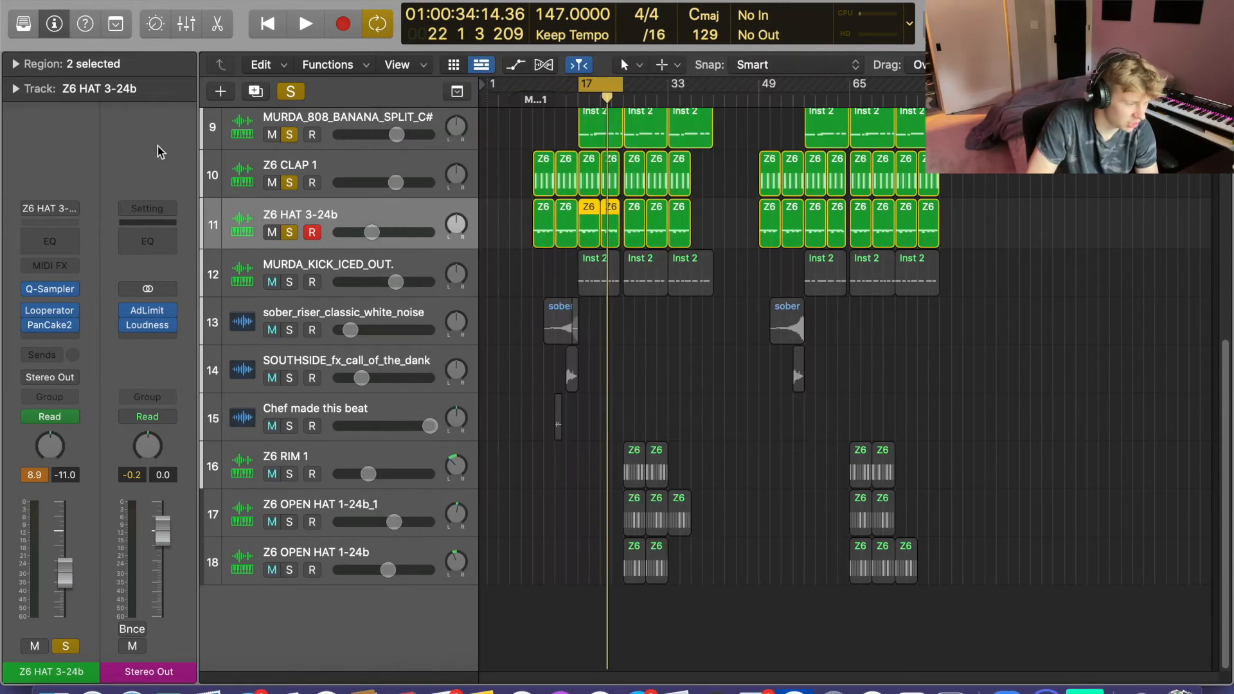
- Open Looperator on the hat track, examine its loop, filter and FX steps with a short playback, and close it
click(50, 310)
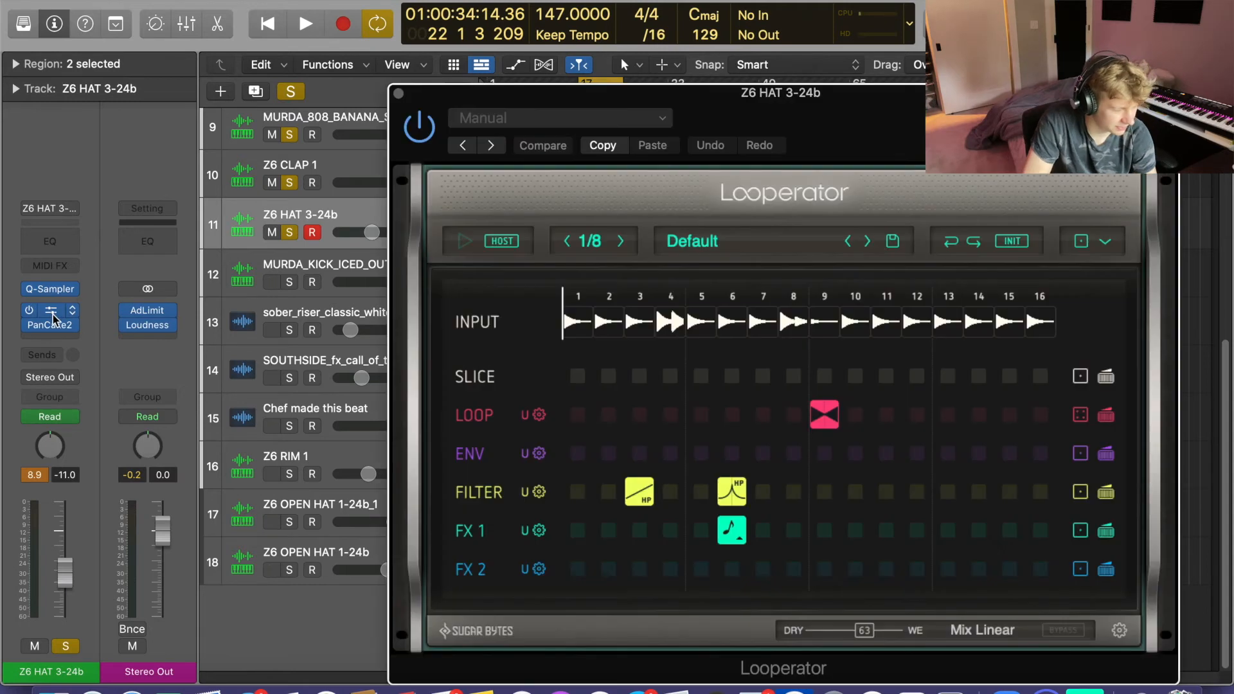
drag(964, 94, 933, 22)
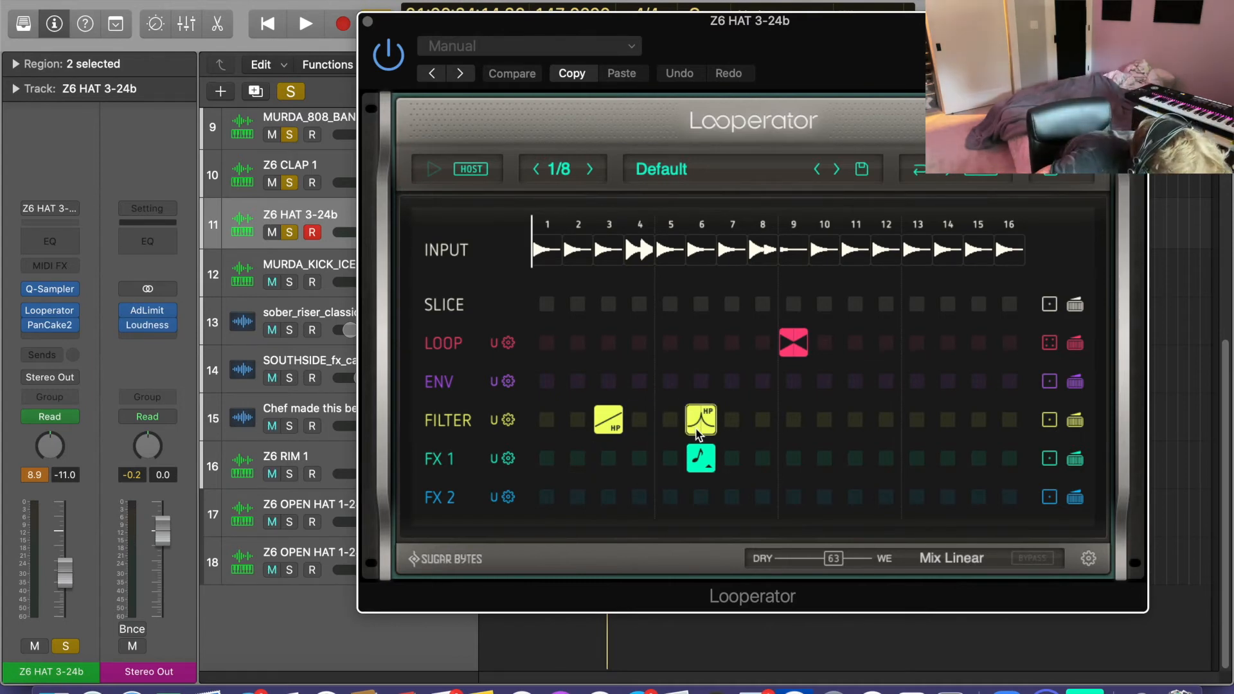
key(space)
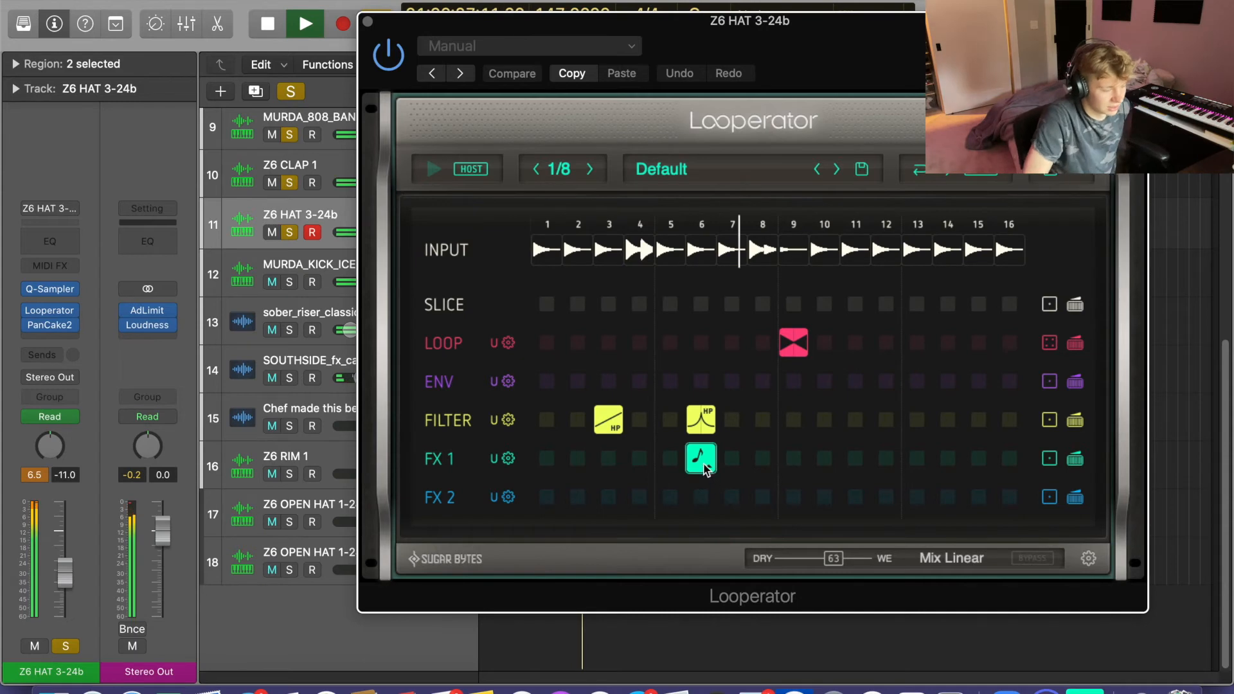
key(space)
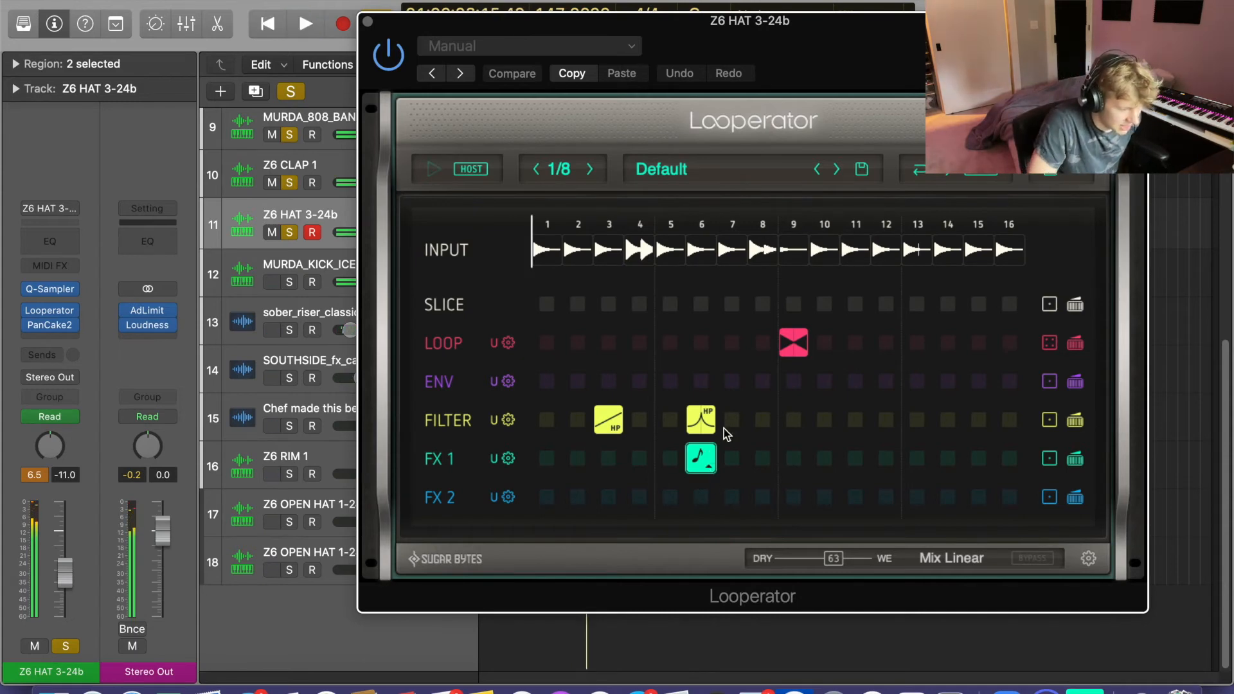
click(368, 24)
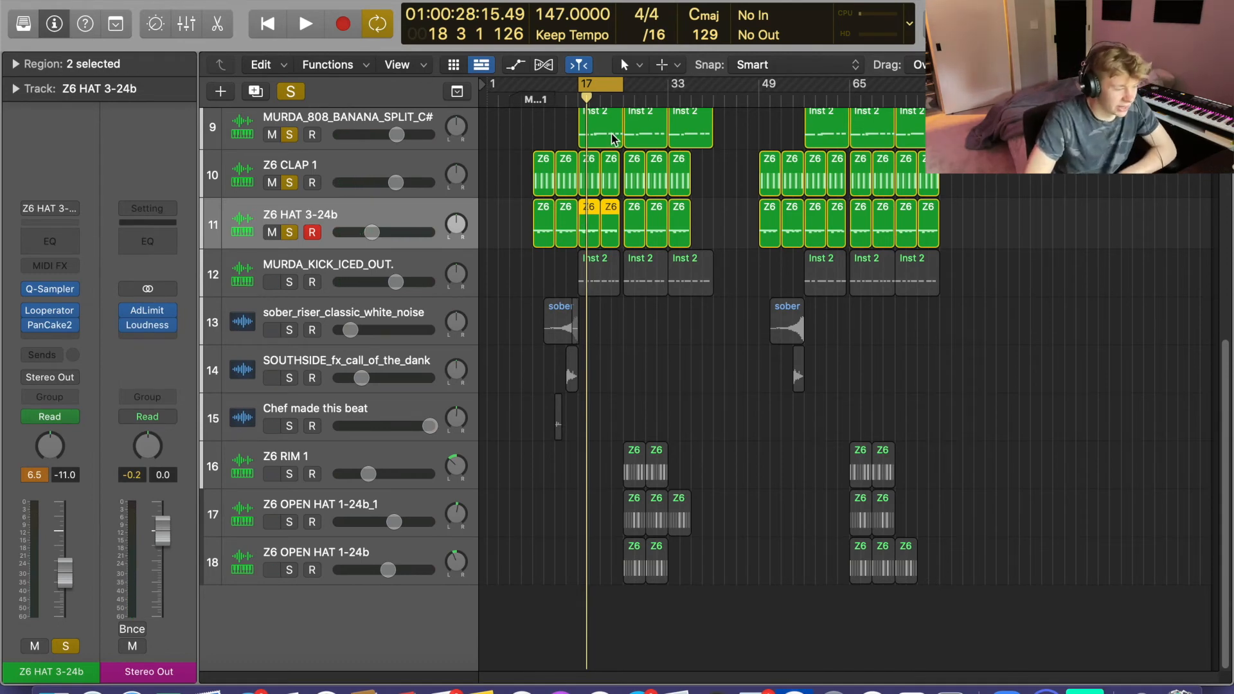
- Solo the MURDA_KICK_ICED_OUT. track and review its bar 17 region in the Piano Roll during playback, closing the editor
click(292, 278)
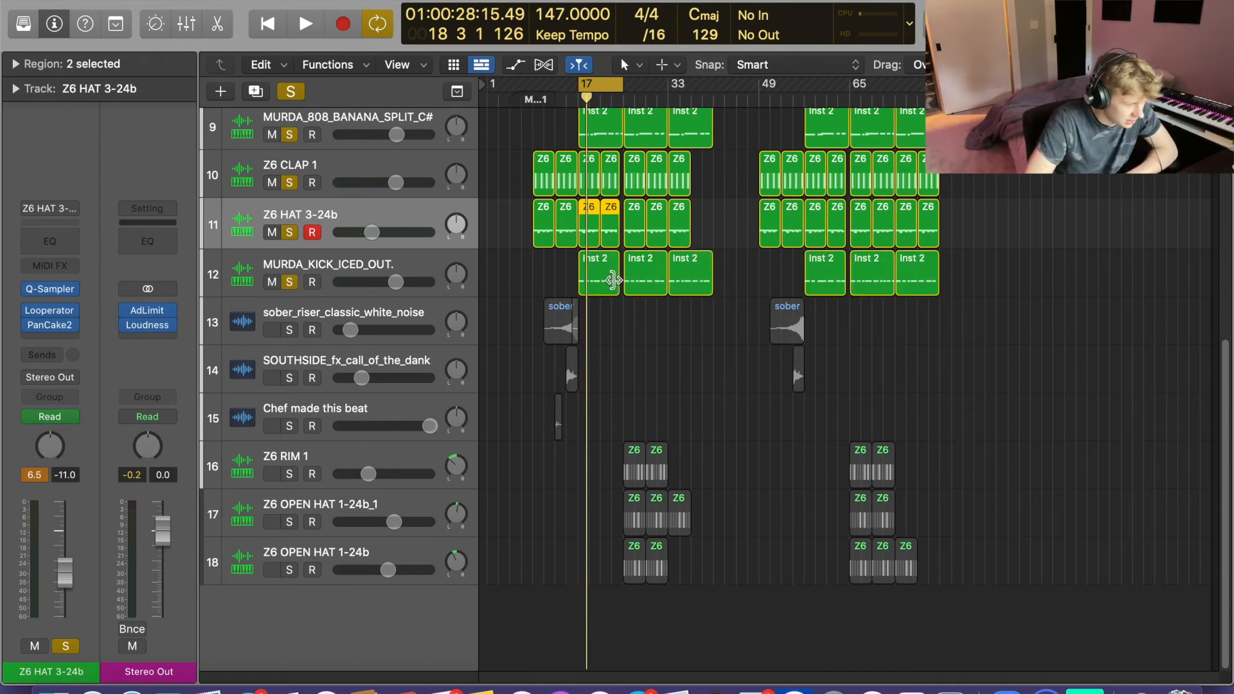
double_click(614, 283)
key(space)
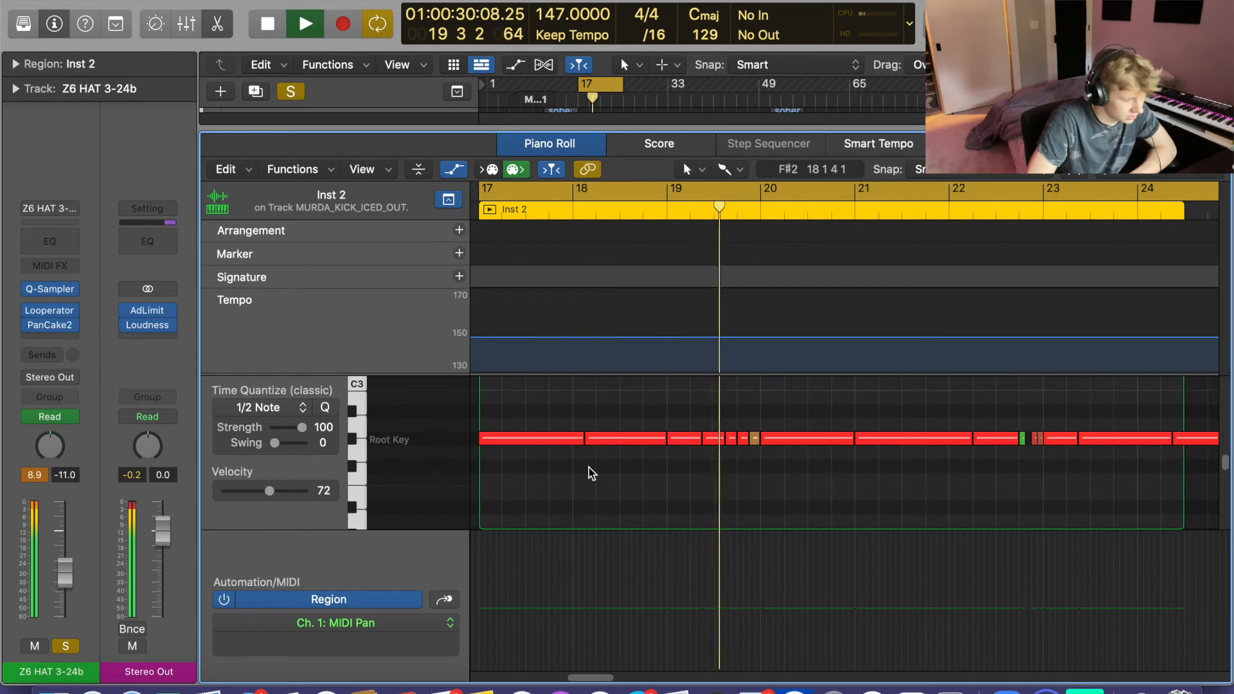
key(e)
key(space)
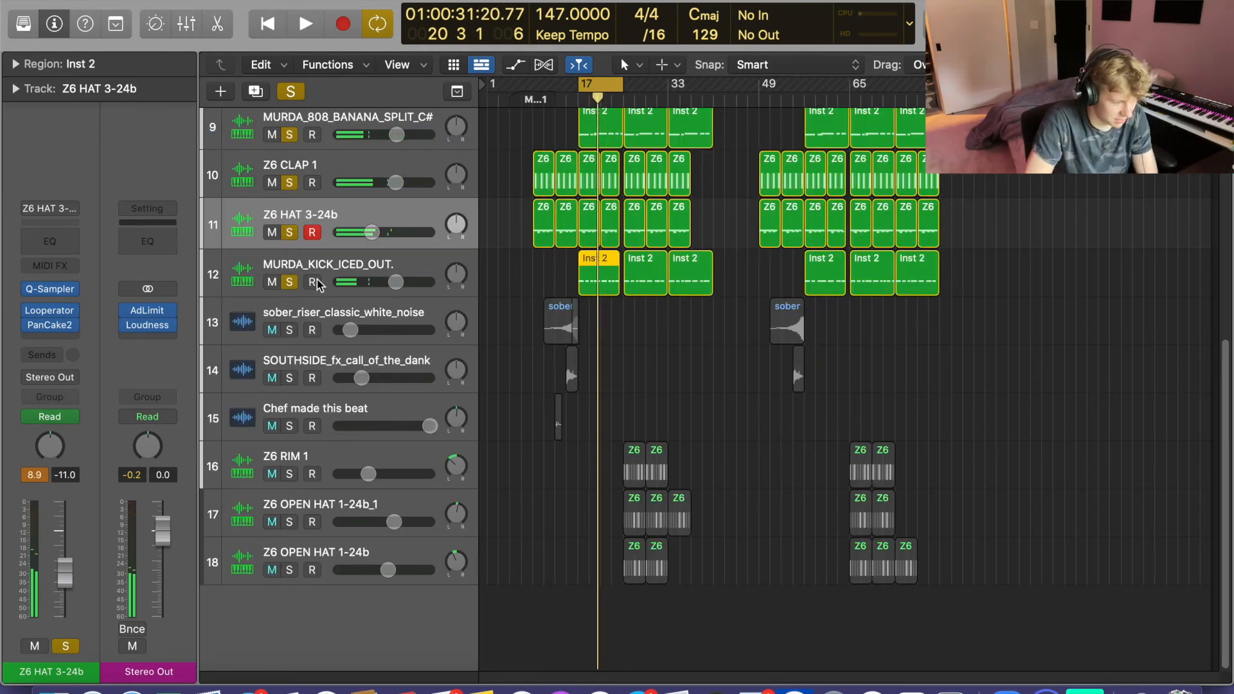
- Solo the Z6 RIM 1 track, move the cycle range to start at bar 25 and play that section
click(305, 342)
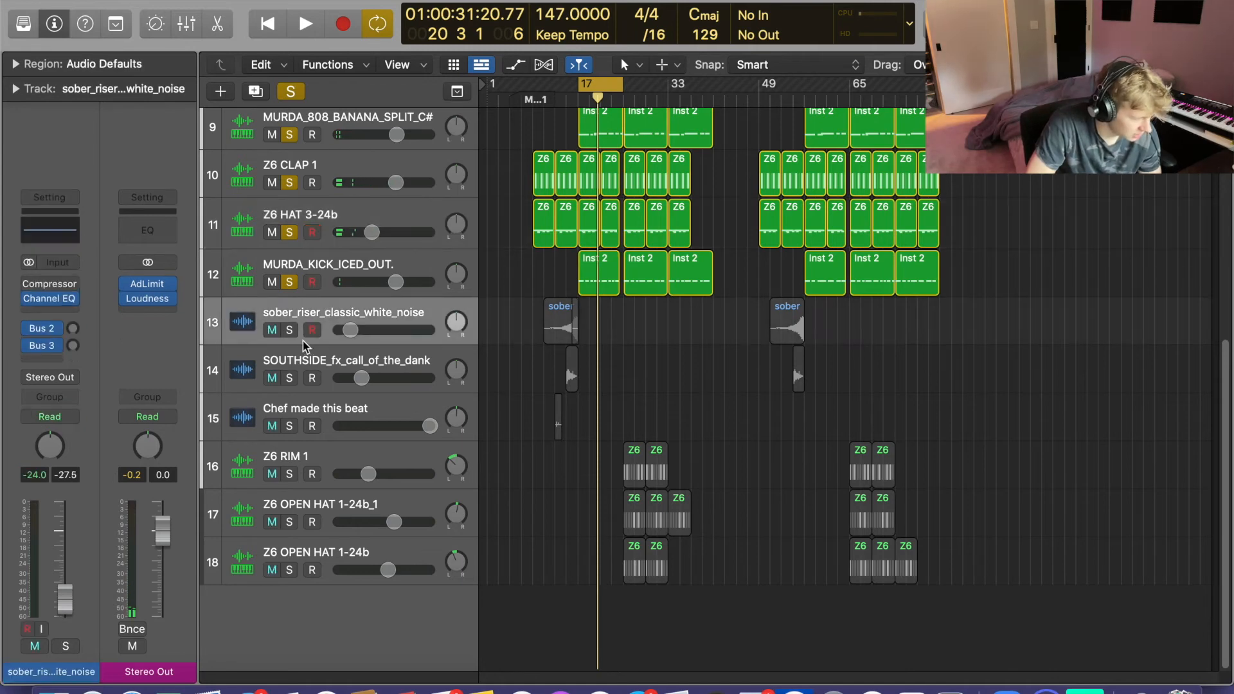
click(289, 474)
drag(606, 83, 633, 95)
key(space)
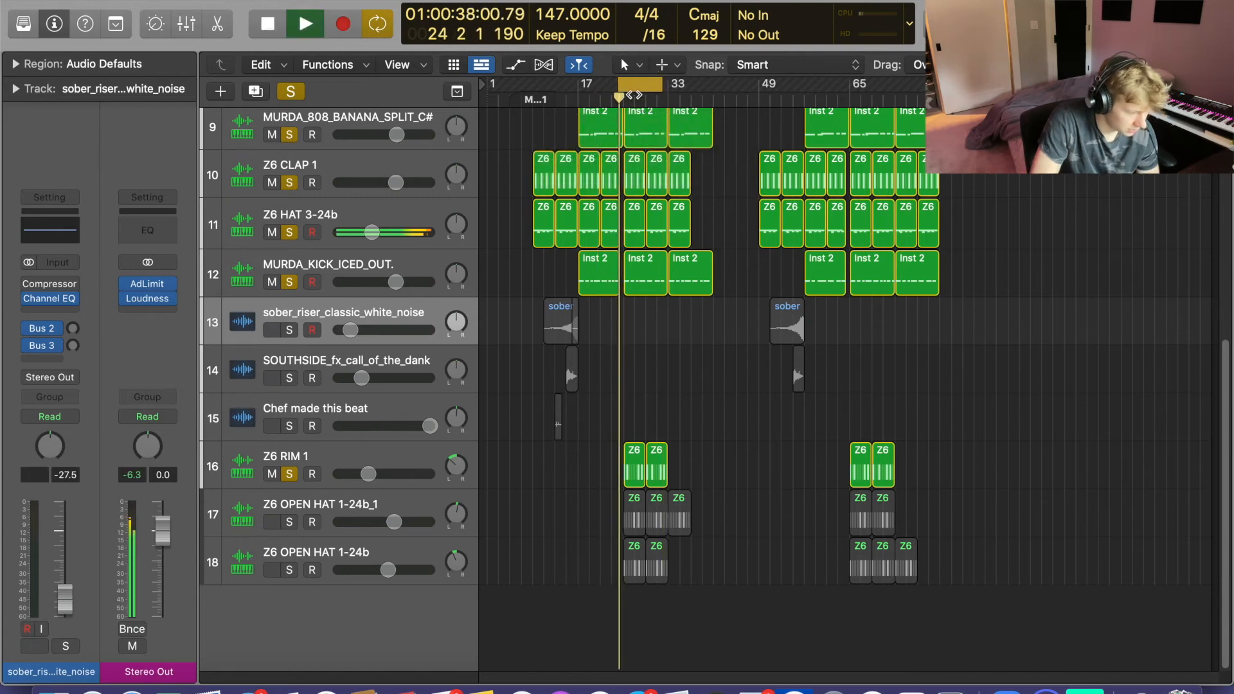
key(space)
drag(636, 85, 641, 88)
key(space)
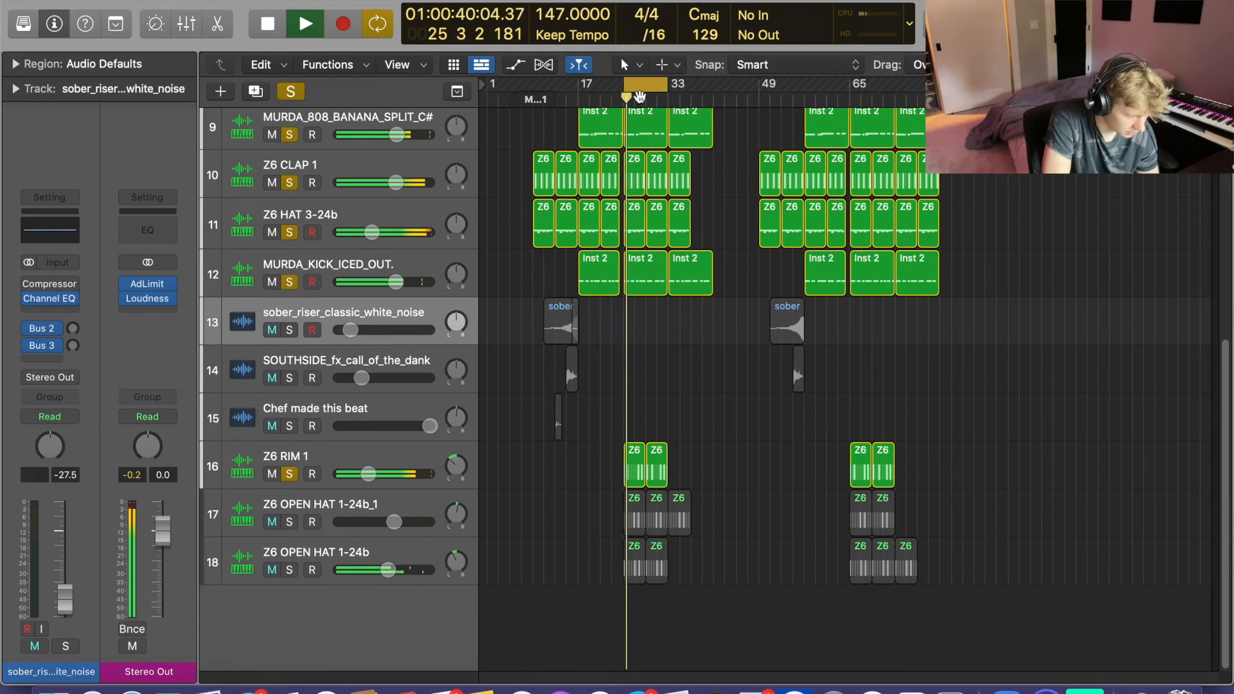
- Open the first Z6 RIM 1 region at bar 25 in the Step Sequencer during playback to view its pattern
click(631, 446)
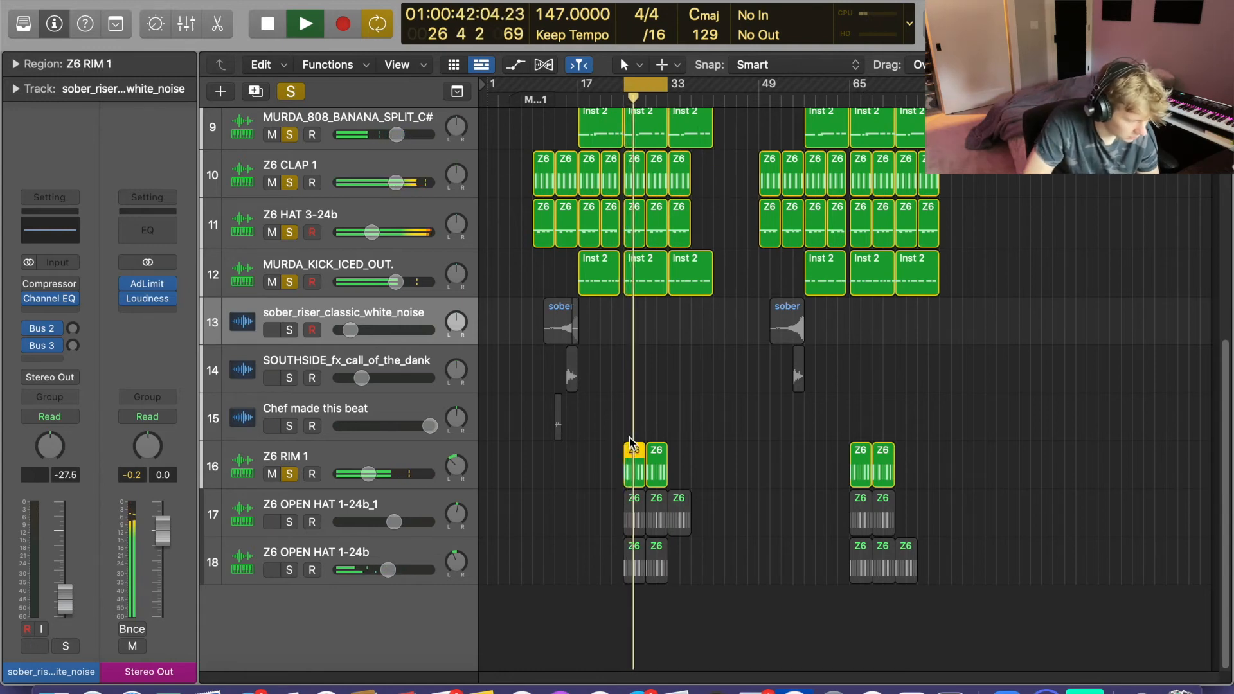
click(635, 445)
double_click(635, 452)
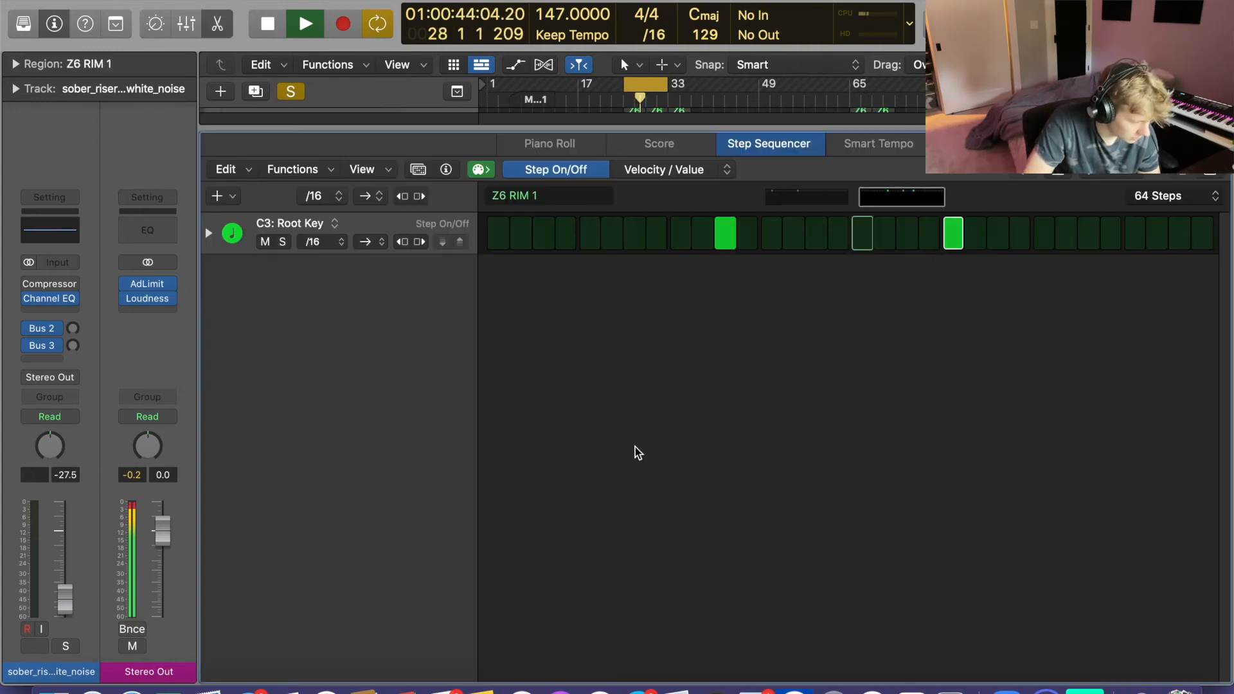
- Close the Step Sequencer, clear all solos, solo Z6 RIM 1 alone for a moment and unsolo it
key(e)
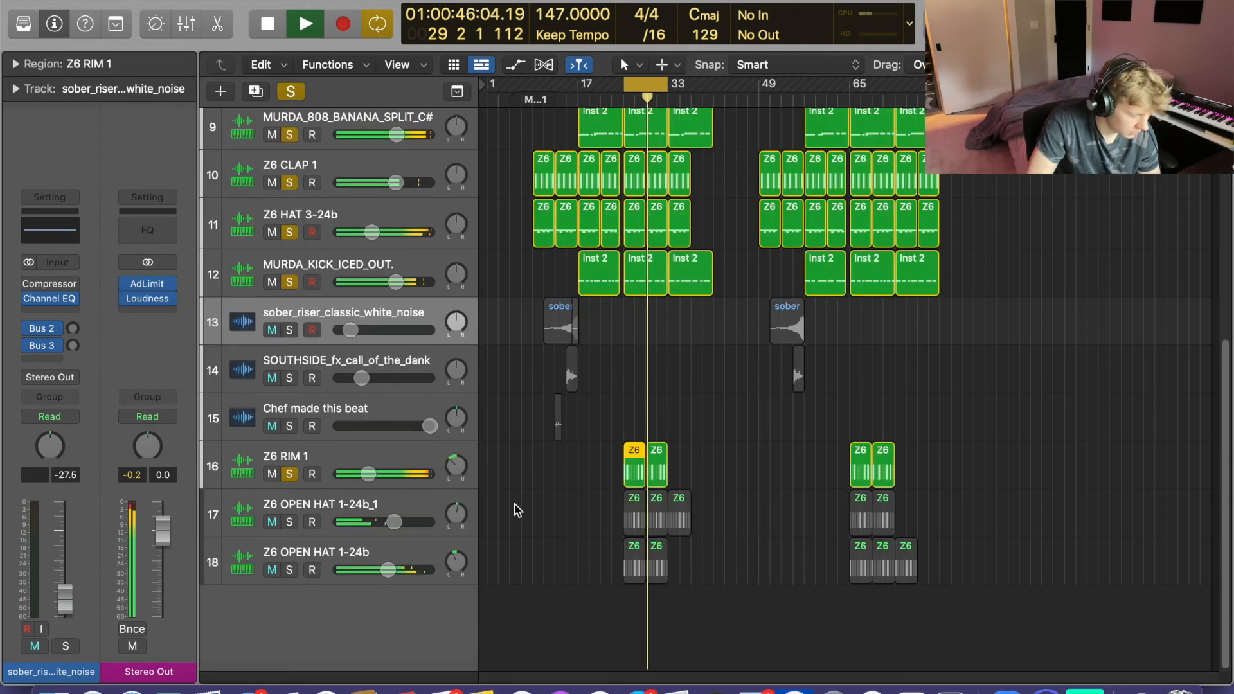
click(261, 64)
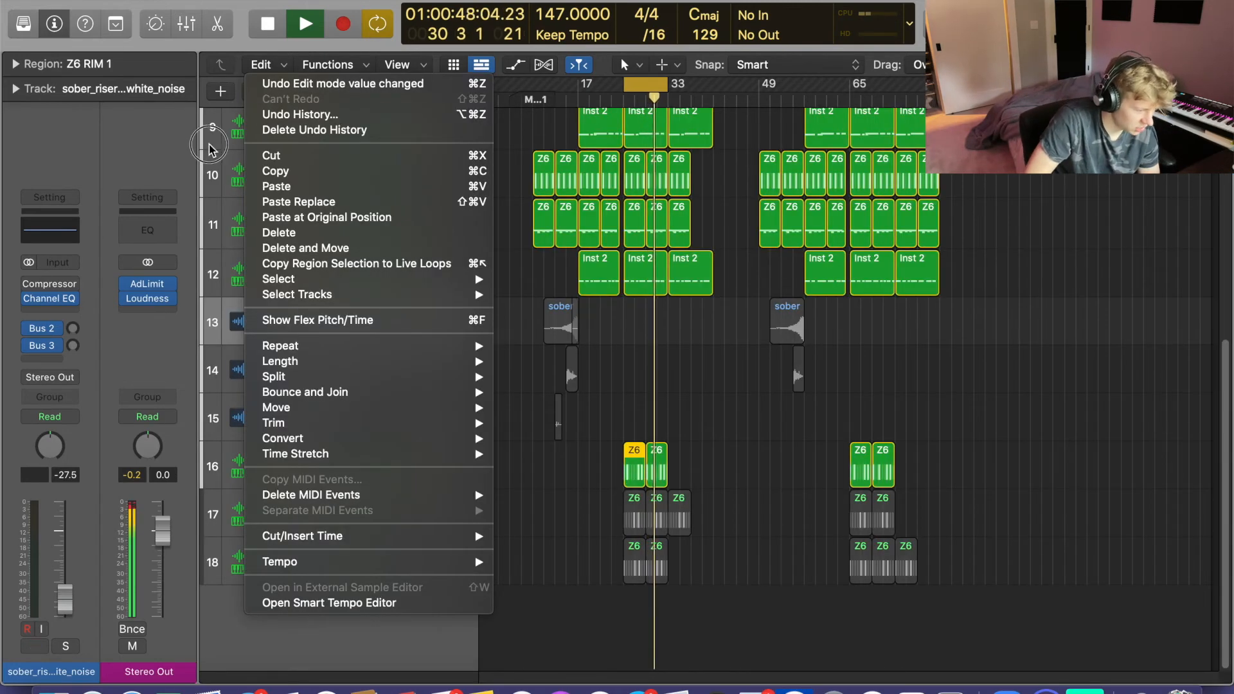
click(132, 147)
click(291, 92)
click(289, 473)
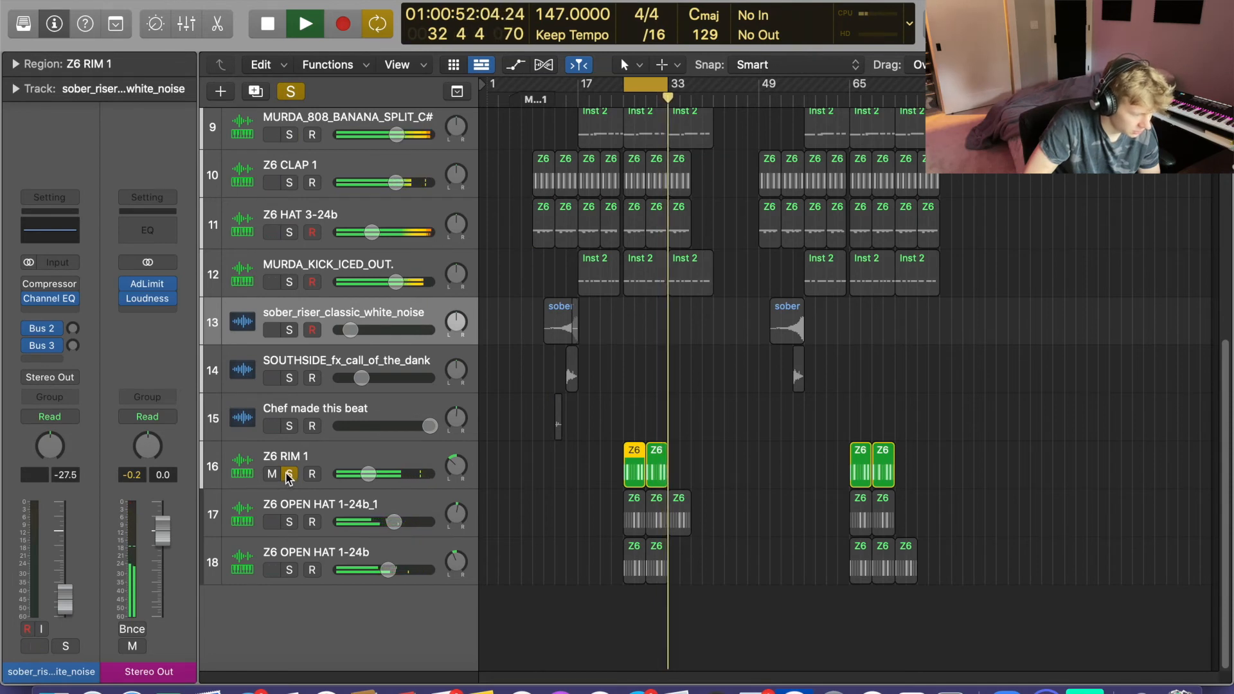
click(287, 476)
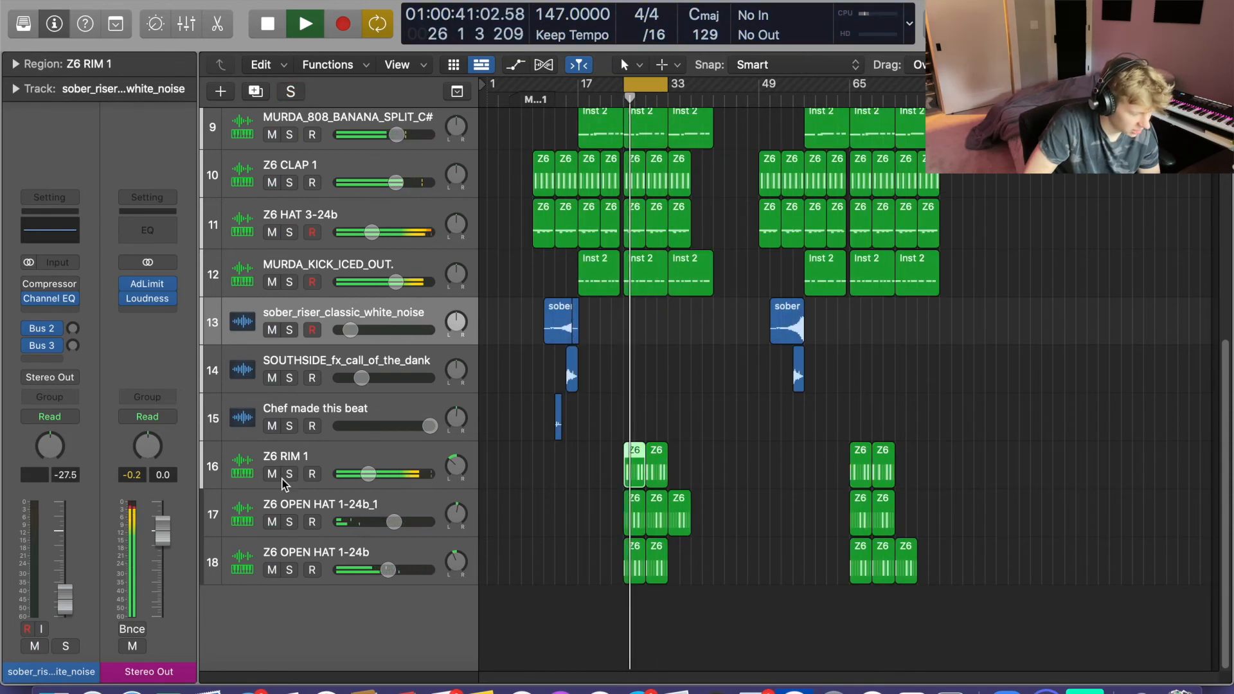
- Solo the Z6 OPEN HAT 1-24b_1 track, view its bar 25 region's pattern in the Step Sequencer, and close the editor and stop playback
click(290, 522)
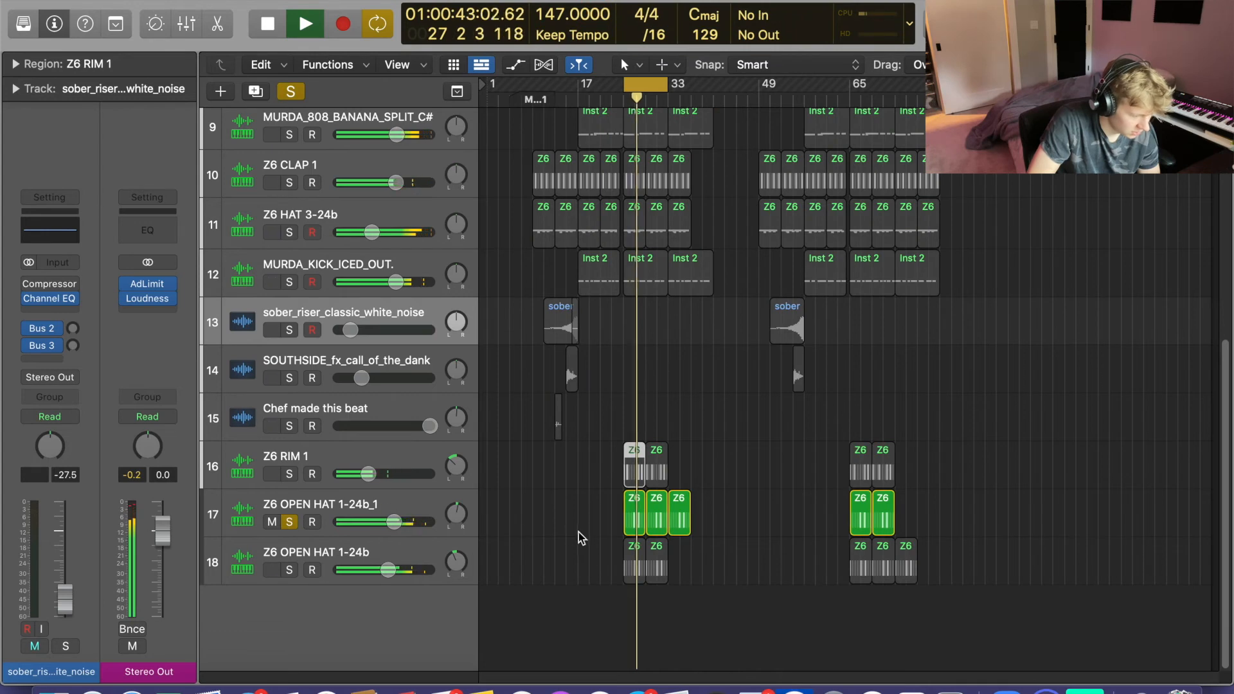
double_click(640, 521)
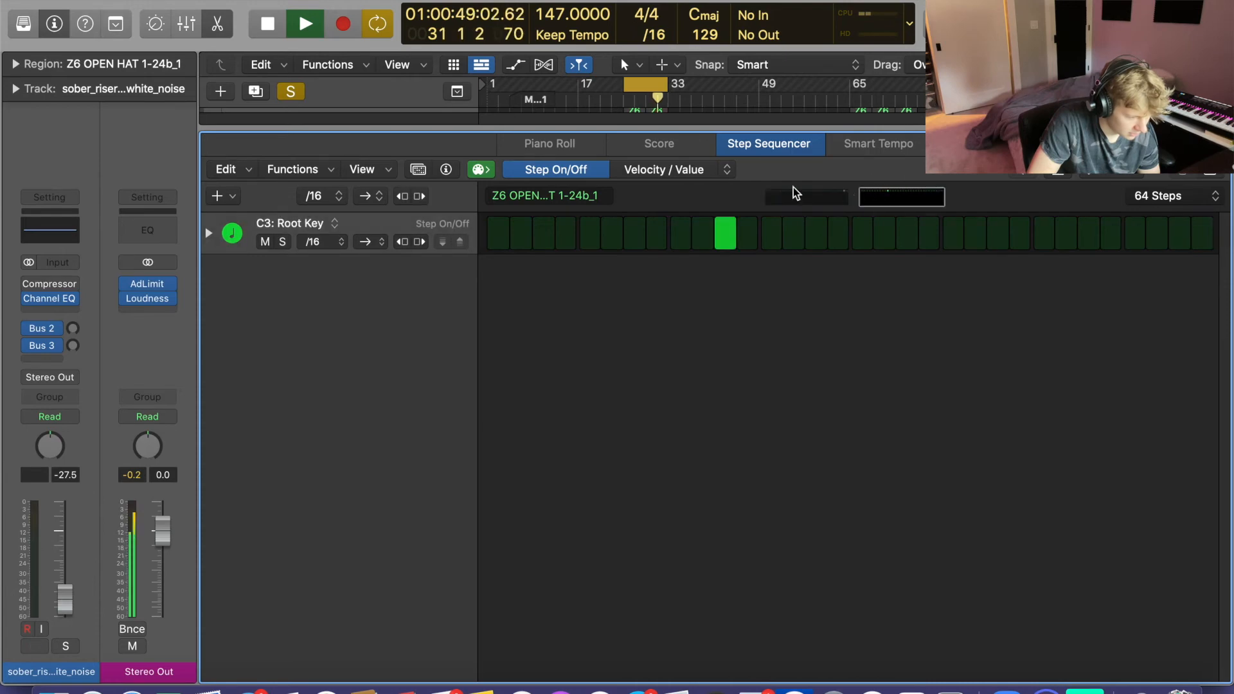
key(e)
key(space)
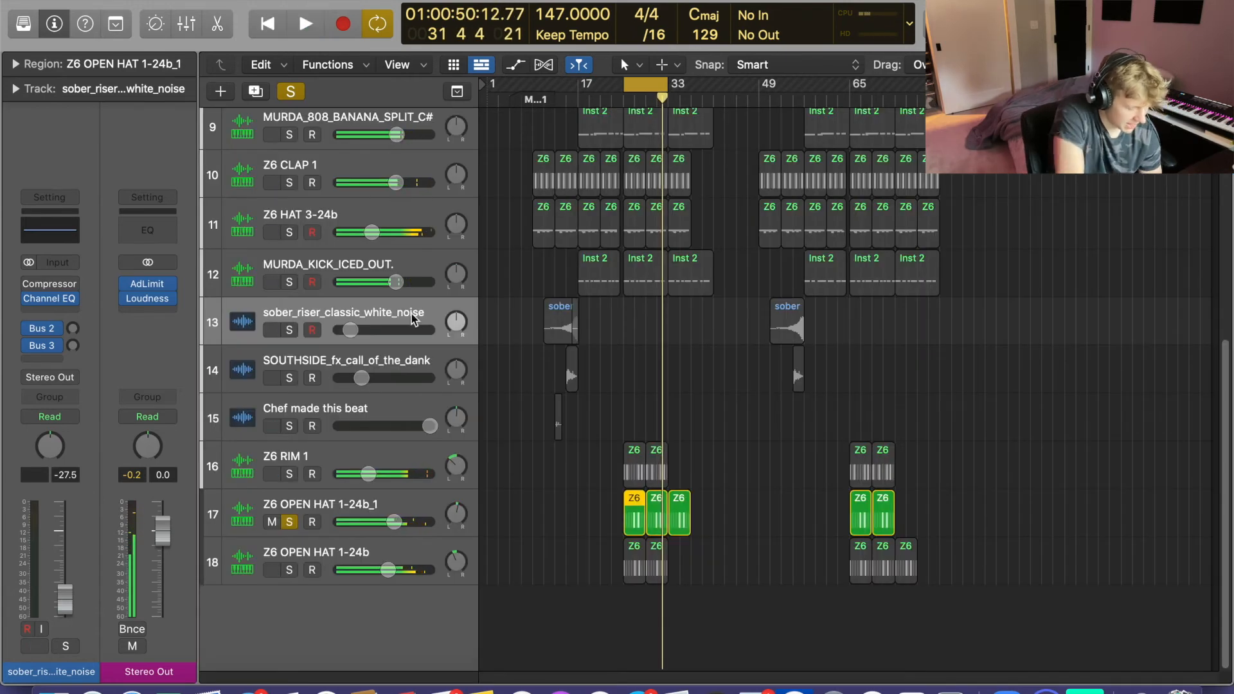
- Solo the Z6 OPEN HAT 1-24b track too and view its bar 25 region's pattern in the Step Sequencer, closing the editor
click(290, 574)
click(630, 551)
key(e)
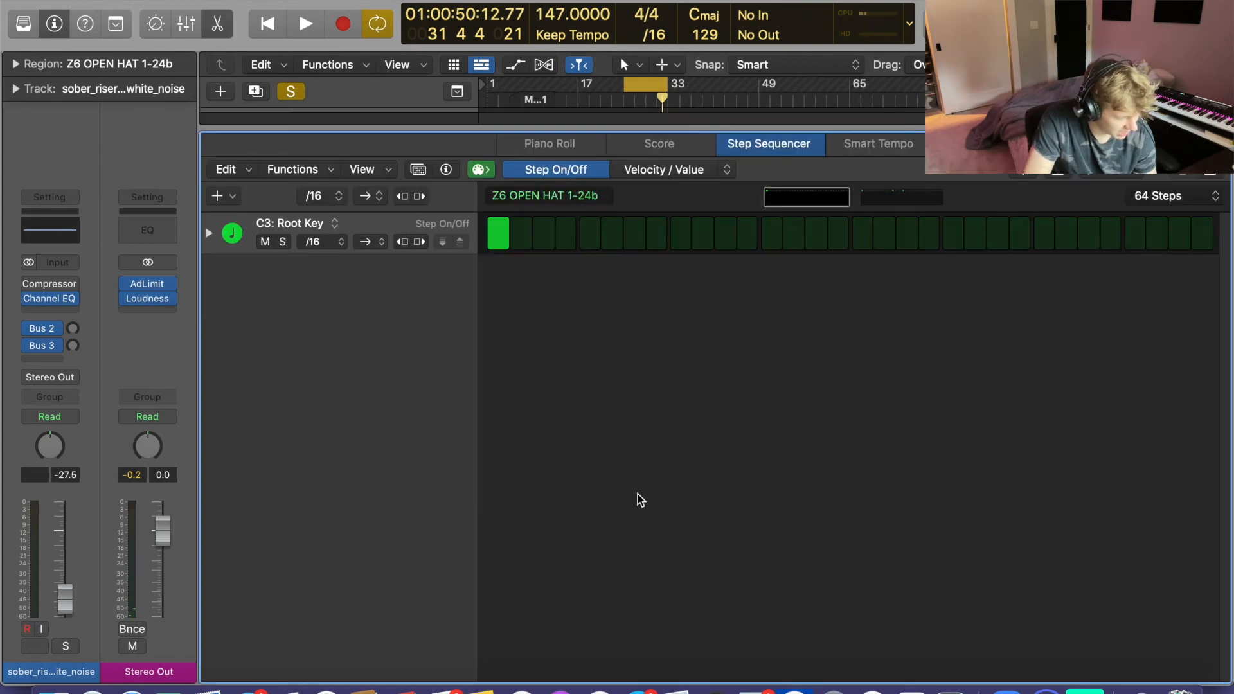
key(e)
- Play the two soloed open hat tracks together, then clear all solos to hear the full mix and stop playback
key(space)
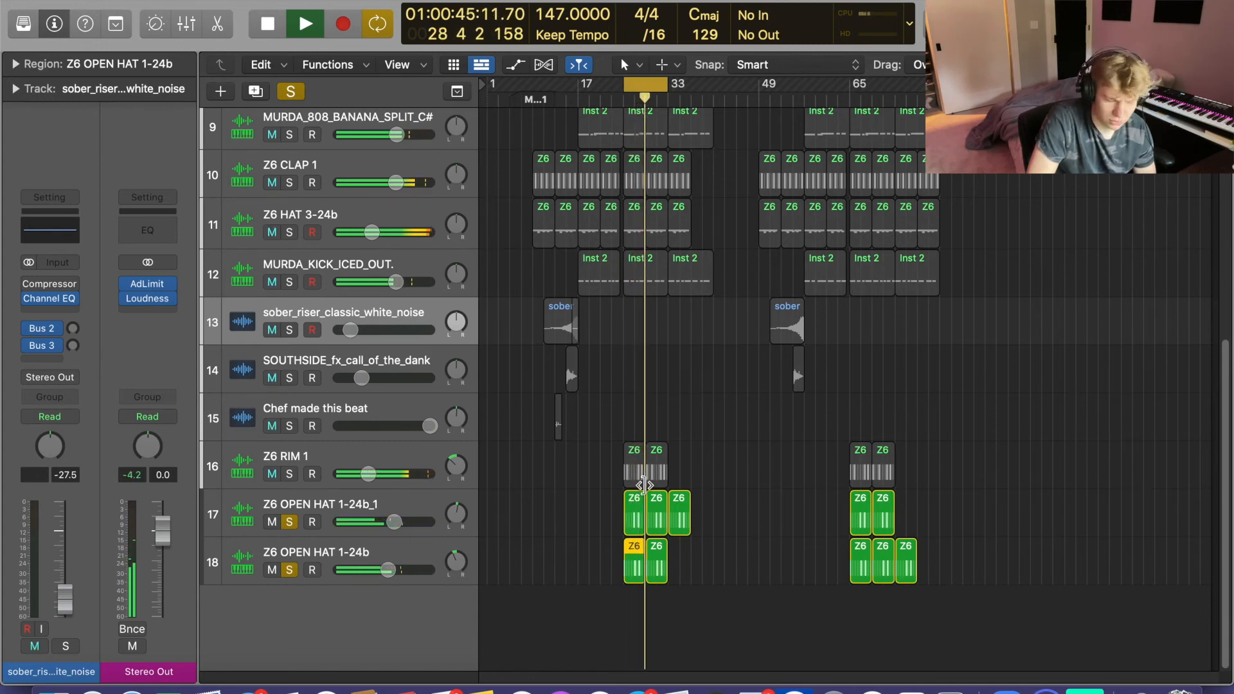
click(289, 92)
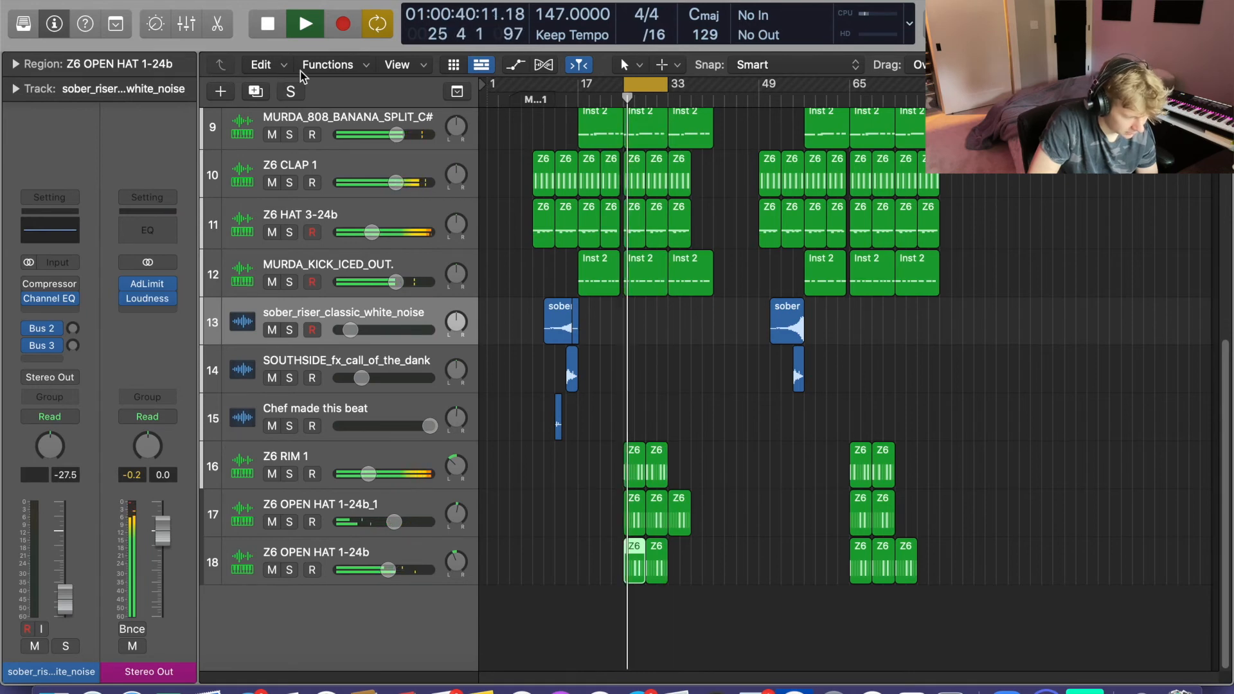
key(space)
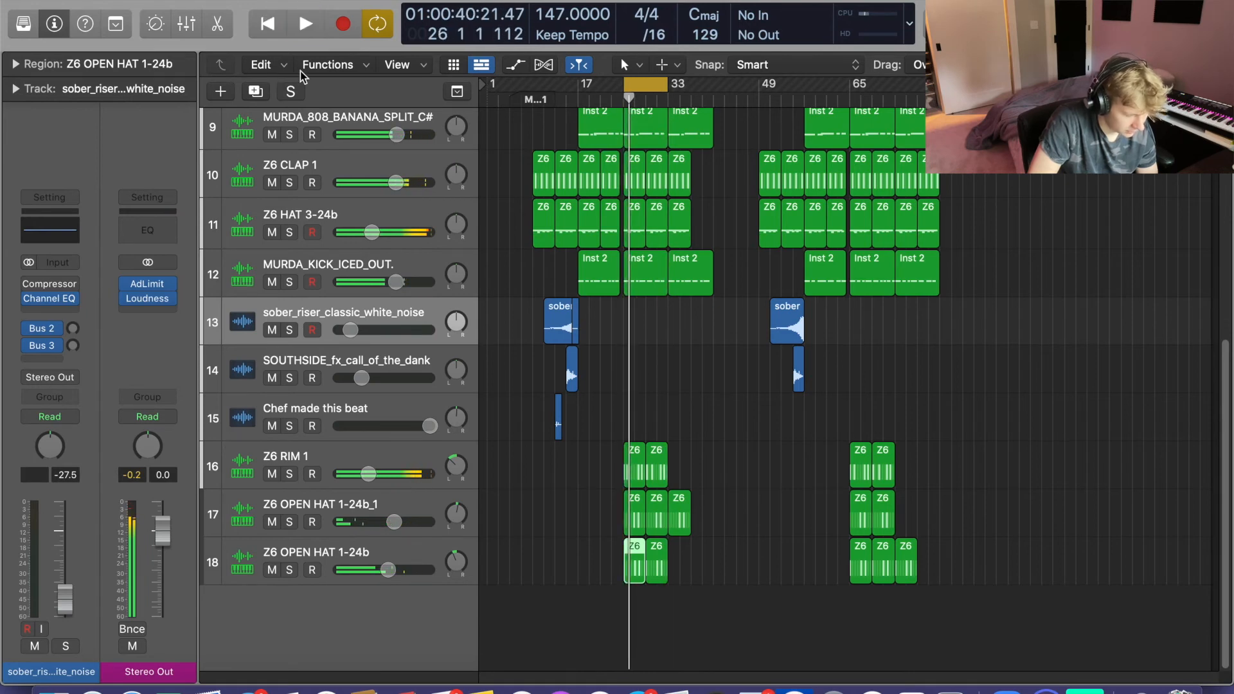
- Solo the sober_riser_classic_white_noise track, move the cycle range back to about bars 10 to 18 and play the riser
click(288, 330)
drag(651, 85, 566, 90)
key(space)
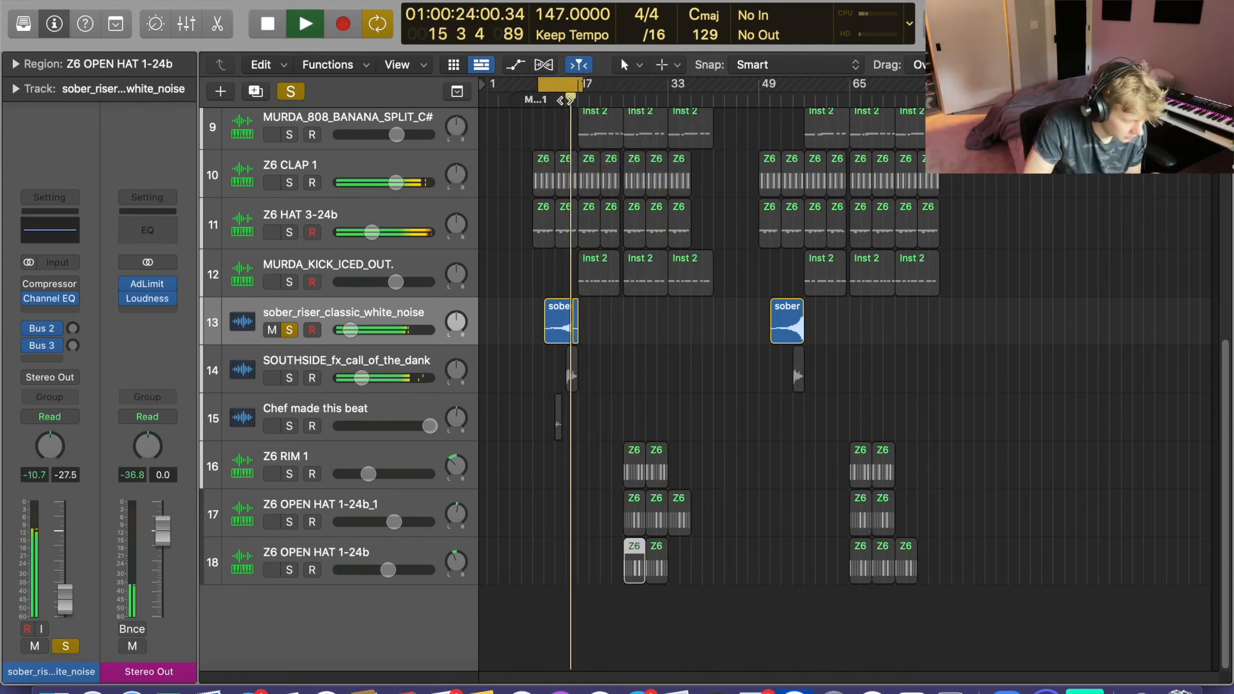
key(space)
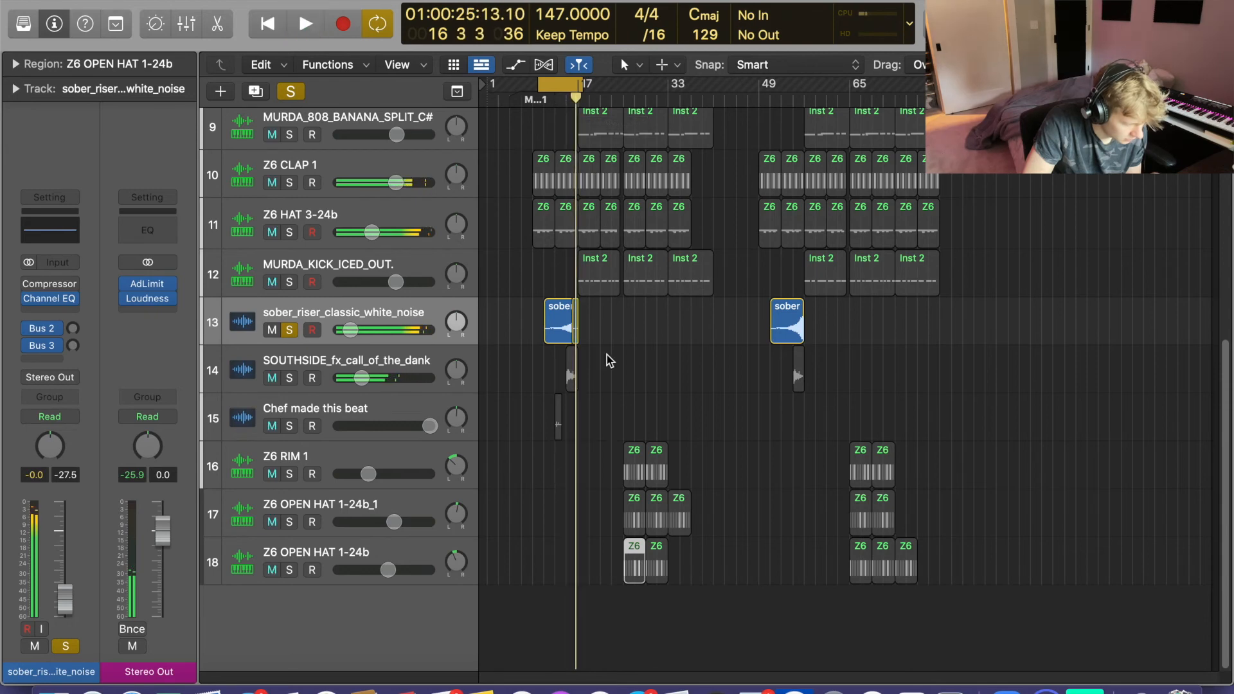
key(super+Right)
key(super+Right)
key(super+Right)
key(super+Right)
scroll(610, 361, left, 5)
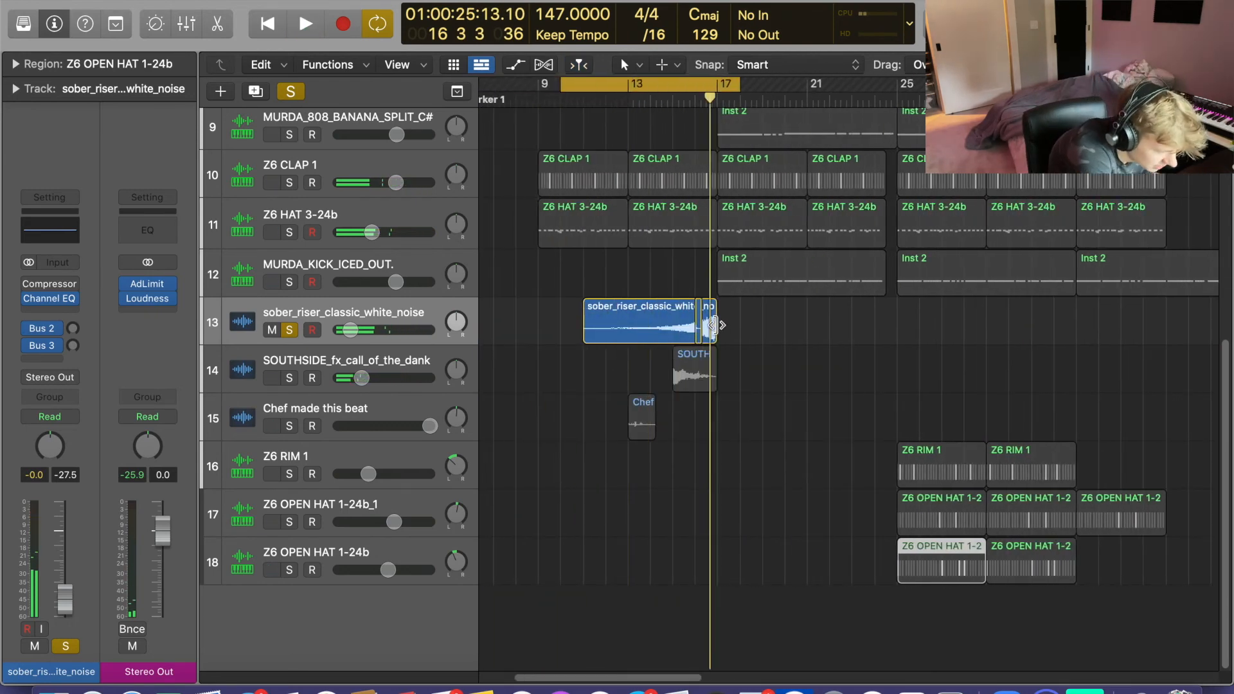
key(Delete)
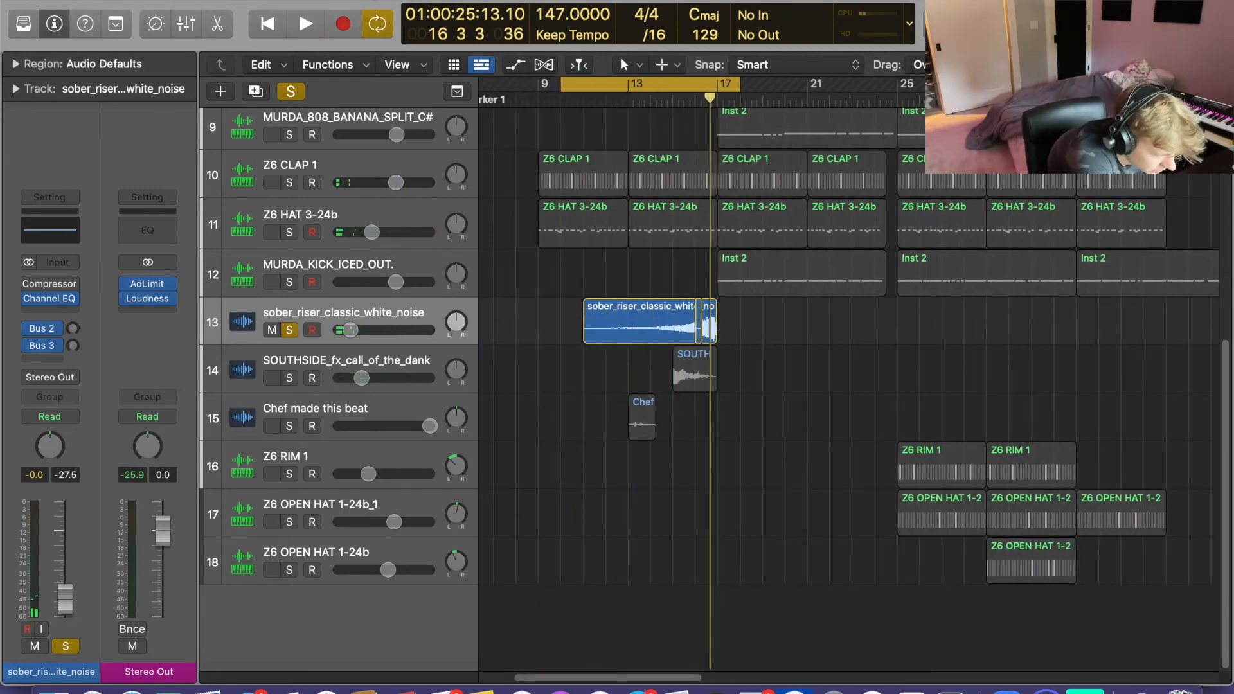
click(157, 0)
click(193, 0)
click(979, 360)
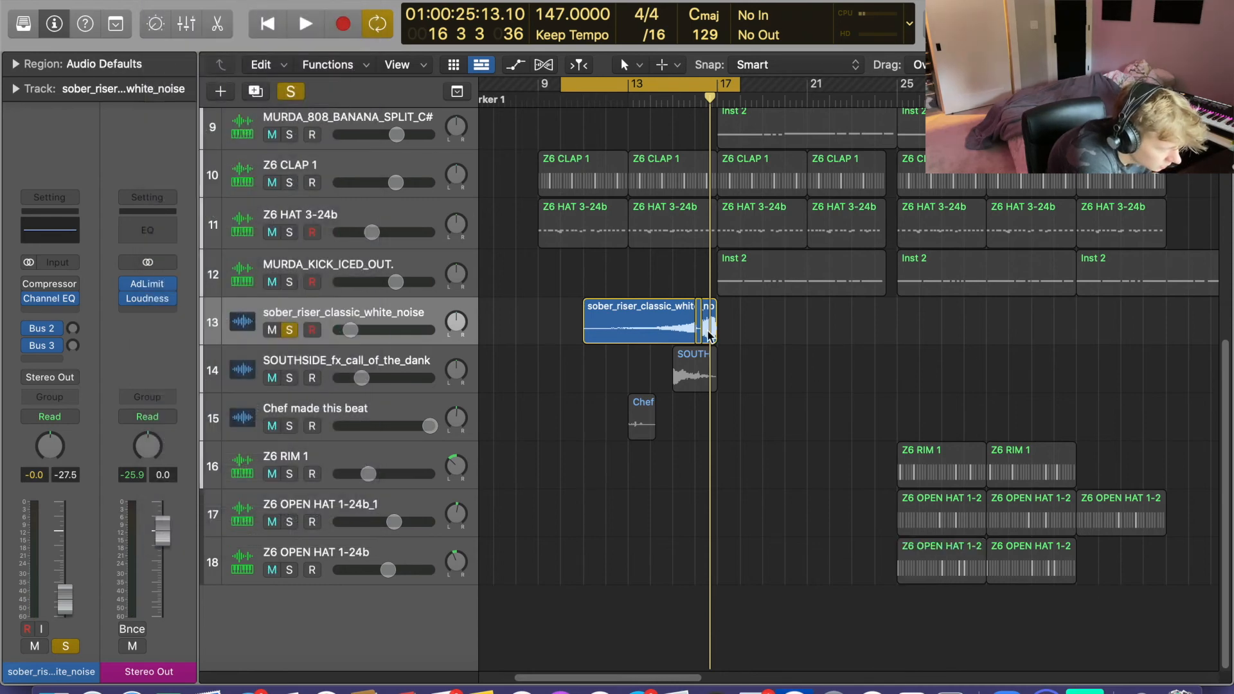
- Delete the short extra piece at the end of the first white noise riser, play the result and move the cycle range to bars 9–17
click(698, 326)
key(Delete)
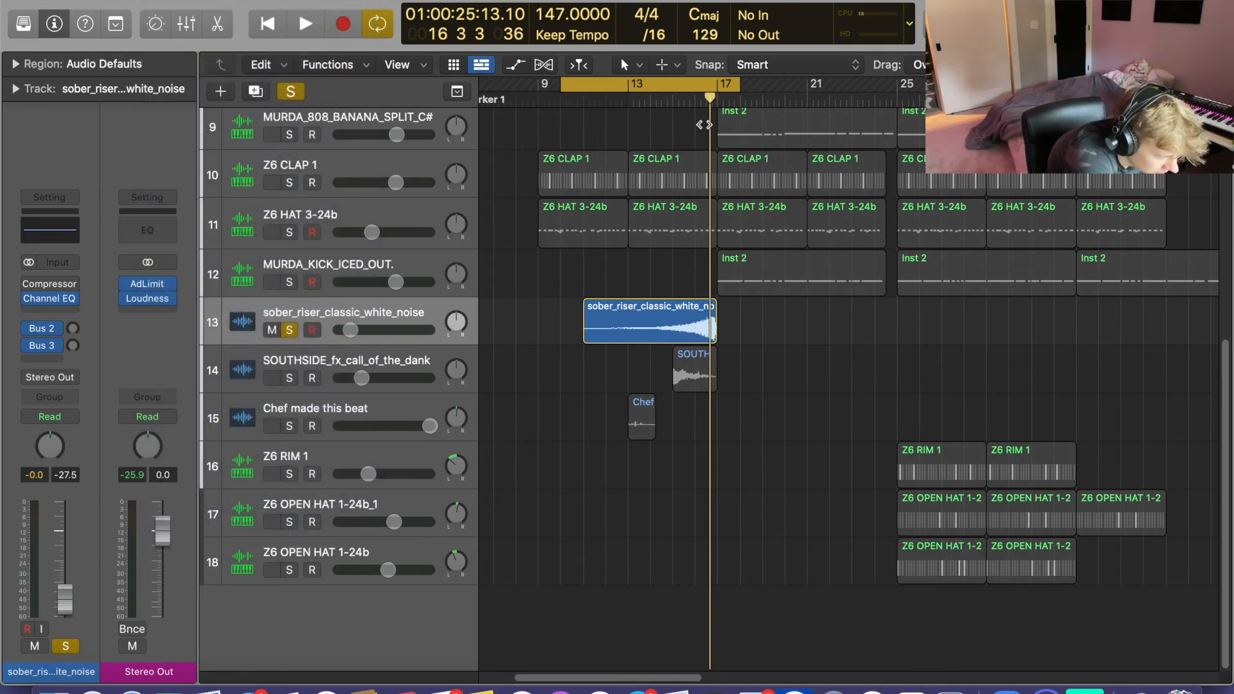
key(space)
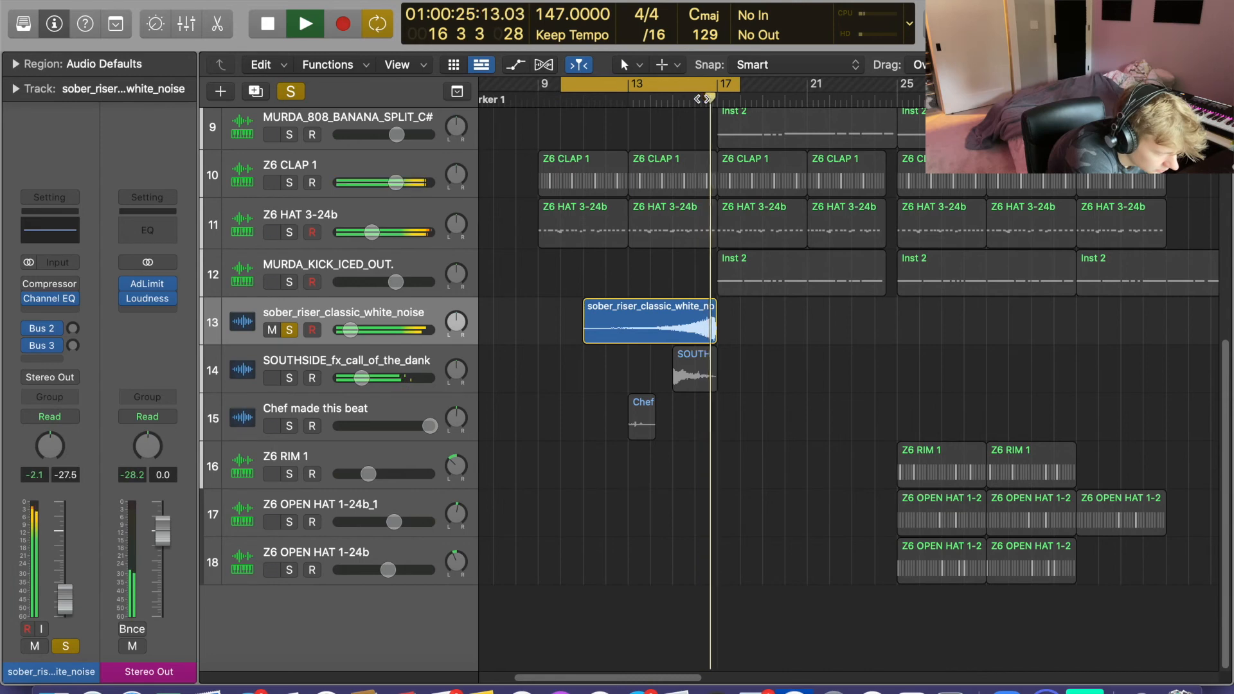
key(space)
drag(736, 86, 722, 85)
- Solo the SOUTHSIDE_fx_call_of_the_dank track, shorten the cycle range to its region before bar 17, and play it, turning cycling off
click(290, 427)
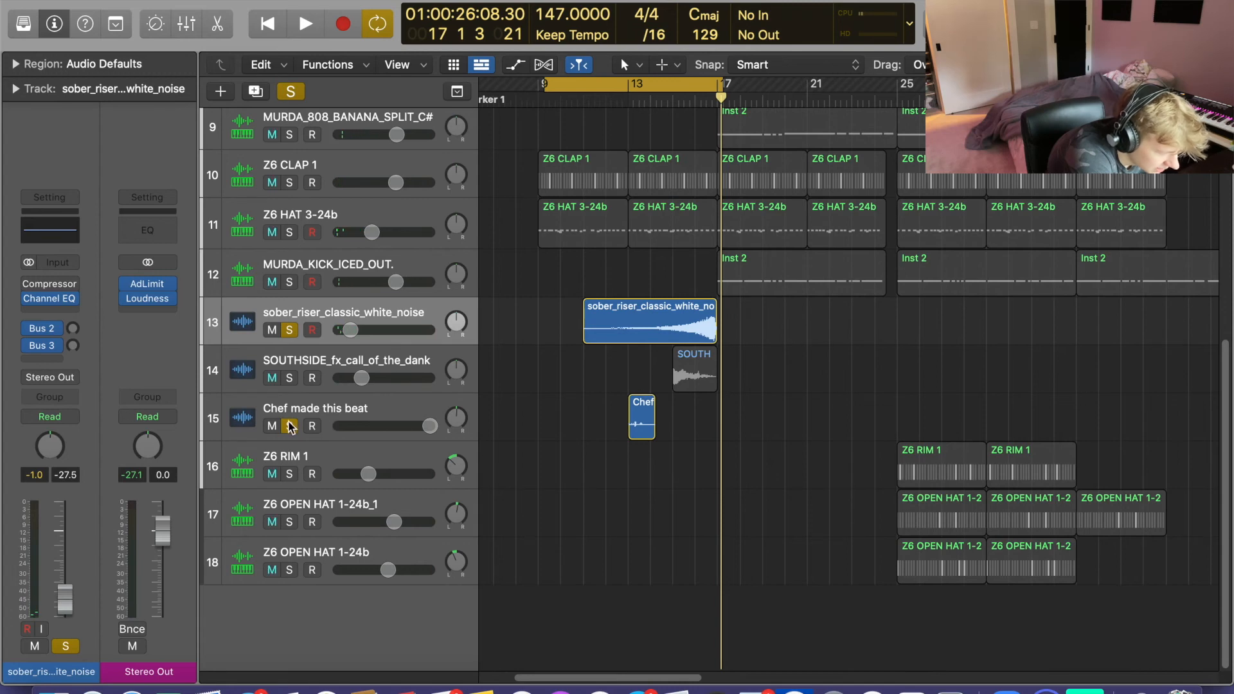
click(291, 427)
click(289, 378)
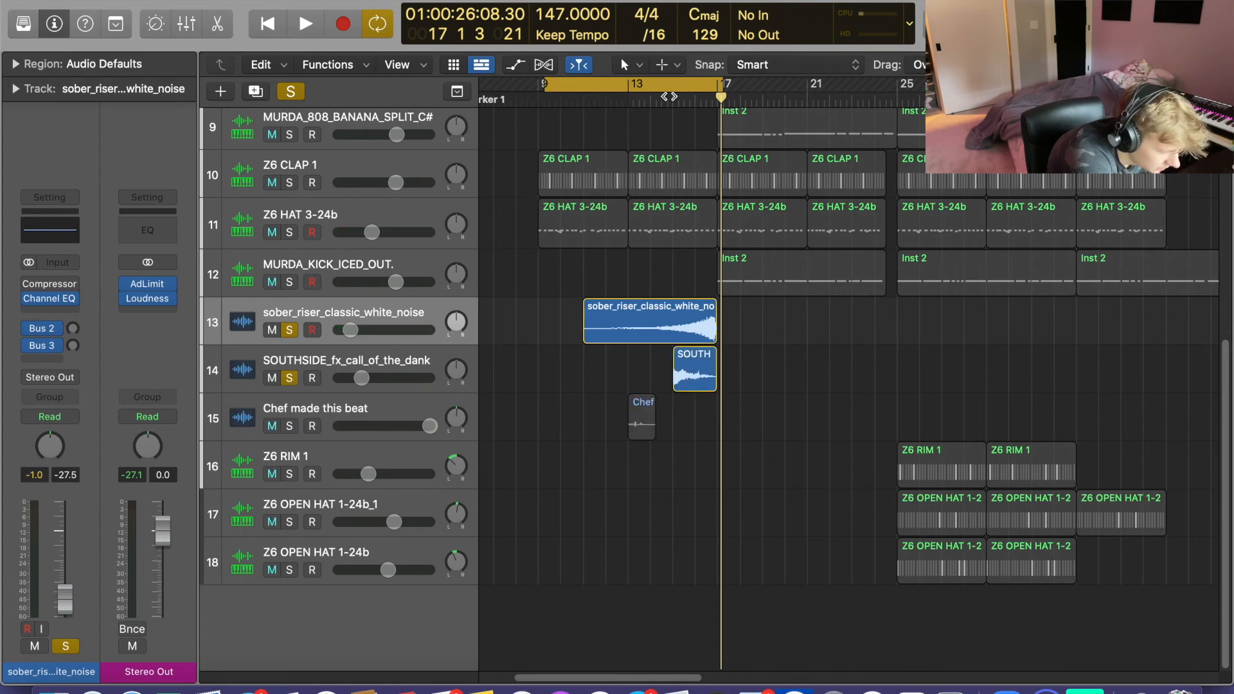
drag(546, 92, 701, 88)
key(space)
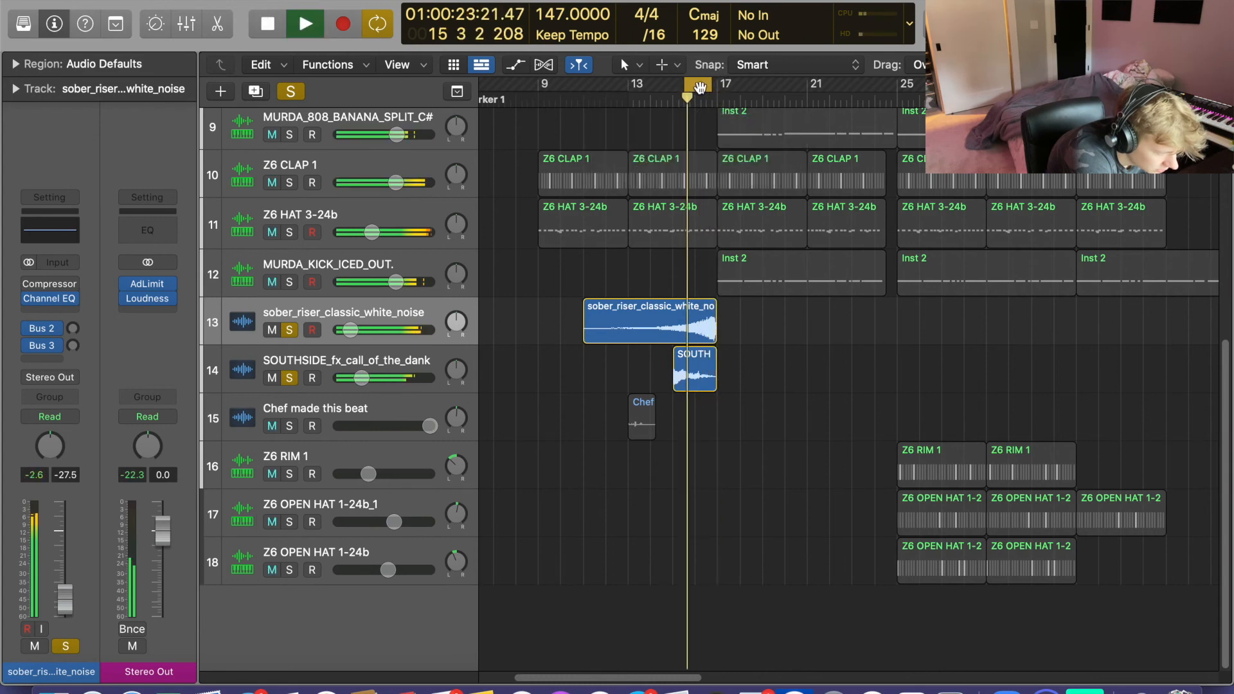
click(700, 87)
click(278, 29)
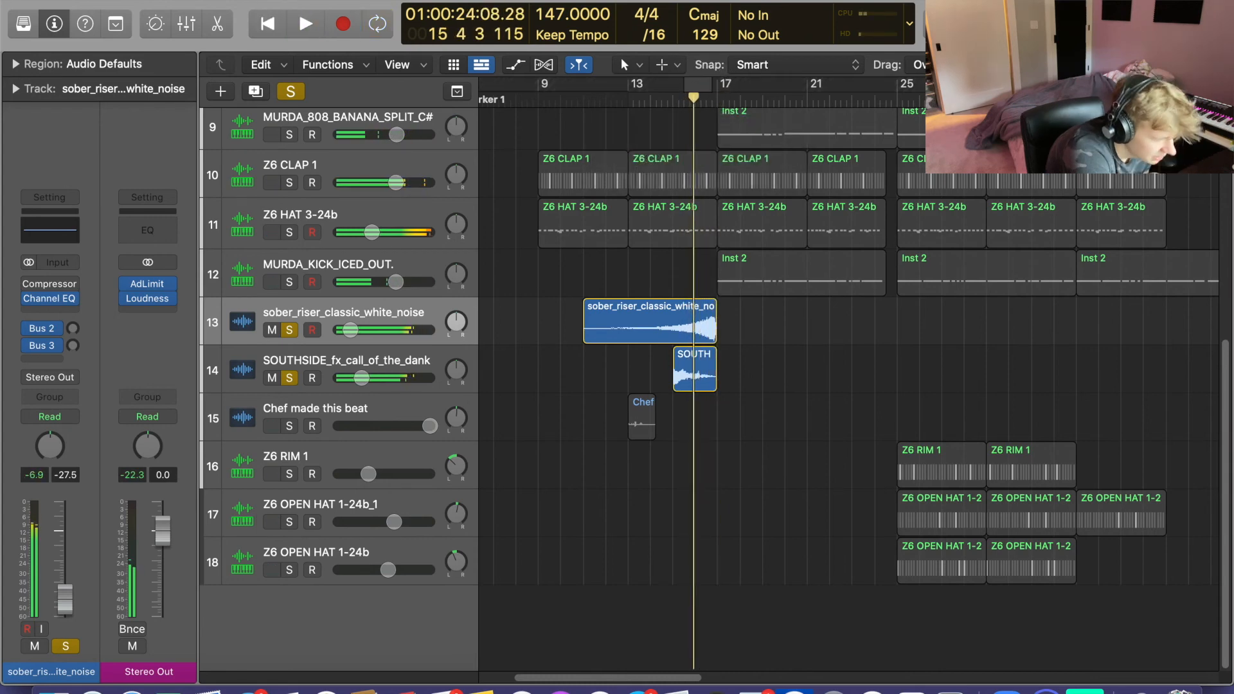
- Return the playhead to bar 1 and clear all solos so every track is audible
click(278, 27)
click(291, 92)
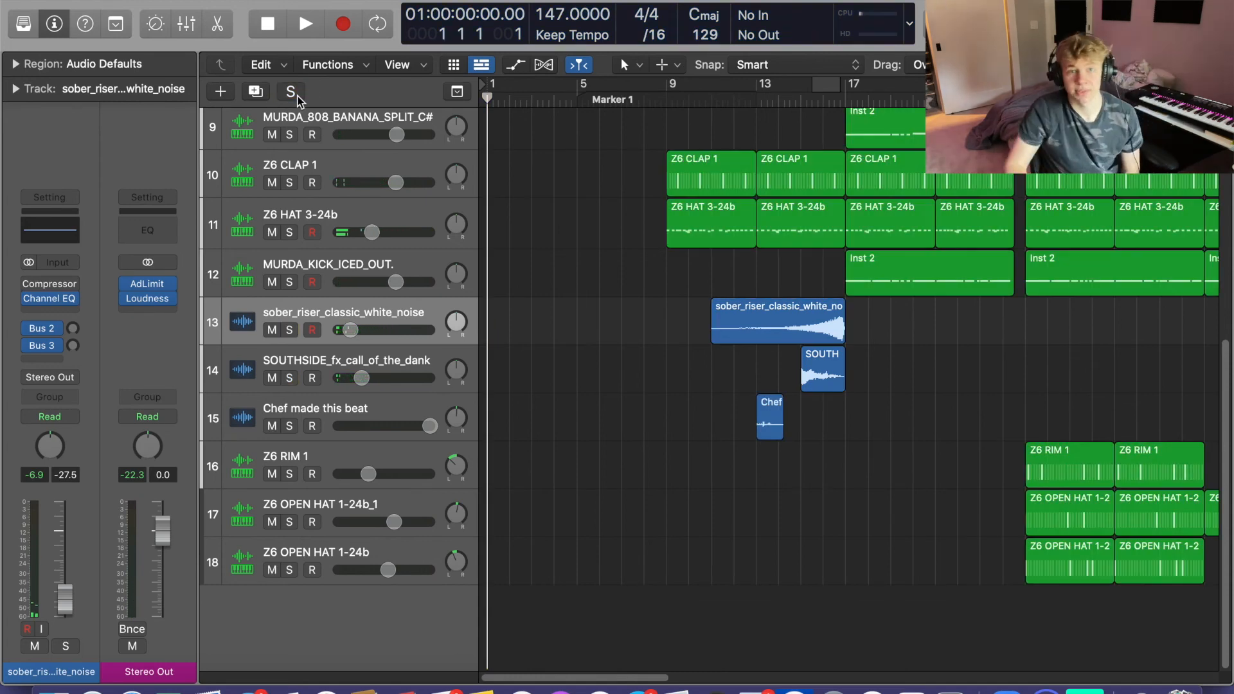
scroll(647, 396, up, 8)
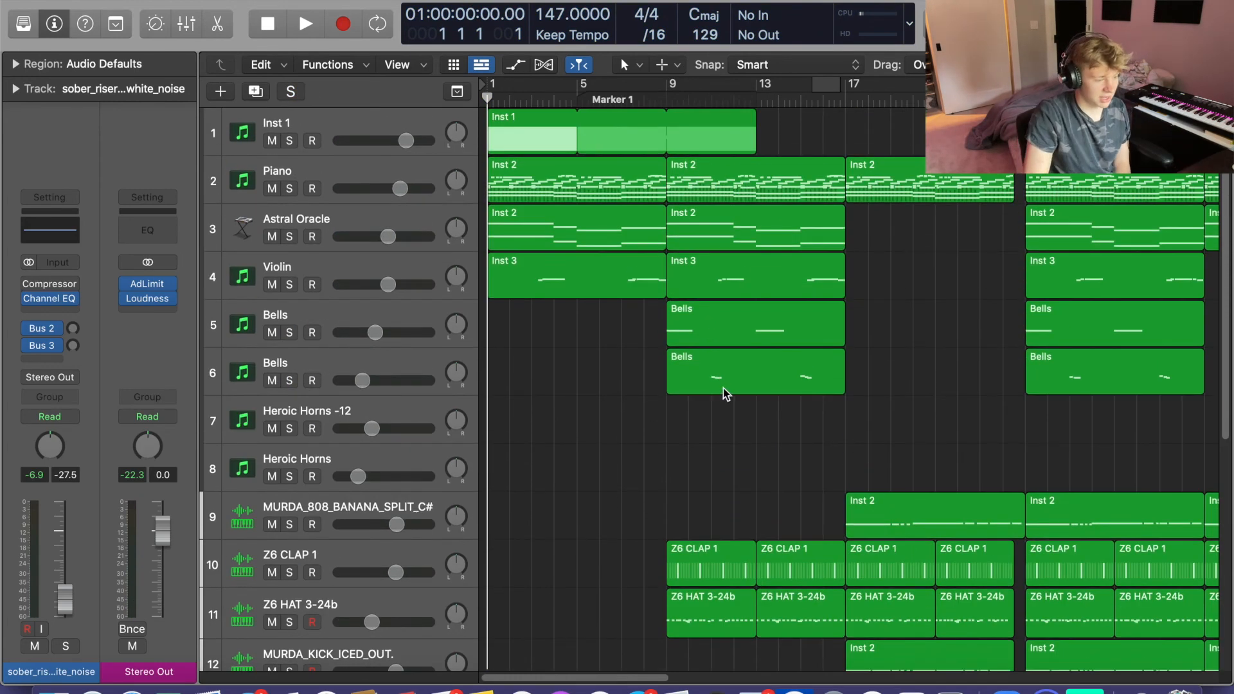
click(686, 371)
click(580, 382)
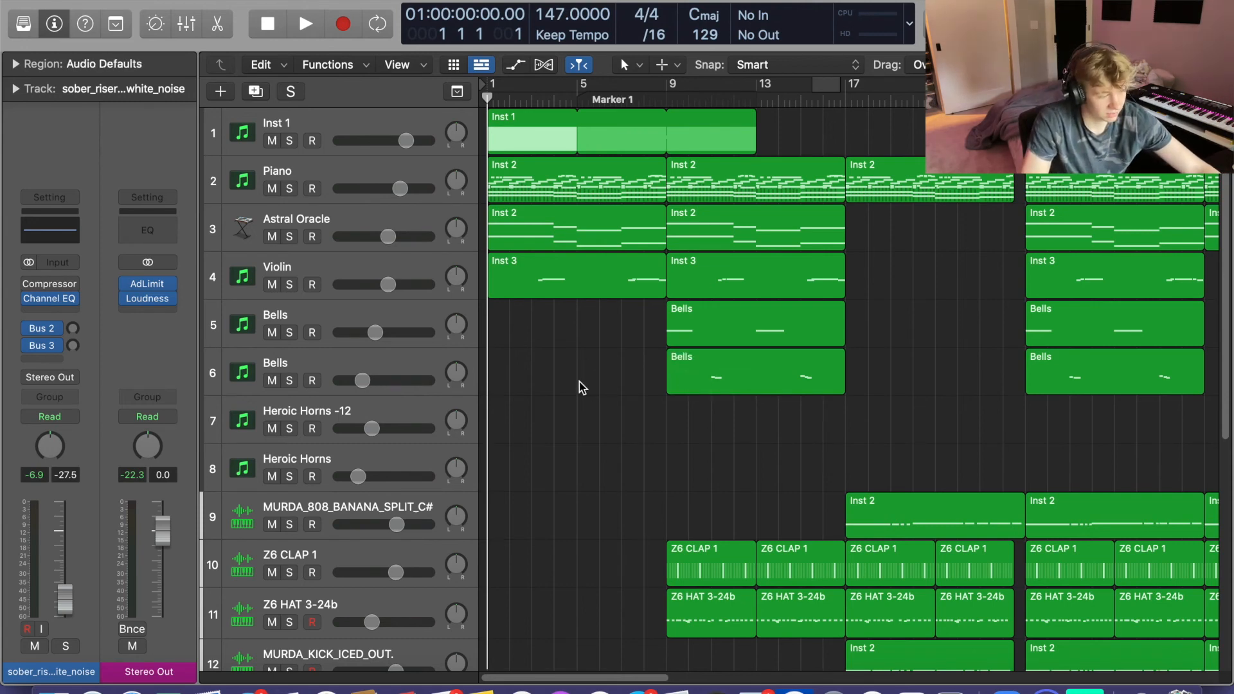
- Play the full arrangement from bar 1 to about bar 34 and stop playback
scroll(580, 382, down, 5)
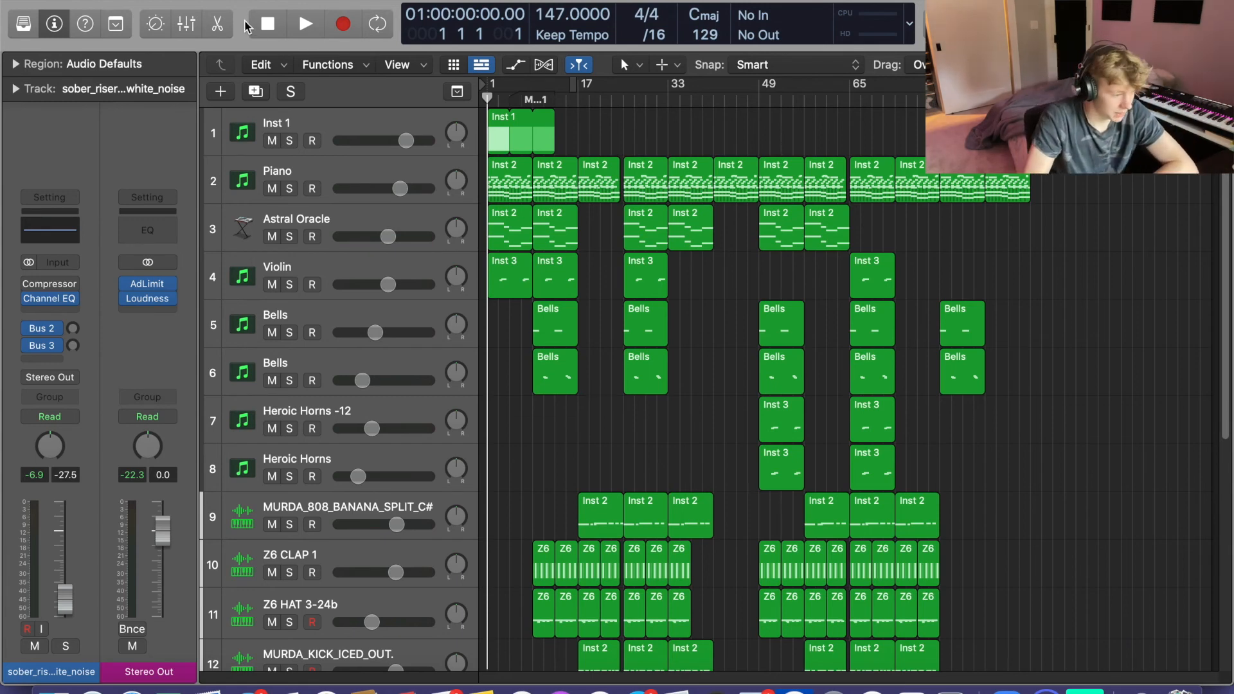
click(302, 24)
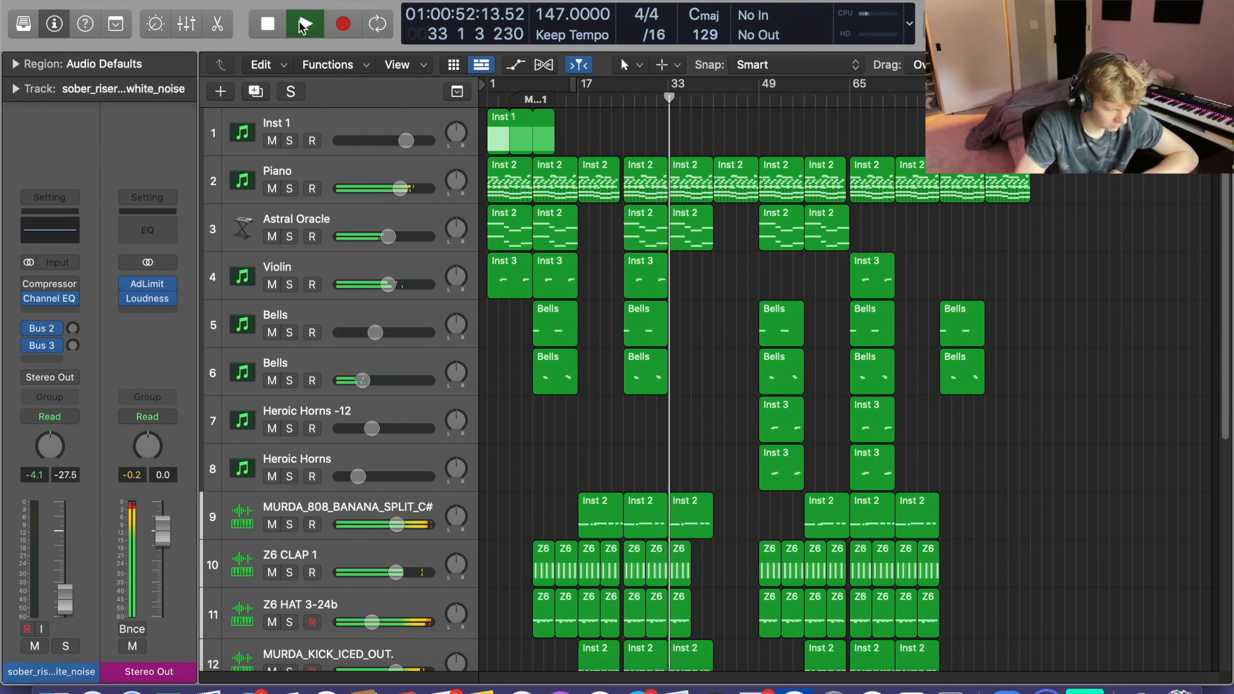
click(302, 26)
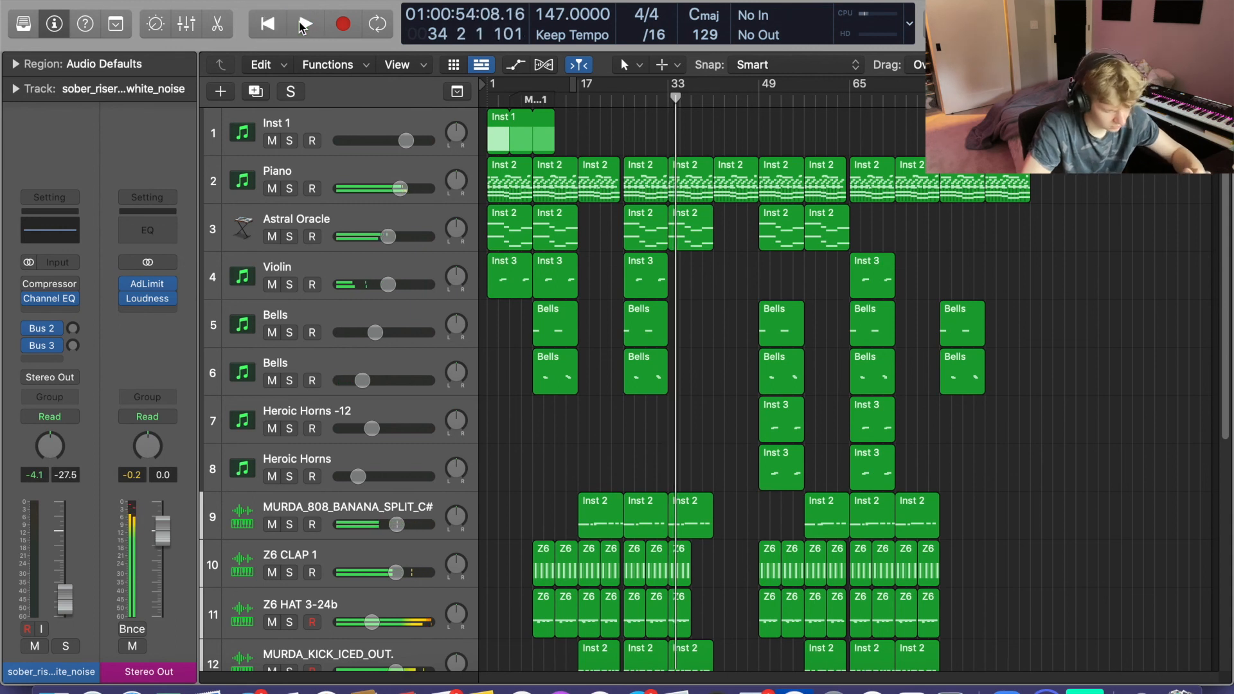